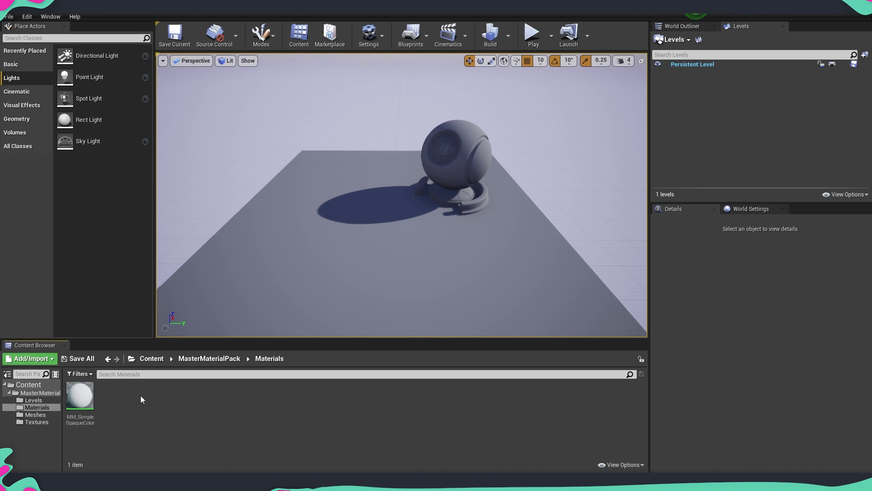
Create a new material named MM_CelShader in the Materials folder and open it for editing.
{"action": "right_click", "coordinate": [157, 396]}
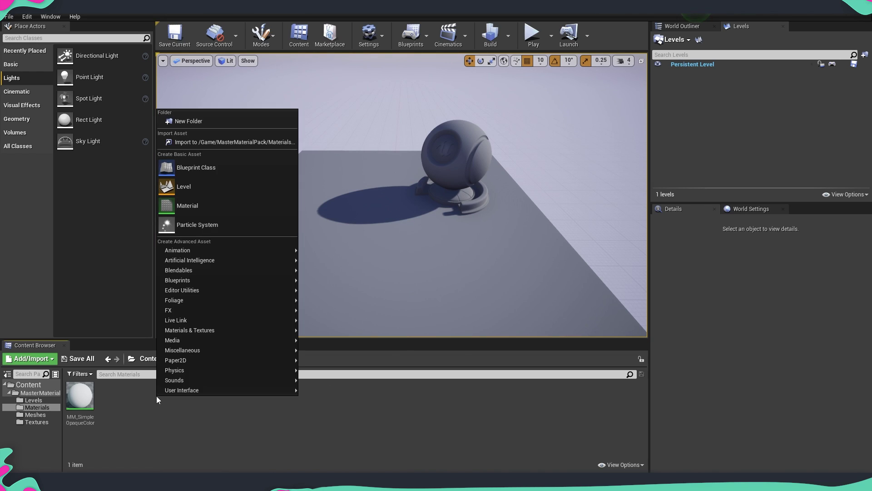
{"action": "left_click", "coordinate": [199, 206]}
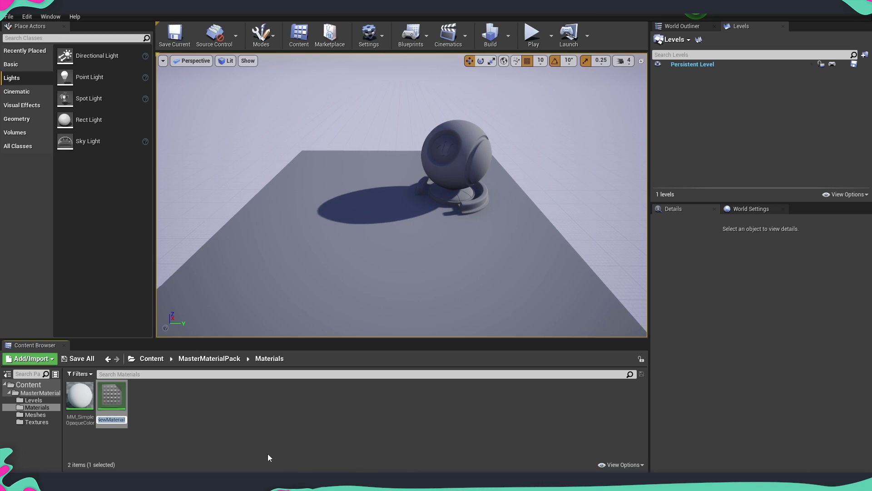
{"action": "type", "text": "MM_CelShader"}
{"action": "key", "text": "Return"}
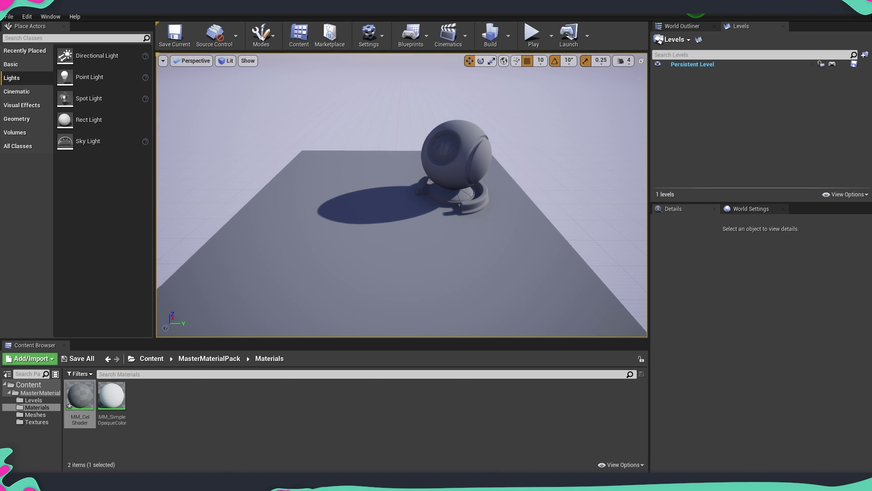
{"action": "double_click", "coordinate": [80, 396]}
{"action": "double_click", "coordinate": [413, 177]}
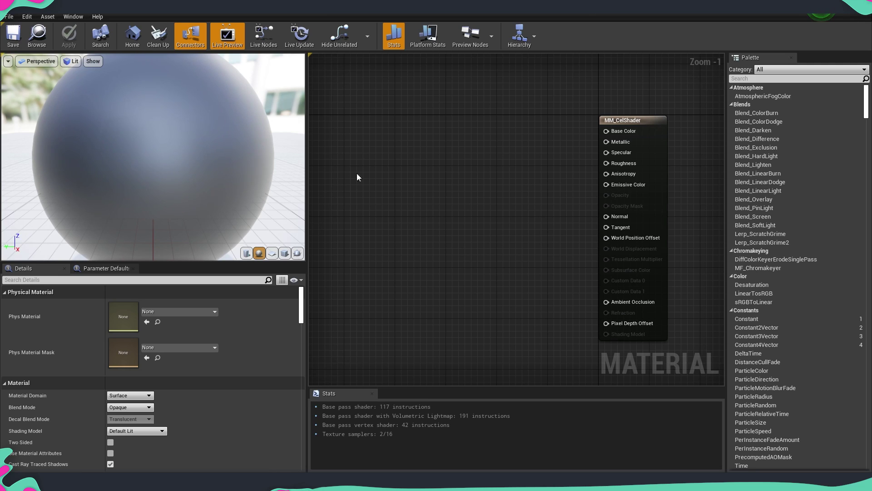
Add a SceneTexture node to the material graph and align it with the top of the MM_CelShader output node.
{"action": "right_click", "coordinate": [443, 203]}
{"action": "type", "text": "scene"}
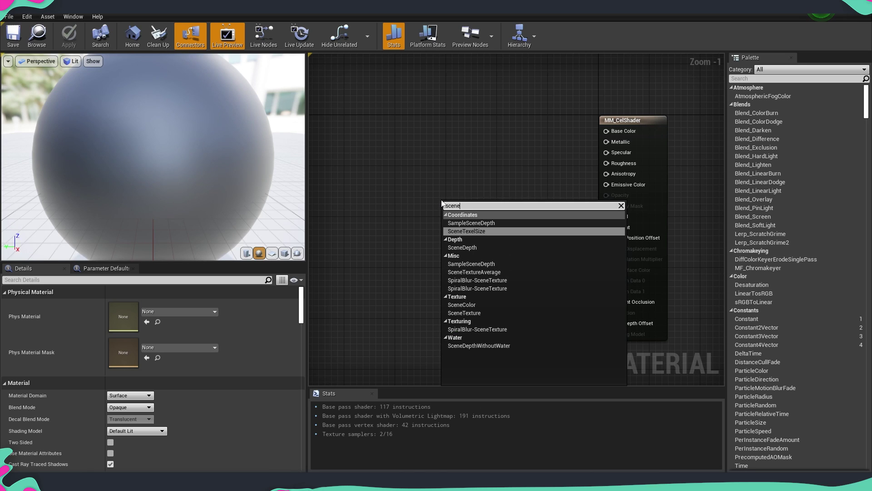
{"action": "left_click", "coordinate": [464, 312]}
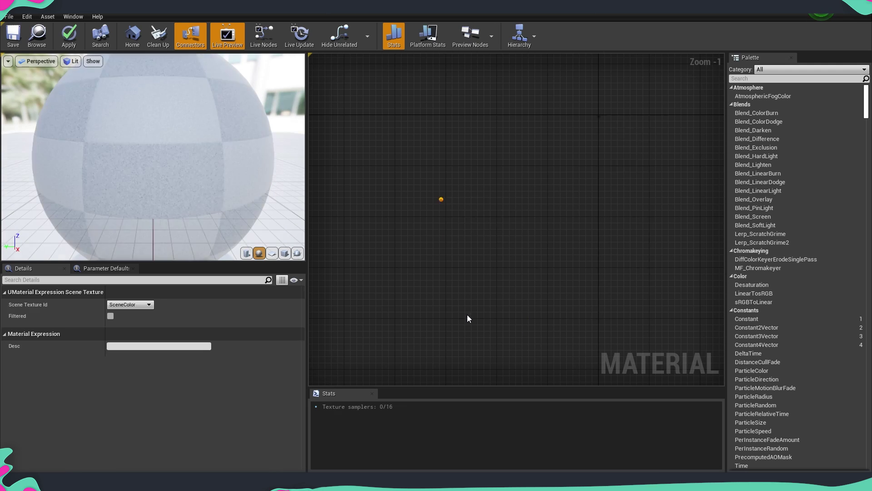
{"action": "left_click_drag", "start_coordinate": [477, 213], "coordinate": [440, 135]}
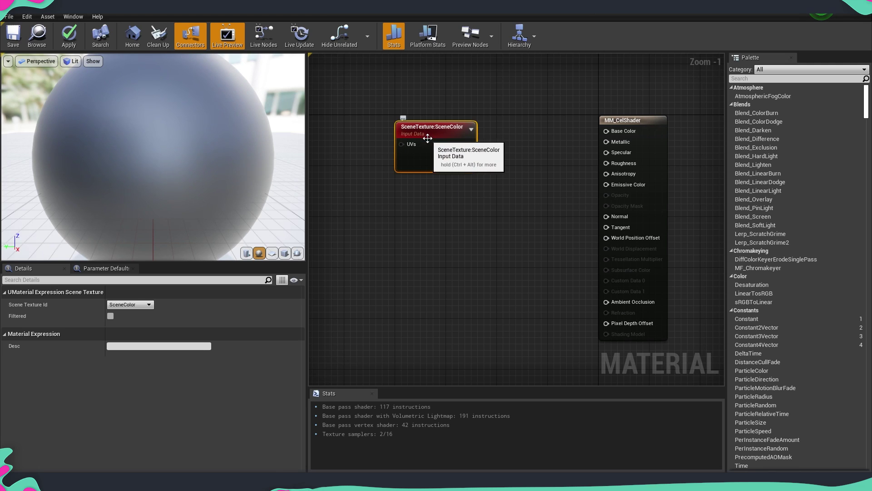
{"action": "left_click_drag", "start_coordinate": [428, 138], "coordinate": [427, 131]}
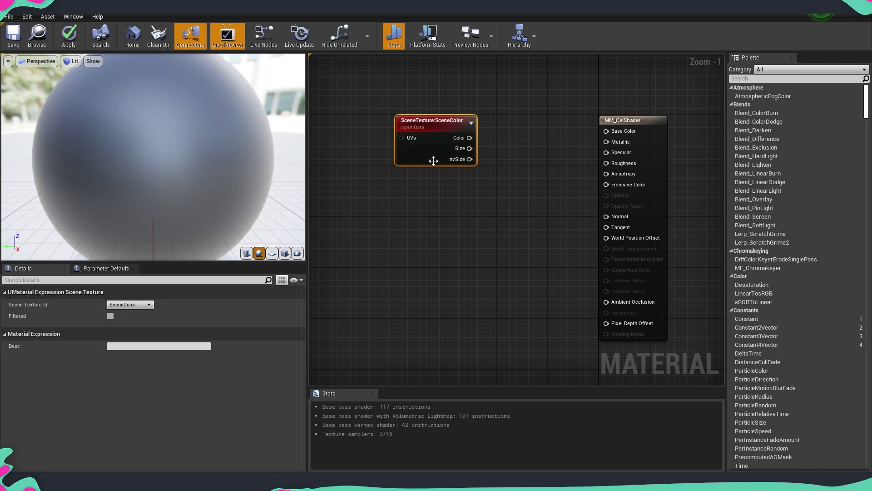
{"action": "left_click", "coordinate": [489, 163]}
{"action": "left_click", "coordinate": [416, 133]}
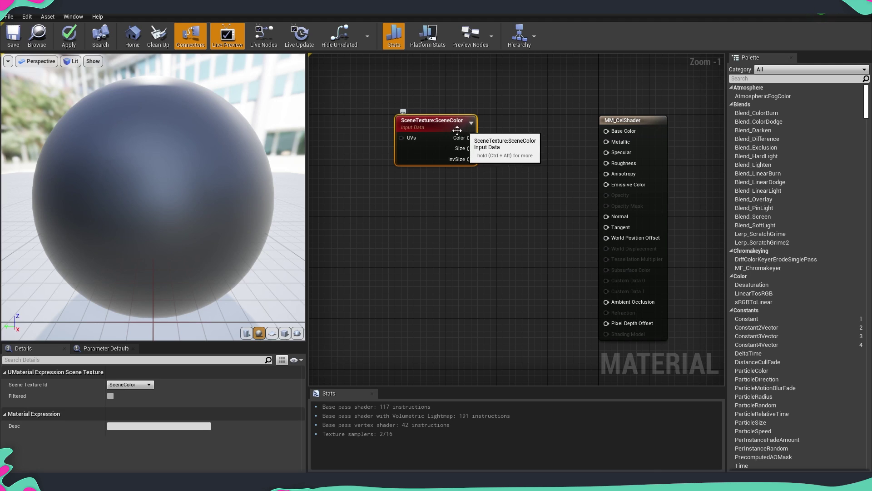
{"action": "left_click", "coordinate": [582, 236]}
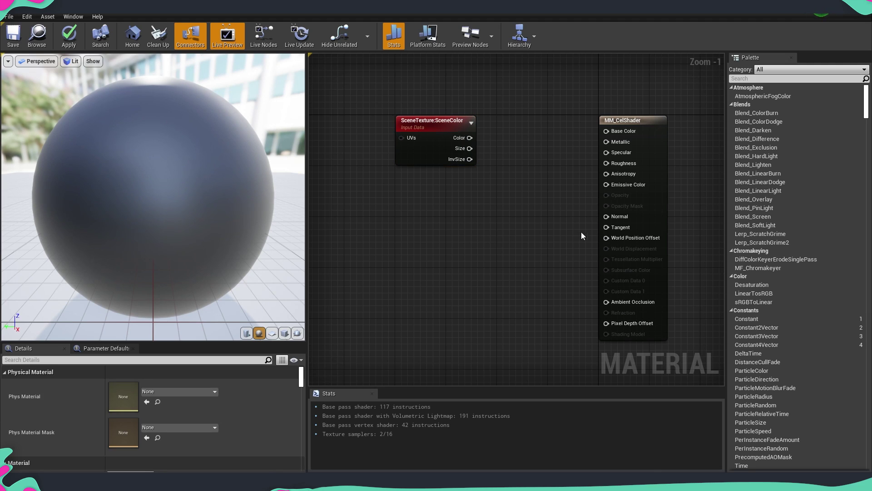
{"action": "left_click", "coordinate": [458, 160]}
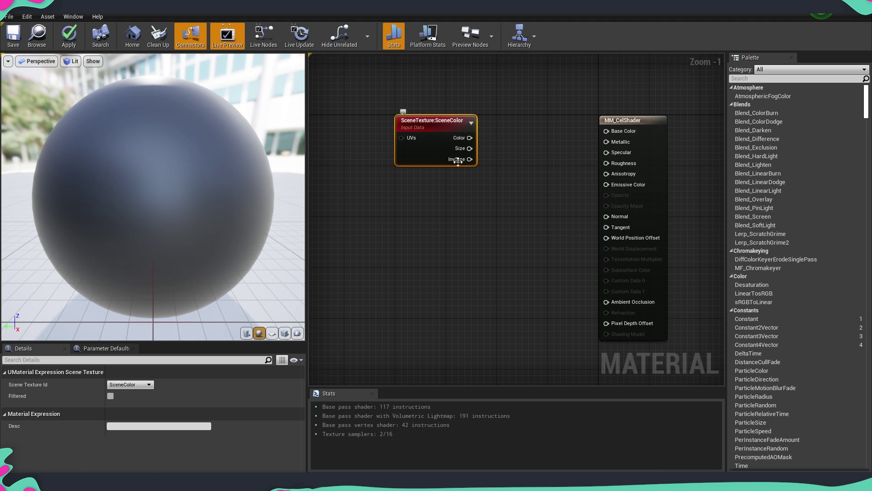
Set the MM_CelShader material's Material Domain to Post Process.
{"action": "left_click", "coordinate": [482, 223]}
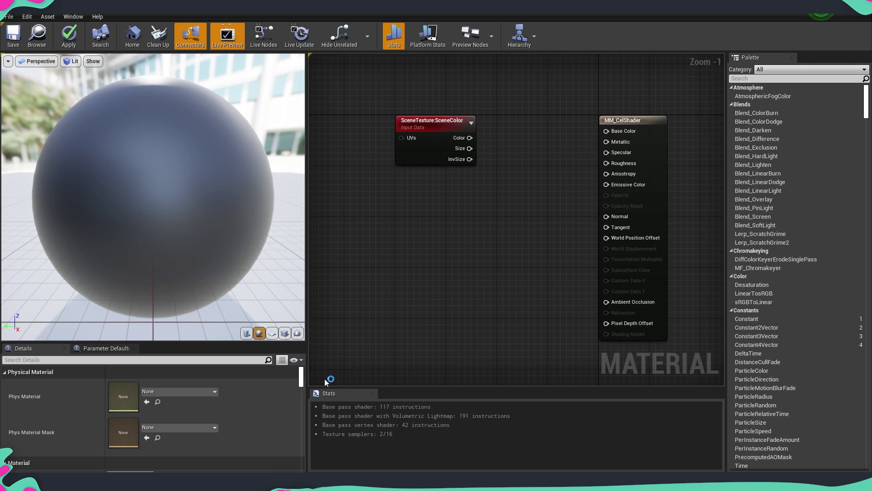
{"action": "scroll", "coordinate": [301, 386], "scroll_direction": "down", "scroll_amount": 3}
{"action": "left_click_drag", "start_coordinate": [302, 383], "coordinate": [301, 383]}
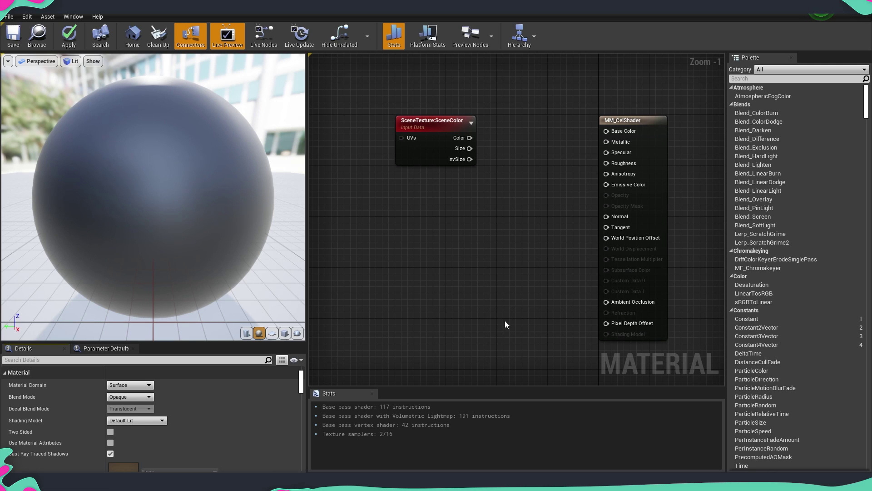
{"action": "left_click", "coordinate": [130, 386]}
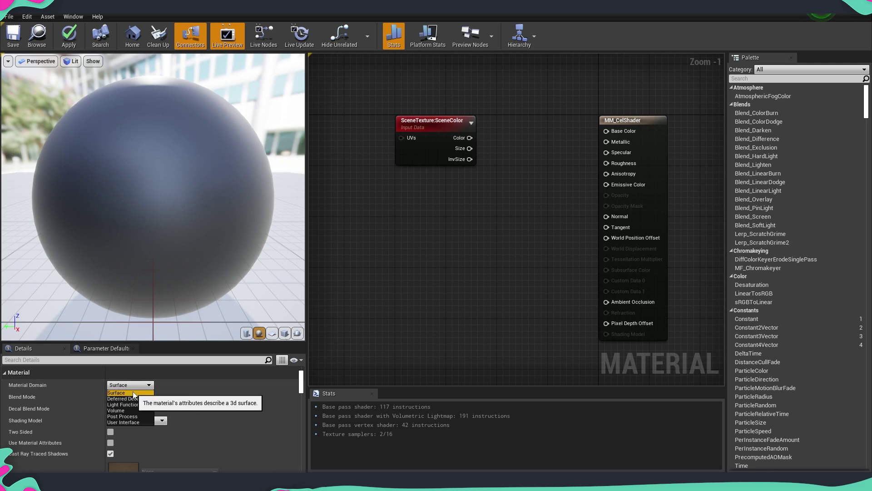
{"action": "left_click", "coordinate": [125, 416]}
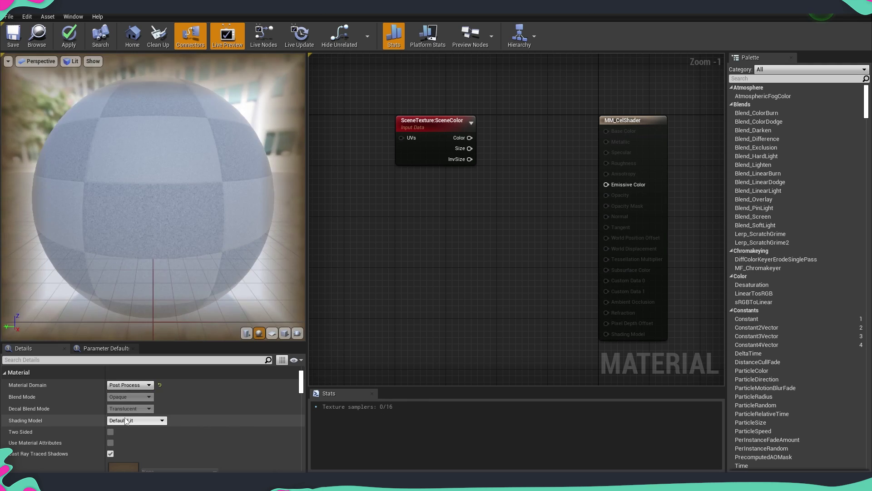
Move the SceneTexture node slightly closer to the output node and set its Scene Texture Id to DiffuseColor.
{"action": "right_click_drag", "start_coordinate": [480, 230], "coordinate": [464, 245]}
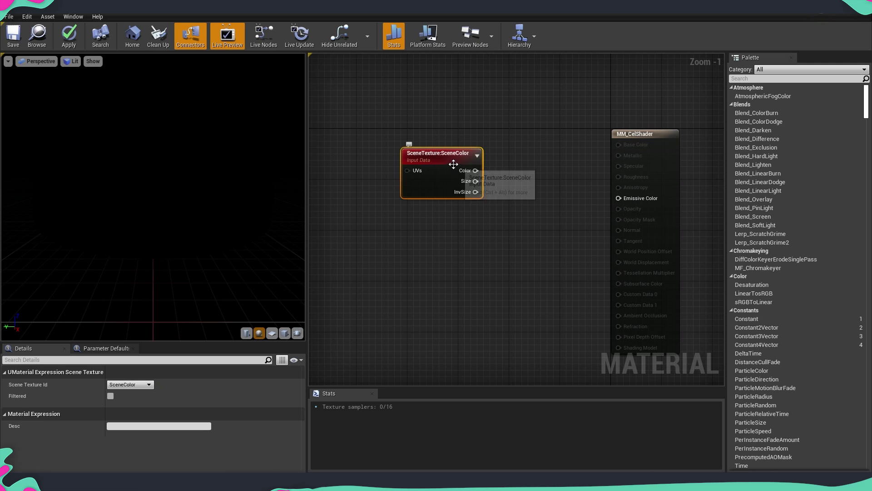
{"action": "left_click_drag", "start_coordinate": [454, 164], "coordinate": [451, 152]}
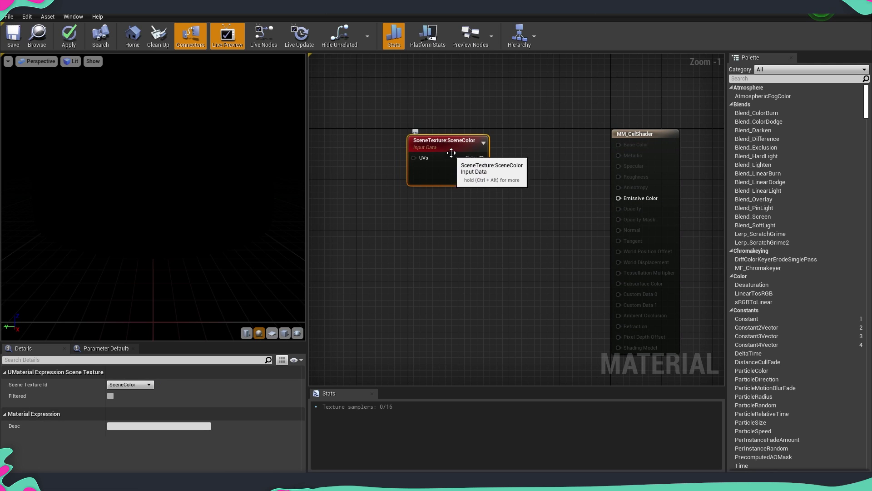
{"action": "left_click", "coordinate": [149, 385]}
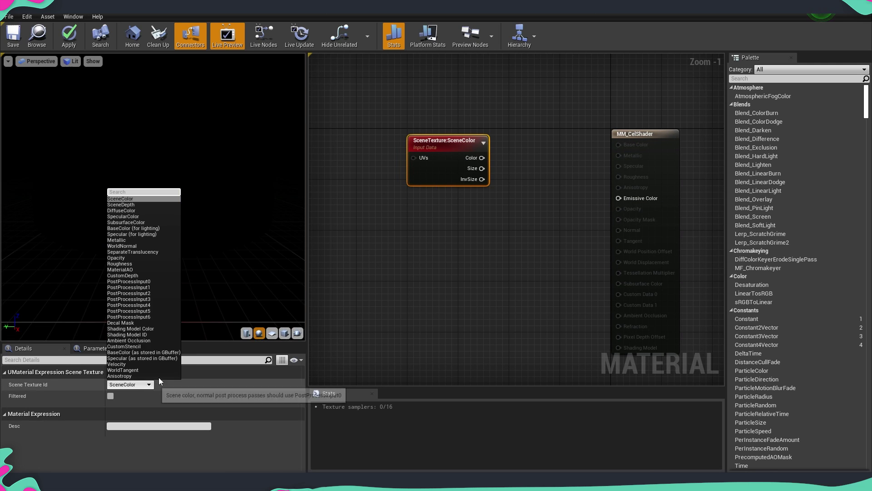
{"action": "left_click", "coordinate": [121, 210]}
Connect the SceneTexture node's Color output to Emissive Color, and apply and save the material.
{"action": "left_click_drag", "start_coordinate": [485, 157], "coordinate": [632, 206]}
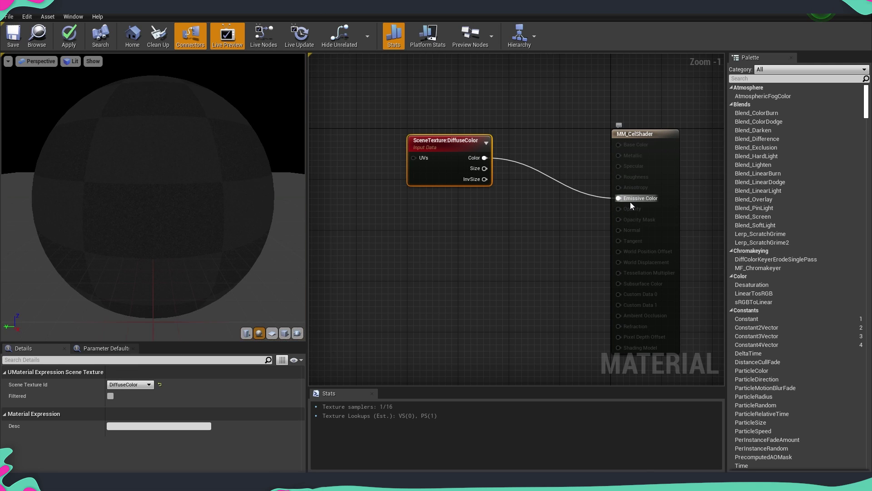
{"action": "left_click", "coordinate": [69, 37]}
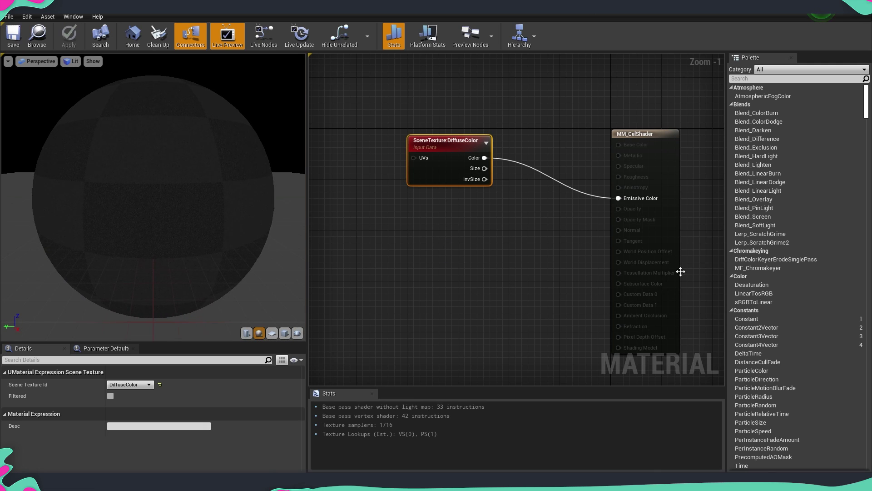
{"action": "left_click", "coordinate": [17, 43]}
{"action": "key", "text": "alt+Tab"}
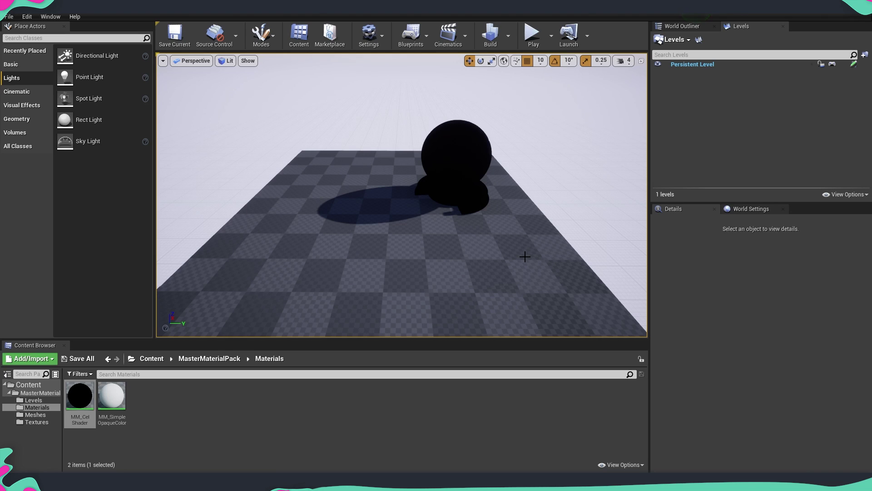
{"action": "left_click", "coordinate": [161, 10]}
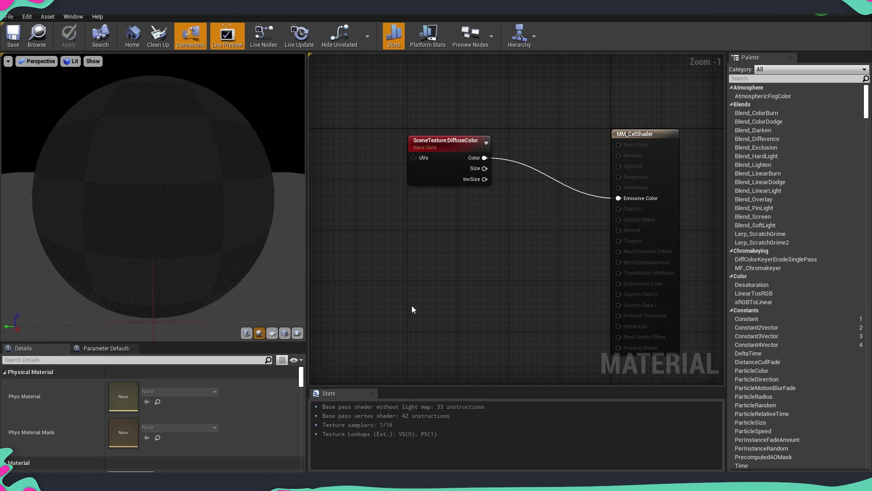
{"action": "scroll", "coordinate": [251, 402], "scroll_direction": "down", "scroll_amount": 1}
{"action": "scroll", "coordinate": [252, 402], "scroll_direction": "down", "scroll_amount": 3}
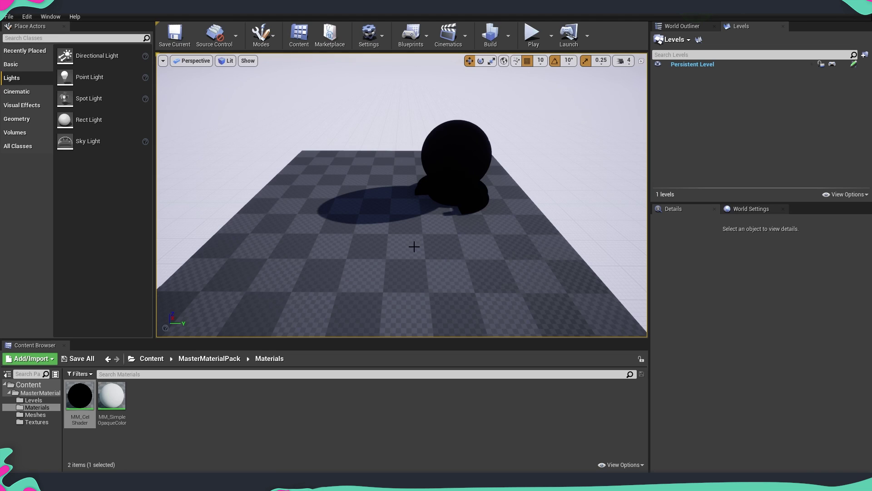
Place a Post Process Volume in the level, near the floor's far corner beside the preview ball.
{"action": "left_click", "coordinate": [22, 133]}
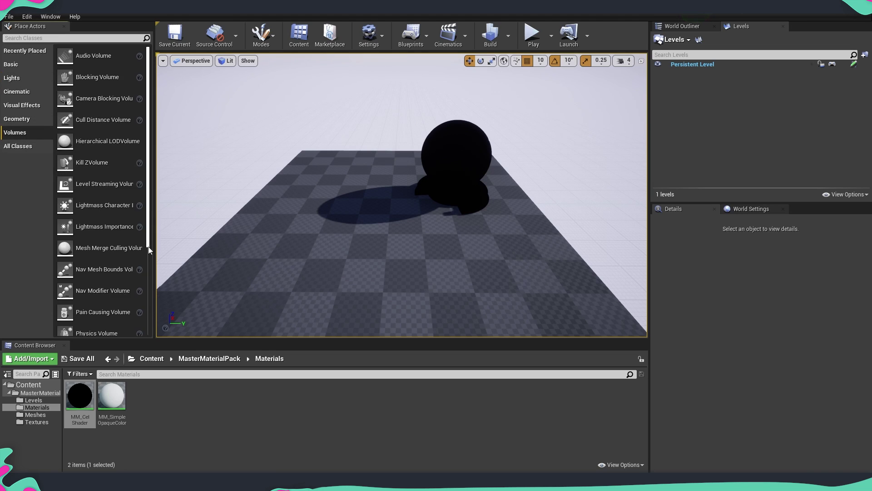
{"action": "scroll", "coordinate": [102, 195], "scroll_direction": "down", "scroll_amount": 5}
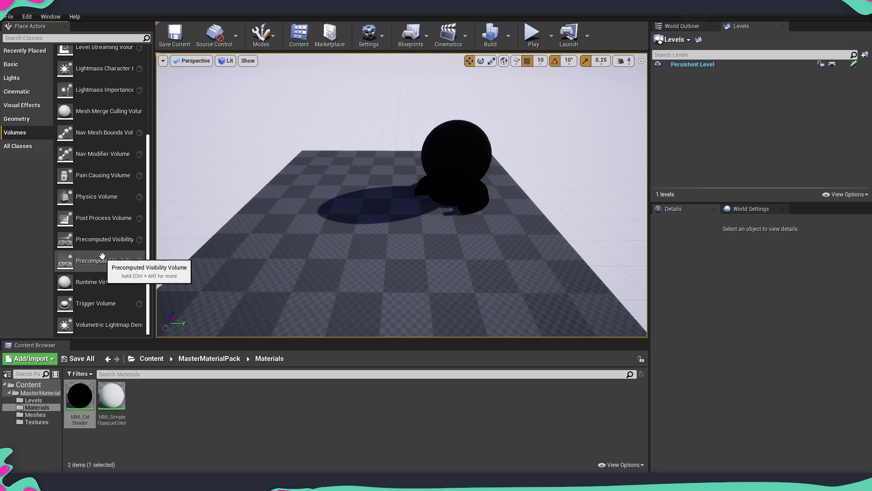
{"action": "left_click_drag", "start_coordinate": [103, 256], "coordinate": [334, 168]}
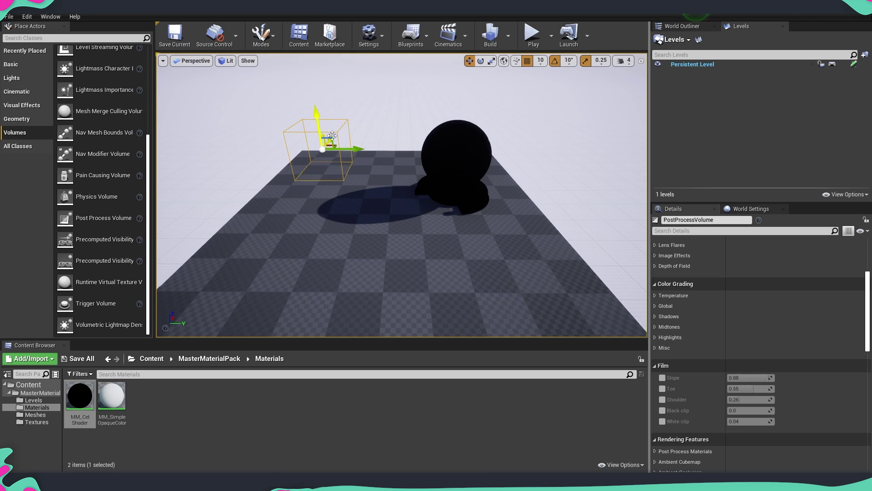
Enable Infinite Extent (Unbound) for the Post Process Volume.
{"action": "scroll", "coordinate": [839, 326], "scroll_direction": "down", "scroll_amount": 1}
{"action": "scroll", "coordinate": [838, 326], "scroll_direction": "down", "scroll_amount": 10}
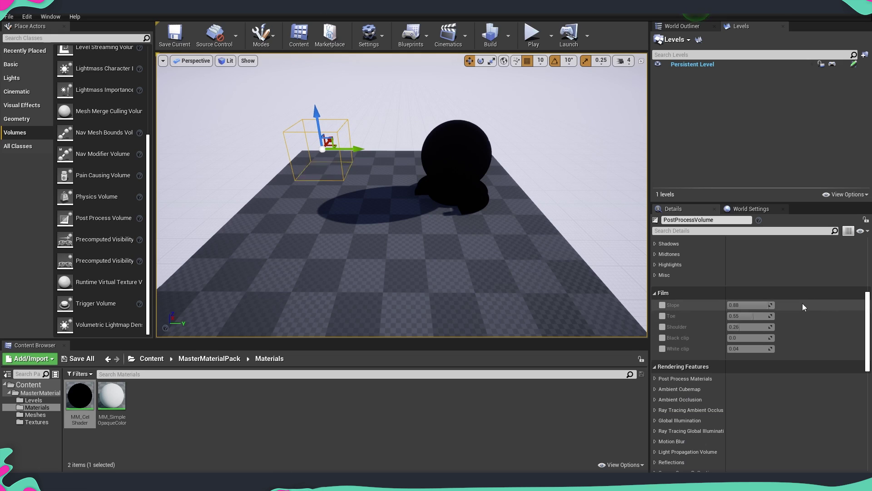
{"action": "scroll", "coordinate": [809, 298], "scroll_direction": "down", "scroll_amount": 5}
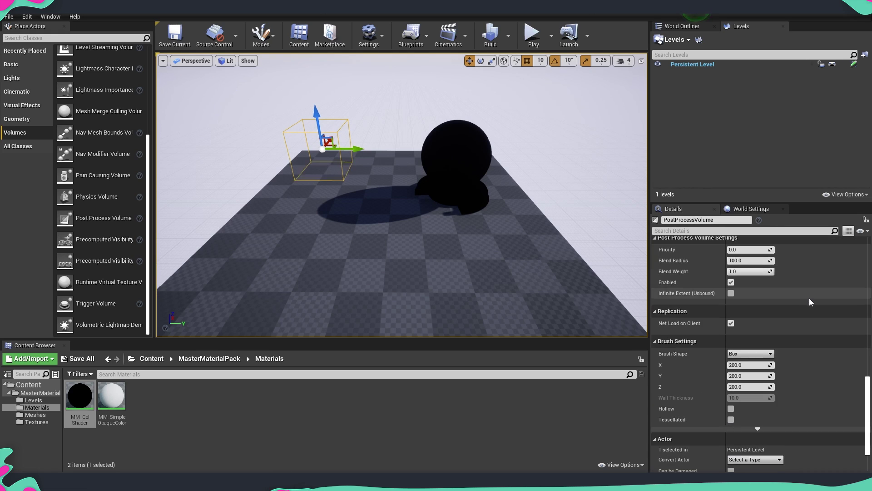
{"action": "scroll", "coordinate": [767, 328], "scroll_direction": "up", "scroll_amount": 2}
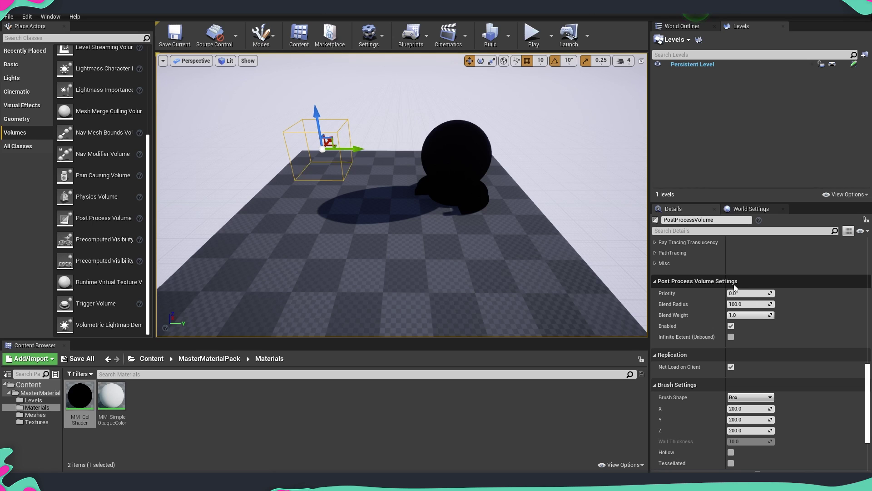
{"action": "left_click", "coordinate": [731, 337]}
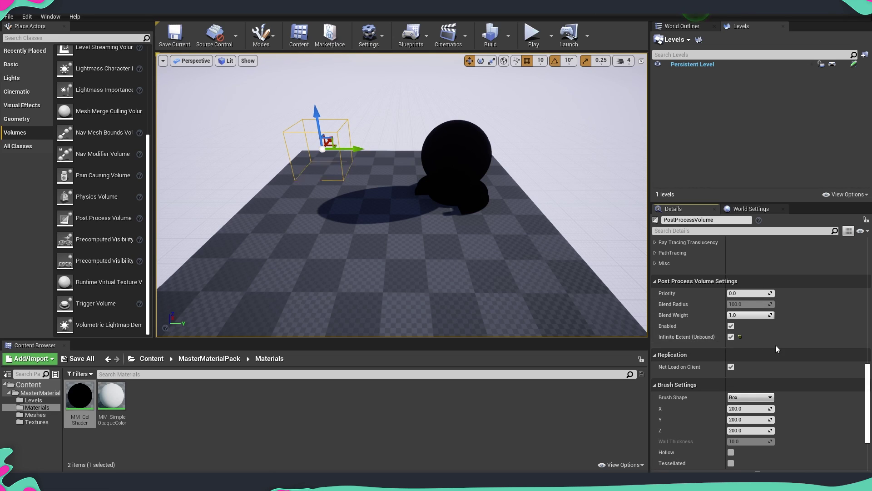
Filter the Post Process Volume's details by "mat" and expand Post Process Materials.
{"action": "scroll", "coordinate": [775, 343], "scroll_direction": "up", "scroll_amount": 4}
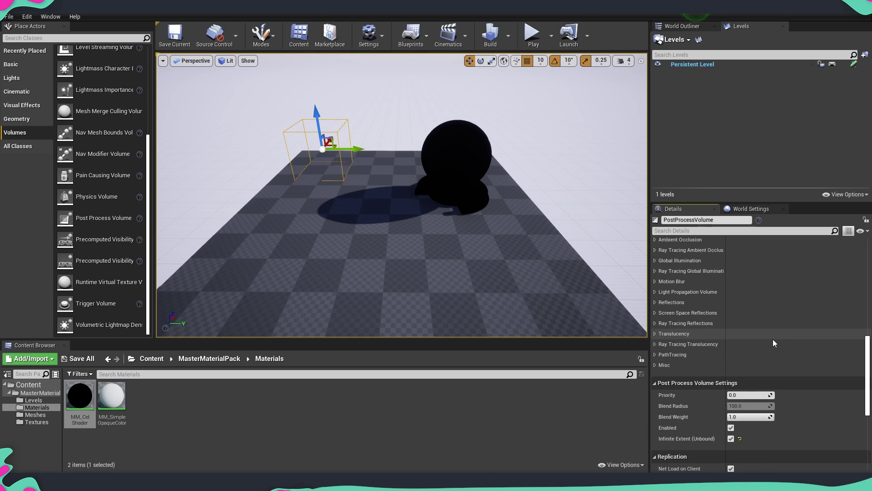
{"action": "scroll", "coordinate": [774, 341], "scroll_direction": "down", "scroll_amount": 1}
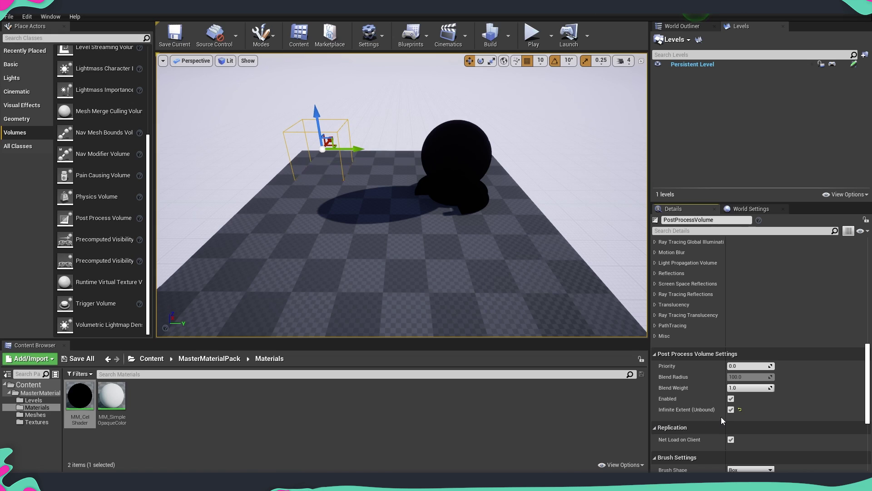
{"action": "scroll", "coordinate": [765, 410], "scroll_direction": "up", "scroll_amount": 5}
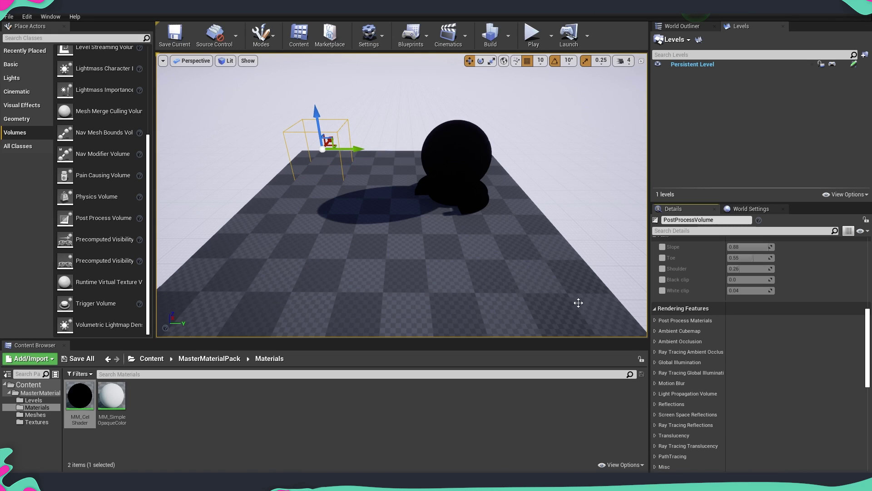
{"action": "mouse_move", "coordinate": [869, 335]}
{"action": "left_mouse_down"}
{"action": "mouse_move", "coordinate": [869, 364]}
{"action": "mouse_move", "coordinate": [868, 323]}
{"action": "left_mouse_up"}
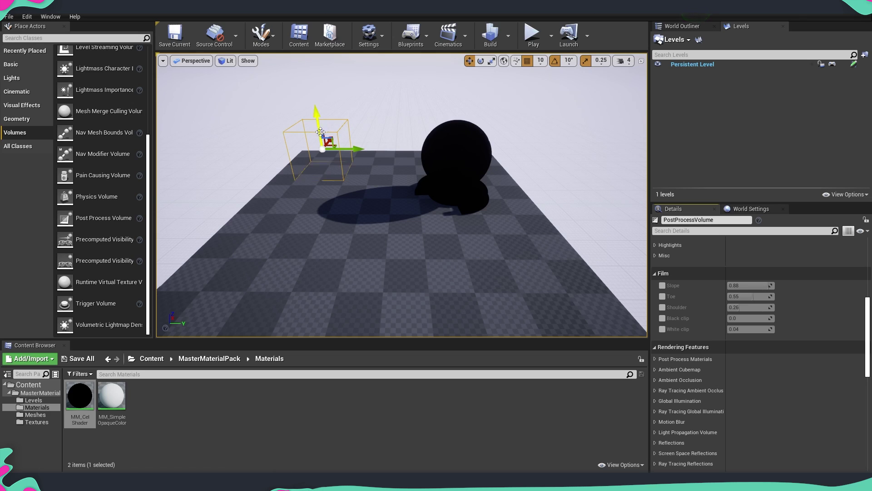
{"action": "left_click", "coordinate": [691, 233]}
{"action": "type", "text": "mat"}
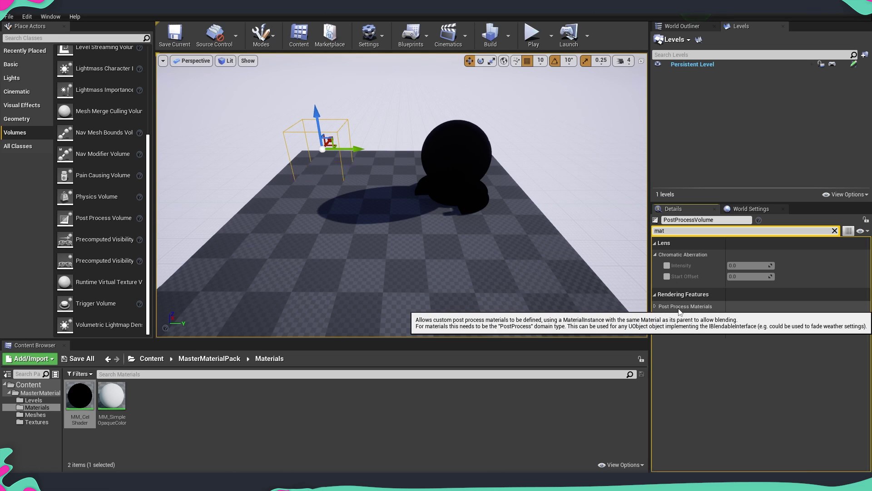
{"action": "left_click", "coordinate": [655, 307]}
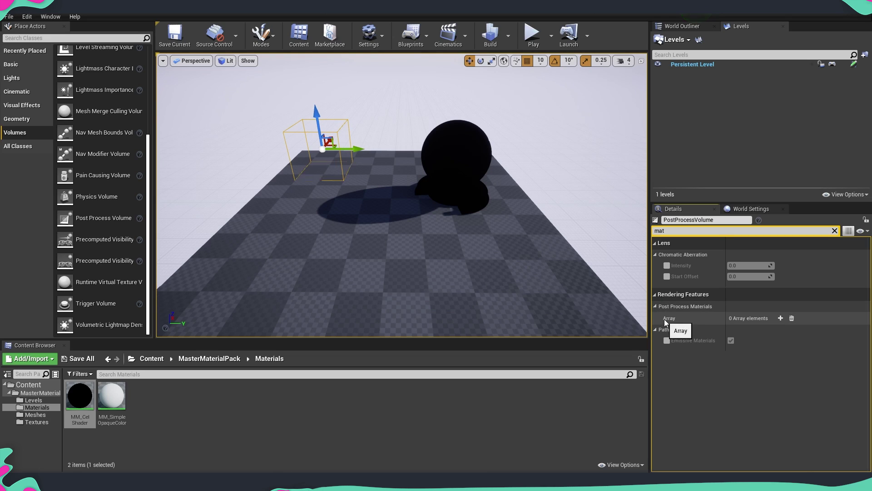
Add an Asset reference element to the Post Process Materials array and assign MM_CelShader to it.
{"action": "left_click", "coordinate": [782, 318]}
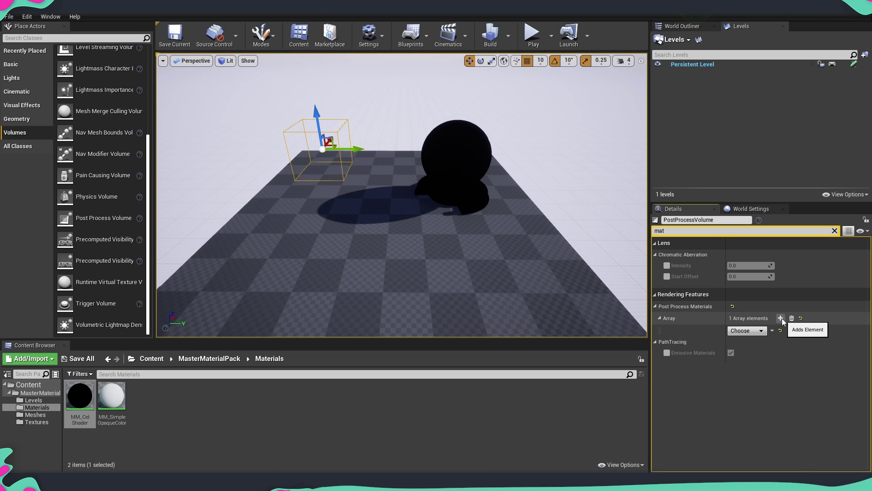
{"action": "left_click", "coordinate": [761, 331]}
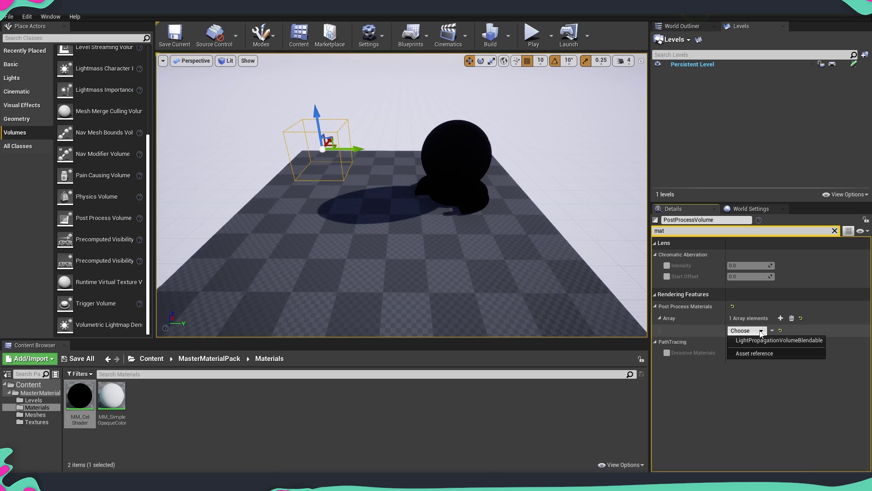
{"action": "left_click", "coordinate": [765, 354]}
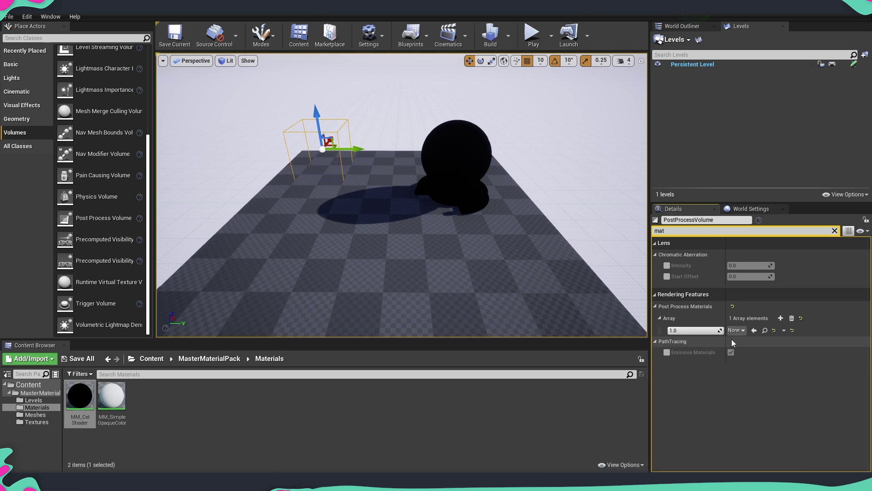
{"action": "left_click", "coordinate": [80, 397]}
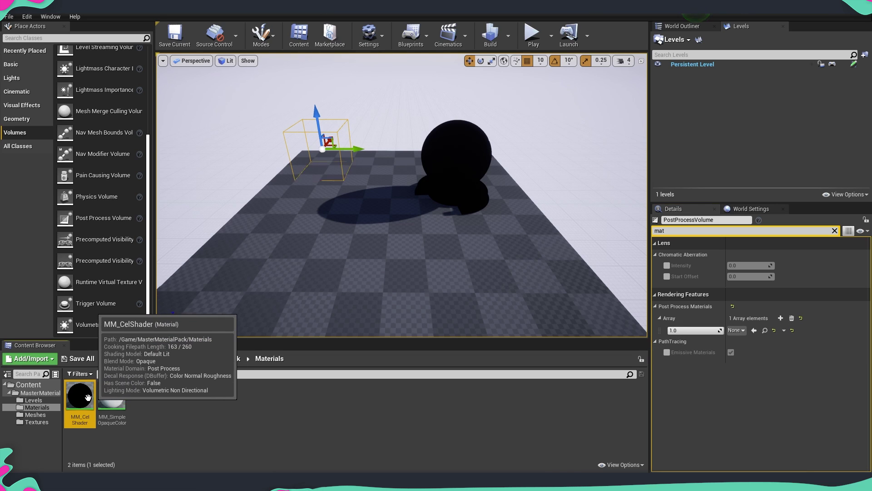
{"action": "left_click", "coordinate": [754, 331]}
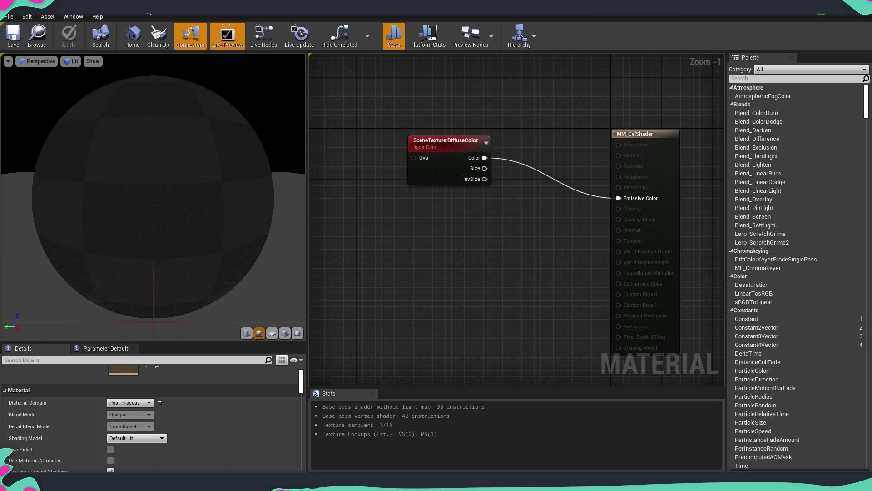
Restore the material editor to a floating window over the level and extend it downward to show more of the graph.
{"action": "left_click", "coordinate": [820, 18]}
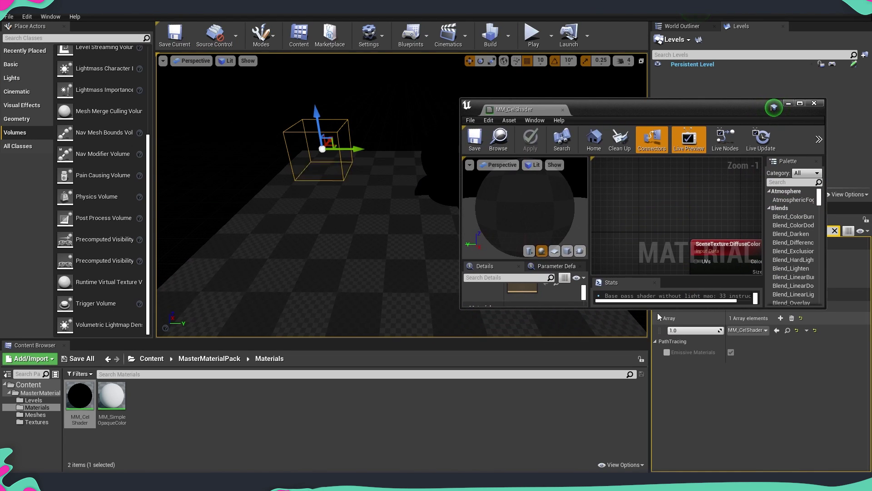
{"action": "left_click_drag", "start_coordinate": [658, 309], "coordinate": [659, 439]}
{"action": "right_click_drag", "start_coordinate": [705, 320], "coordinate": [651, 297]}
{"action": "scroll", "coordinate": [650, 298], "scroll_direction": "down", "scroll_amount": 3}
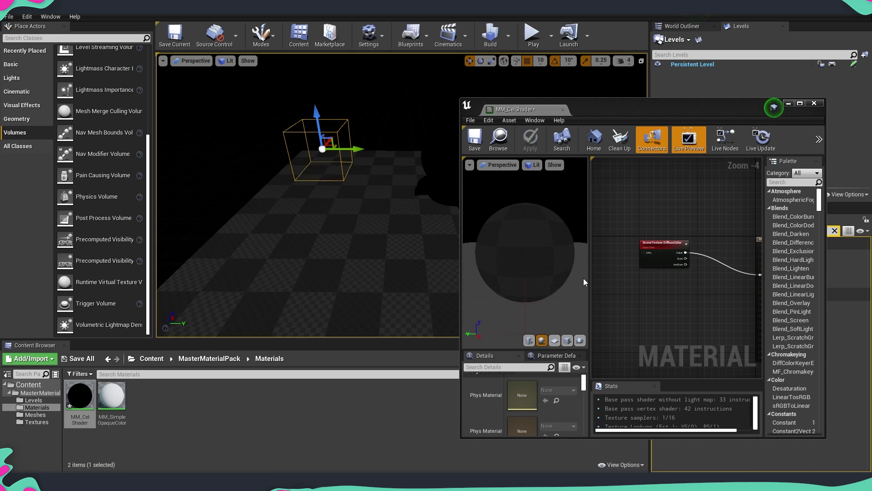
Set the SceneTexture node's Scene Texture Id to PostProcessInput0, apply the material and view the result in the level.
{"action": "left_click", "coordinate": [650, 261]}
{"action": "left_click", "coordinate": [539, 386]}
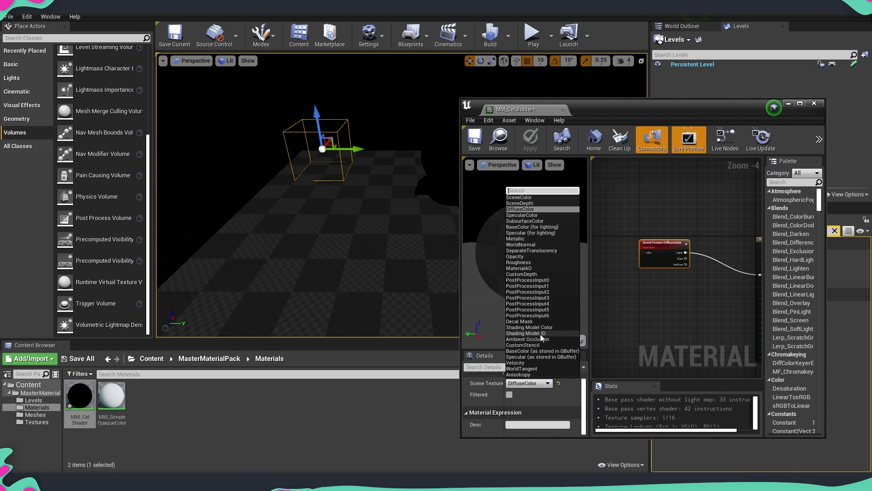
{"action": "left_click", "coordinate": [527, 281]}
{"action": "left_click", "coordinate": [530, 140]}
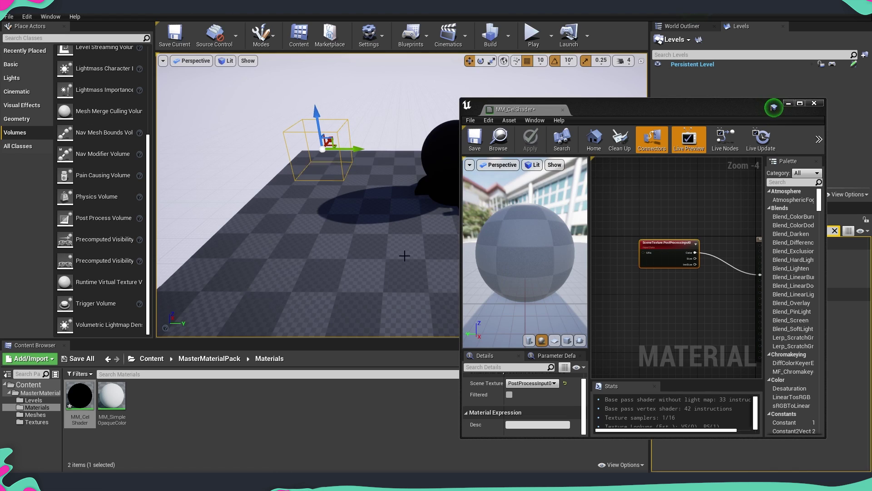
{"action": "right_click_drag", "start_coordinate": [425, 256], "coordinate": [401, 221]}
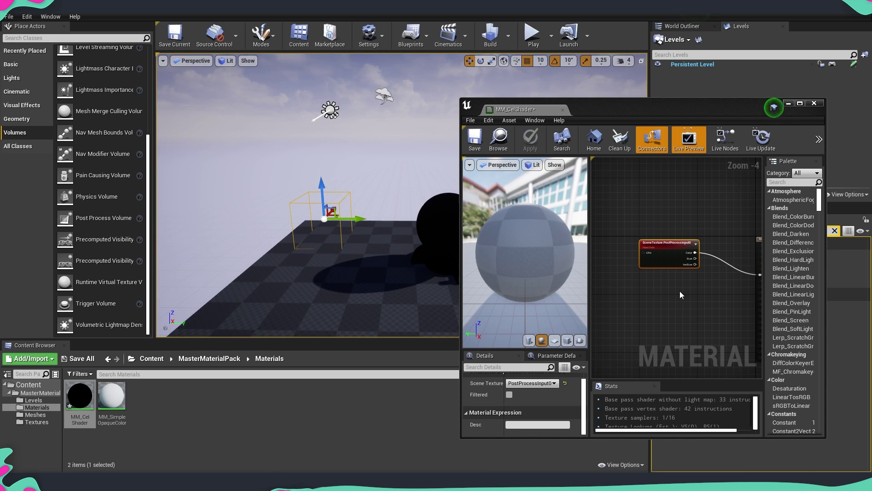
Disconnect the SceneTexture node's Color output from Emissive Color and move the node farther from the material output node.
{"action": "right_click_drag", "start_coordinate": [675, 314], "coordinate": [691, 297]}
{"action": "left_click_drag", "start_coordinate": [668, 234], "coordinate": [662, 258]}
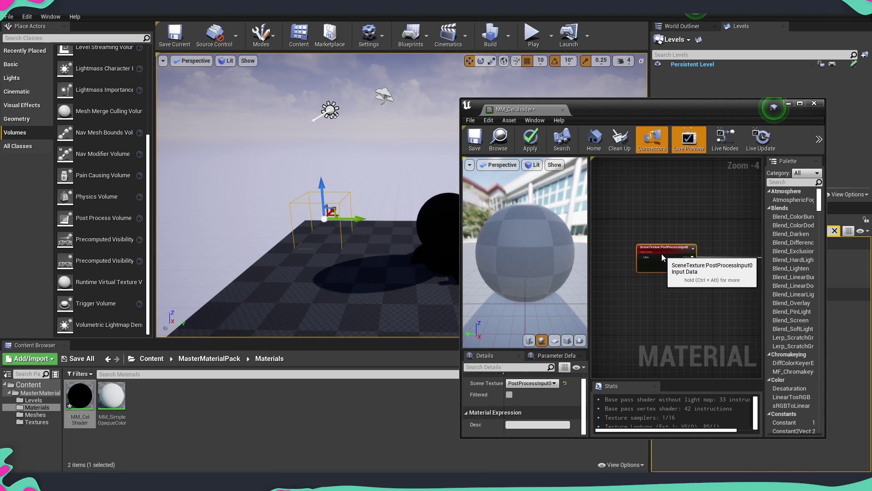
{"action": "scroll", "coordinate": [723, 283], "scroll_direction": "down", "scroll_amount": 3}
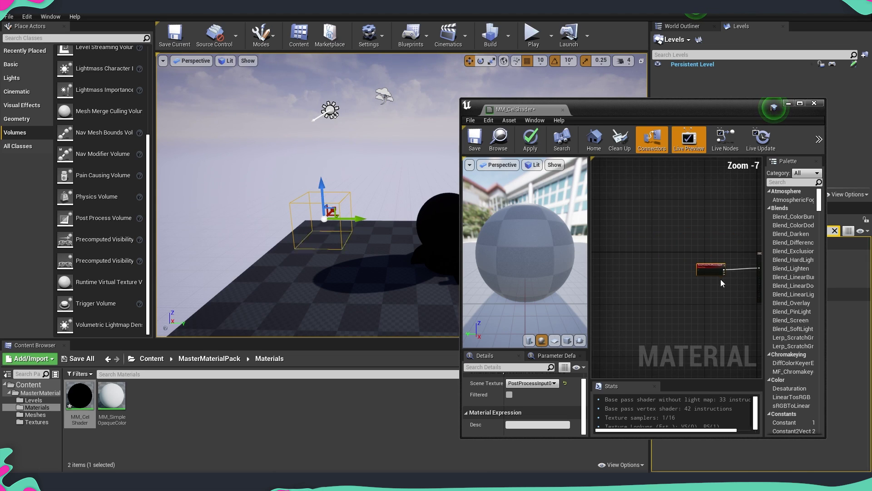
{"action": "scroll", "coordinate": [722, 283], "scroll_direction": "up", "scroll_amount": 5}
{"action": "right_click", "coordinate": [677, 248]}
{"action": "right_click", "coordinate": [676, 248]}
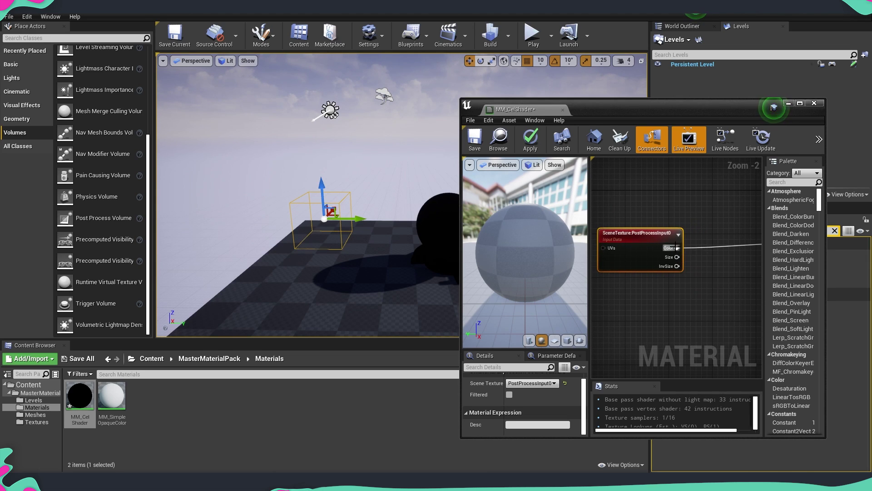
{"action": "left_click", "coordinate": [704, 117]}
{"action": "scroll", "coordinate": [671, 256], "scroll_direction": "down", "scroll_amount": 4}
{"action": "left_click_drag", "start_coordinate": [670, 256], "coordinate": [620, 247]}
{"action": "scroll", "coordinate": [683, 241], "scroll_direction": "down", "scroll_amount": 1}
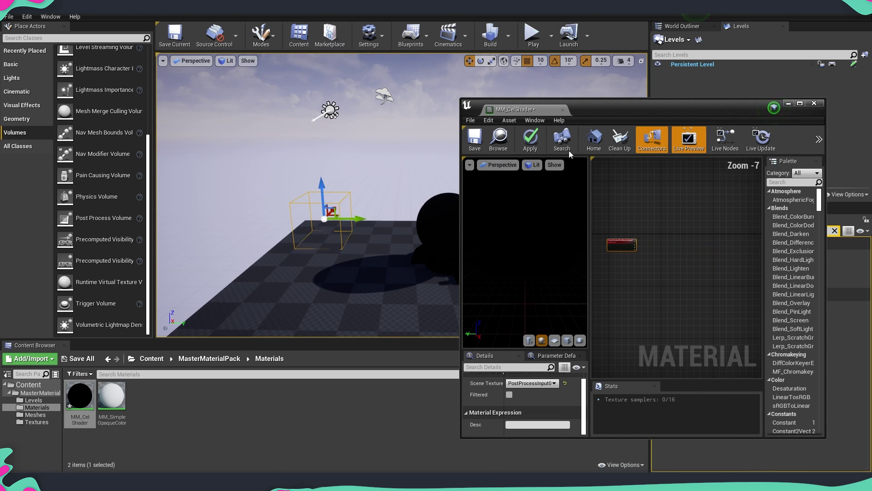
Maximize the material editor window.
{"action": "double_click", "coordinate": [526, 110]}
{"action": "right_click_drag", "start_coordinate": [394, 158], "coordinate": [473, 201]}
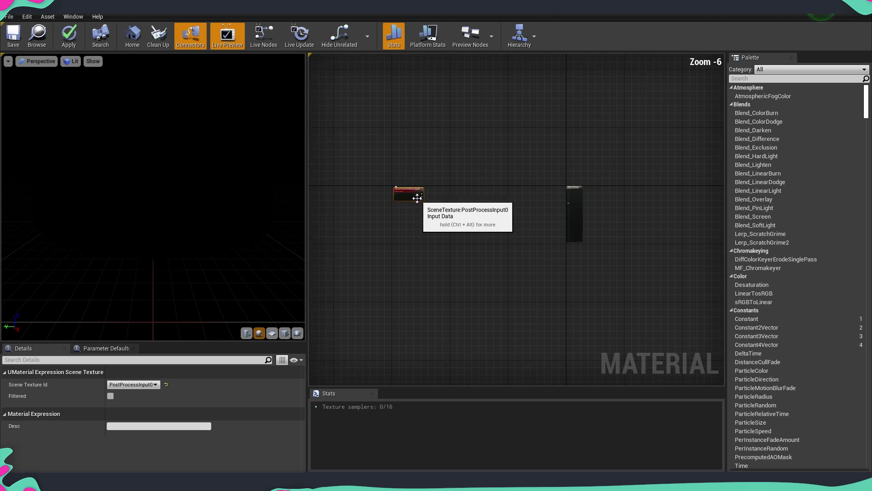
{"action": "scroll", "coordinate": [445, 235], "scroll_direction": "up", "scroll_amount": 2}
{"action": "left_click_drag", "start_coordinate": [356, 128], "coordinate": [531, 293]}
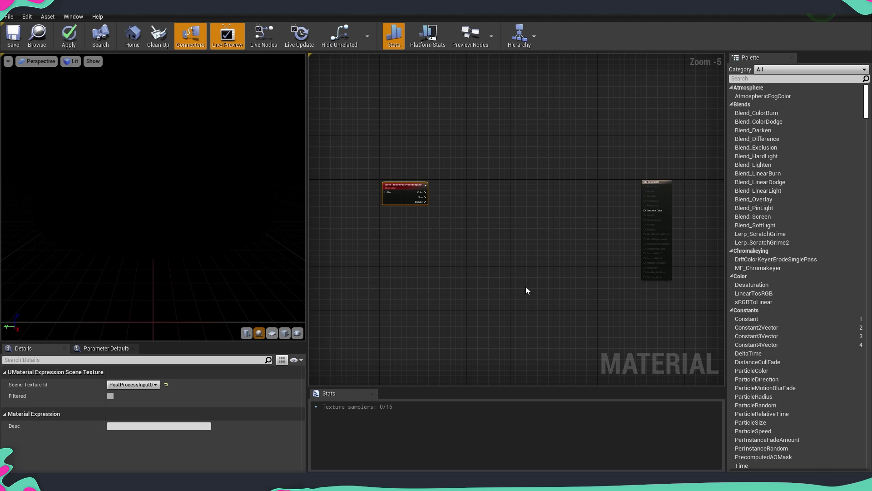
{"action": "left_click_drag", "start_coordinate": [360, 140], "coordinate": [565, 344]}
{"action": "left_click_drag", "start_coordinate": [592, 305], "coordinate": [596, 308]}
{"action": "scroll", "coordinate": [420, 189], "scroll_direction": "up", "scroll_amount": 4}
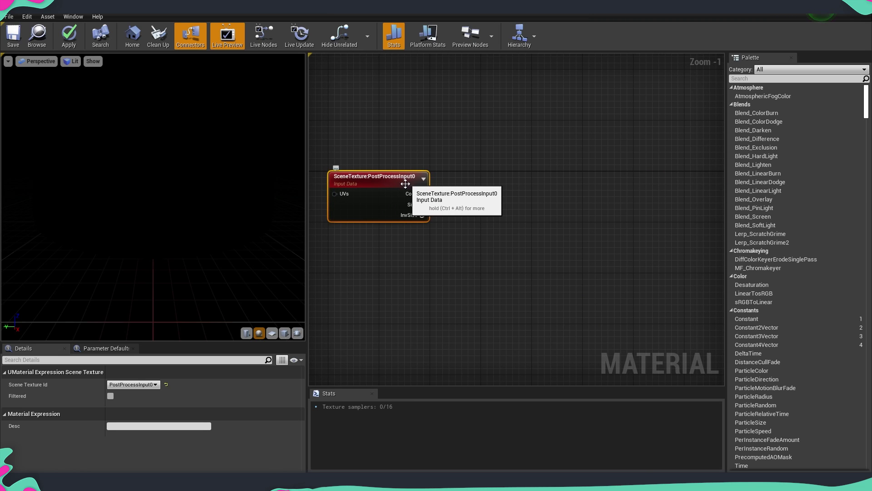
Add a Desaturation node fed by the Color output of the PostProcessInput0 SceneTexture node.
{"action": "right_click_drag", "start_coordinate": [465, 217], "coordinate": [489, 209]}
{"action": "left_click_drag", "start_coordinate": [446, 186], "coordinate": [484, 187]}
{"action": "type", "text": "des"}
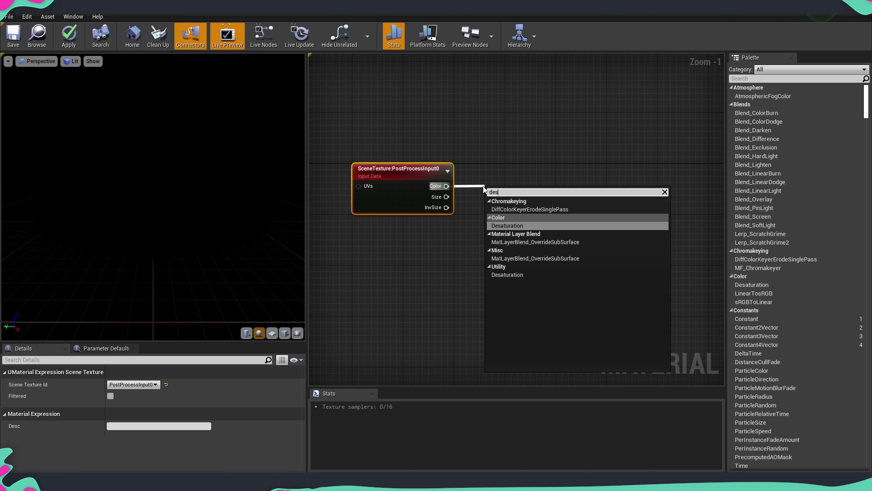
{"action": "left_click", "coordinate": [507, 226]}
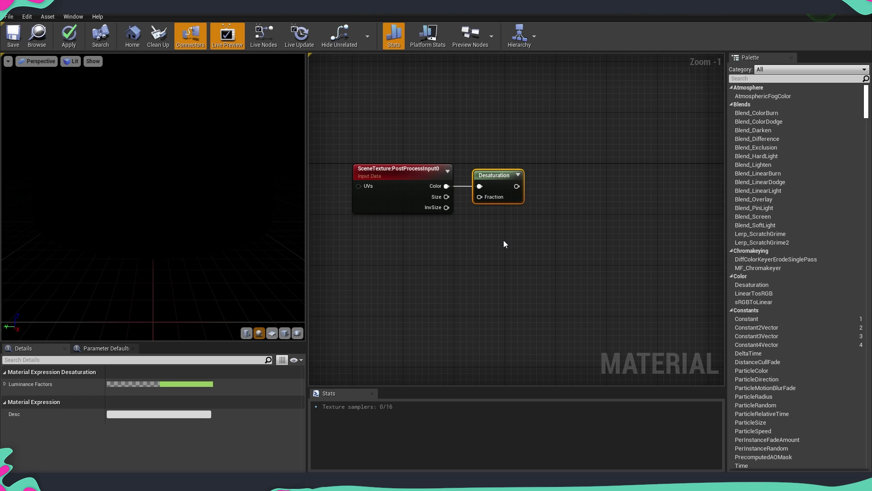
Duplicate the SceneTexture node below the original and set the copy's Scene Texture Id to DiffuseColor.
{"action": "left_click", "coordinate": [408, 185]}
{"action": "key", "text": "ctrl+c"}
{"action": "key", "text": "ctrl+v"}
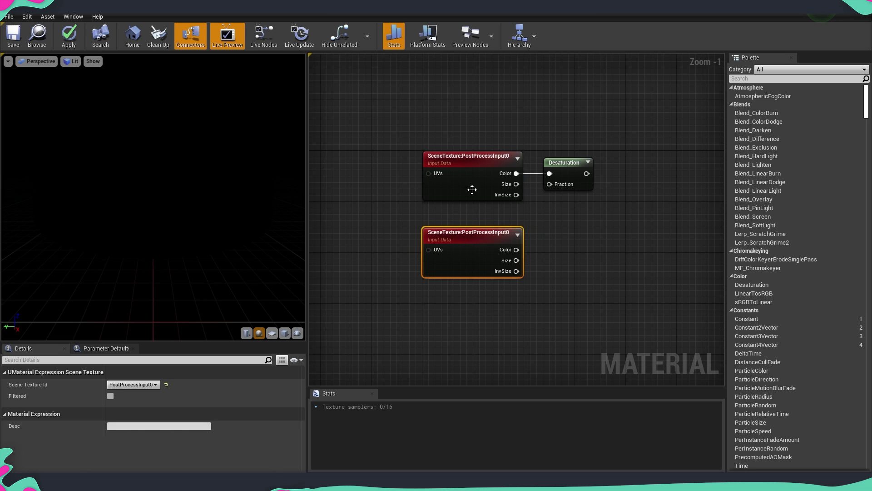
{"action": "left_click", "coordinate": [130, 386]}
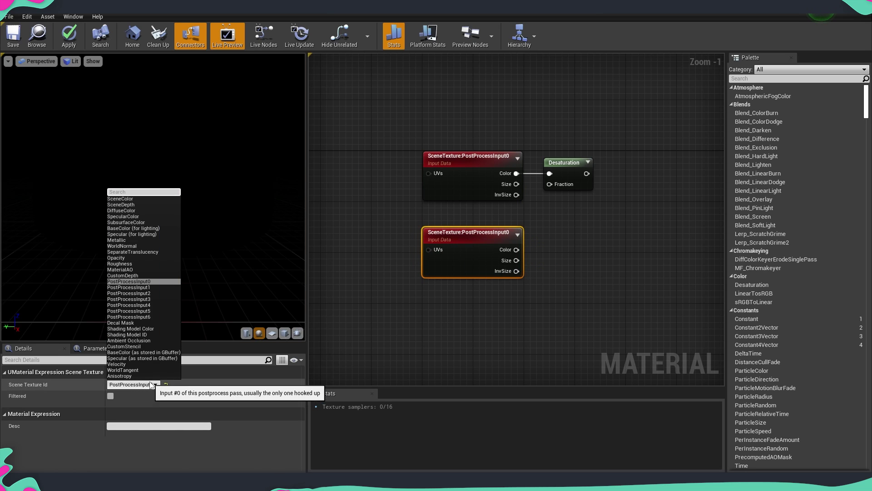
{"action": "left_click", "coordinate": [127, 211]}
Duplicate the Desaturation node beside the DiffuseColor SceneTexture node and connect that node's Color output to it.
{"action": "right_click_drag", "start_coordinate": [568, 250], "coordinate": [511, 249]}
{"action": "left_click", "coordinate": [522, 169]}
{"action": "key", "text": "ctrl+w"}
{"action": "left_click_drag", "start_coordinate": [486, 244], "coordinate": [492, 225]}
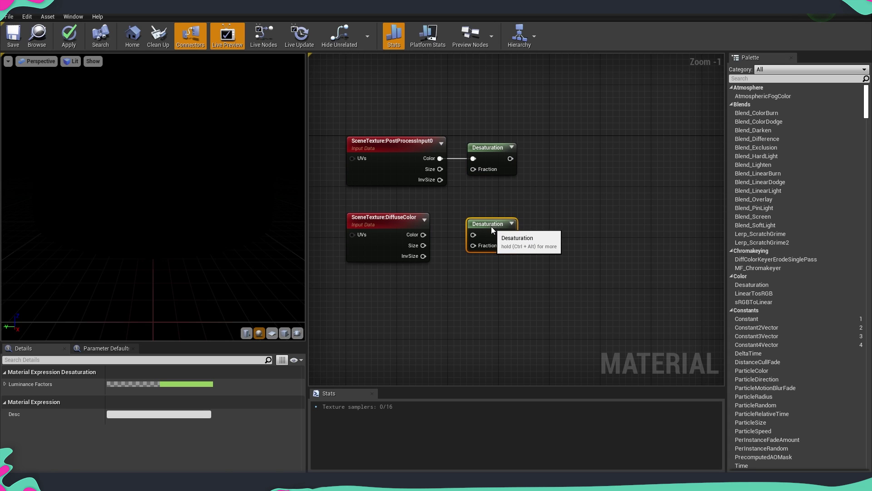
{"action": "left_click_drag", "start_coordinate": [423, 235], "coordinate": [473, 235]}
{"action": "right_click_drag", "start_coordinate": [547, 208], "coordinate": [481, 212]}
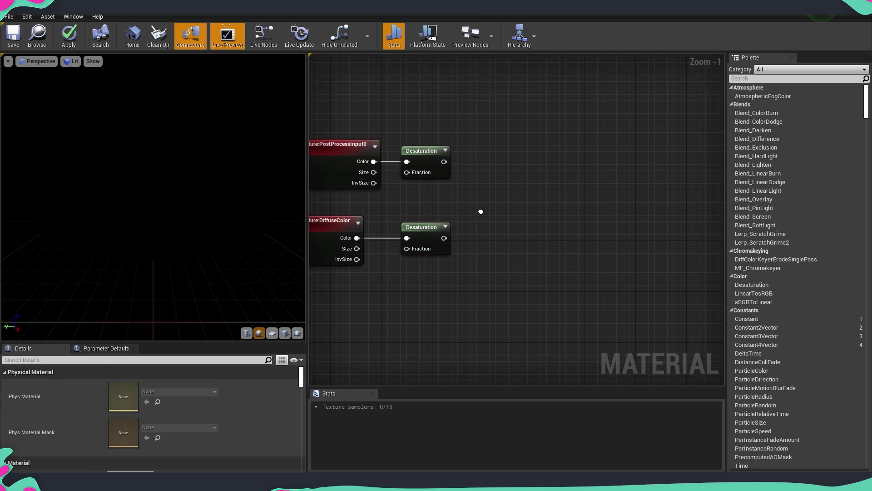
Move both SceneTexture nodes and both Desaturation nodes together slightly closer to the material output node.
{"action": "scroll", "coordinate": [481, 211], "scroll_direction": "down", "scroll_amount": 3}
{"action": "left_click_drag", "start_coordinate": [413, 140], "coordinate": [627, 297]}
{"action": "left_click_drag", "start_coordinate": [489, 195], "coordinate": [536, 195]}
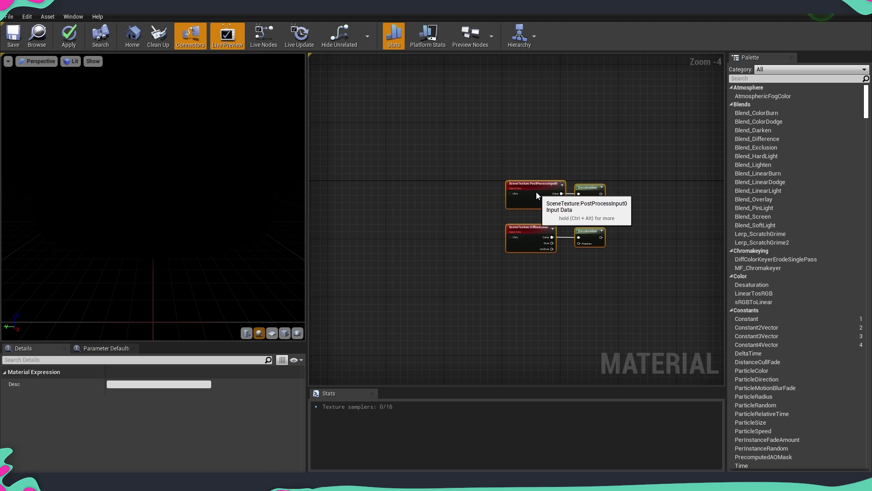
{"action": "left_click", "coordinate": [509, 156]}
{"action": "right_click_drag", "start_coordinate": [509, 155], "coordinate": [349, 159]}
{"action": "left_click_drag", "start_coordinate": [458, 210], "coordinate": [459, 211]}
{"action": "left_click_drag", "start_coordinate": [486, 285], "coordinate": [340, 232]}
{"action": "left_click", "coordinate": [478, 217]}
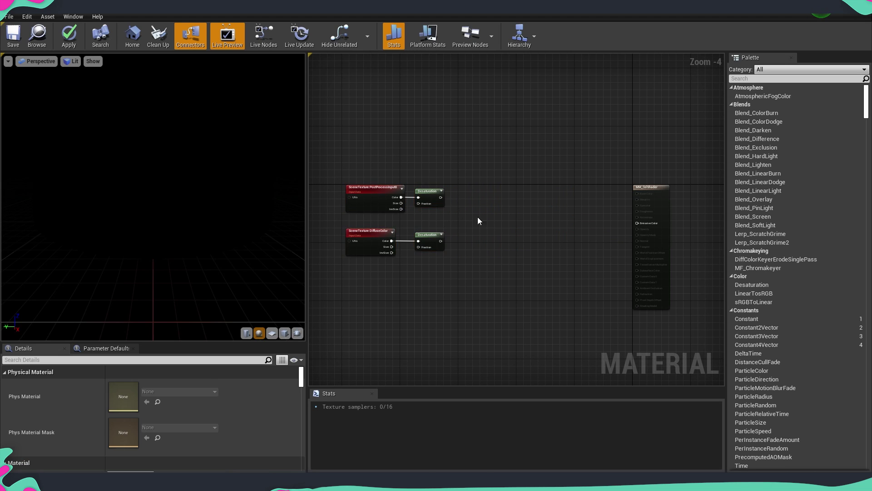
Add a Divide node with the PostProcessInput0 desaturation as A and the DiffuseColor desaturation as B, and connect its output to Emissive Color.
{"action": "scroll", "coordinate": [453, 208], "scroll_direction": "up", "scroll_amount": 2}
{"action": "left_click_drag", "start_coordinate": [432, 192], "coordinate": [463, 220]}
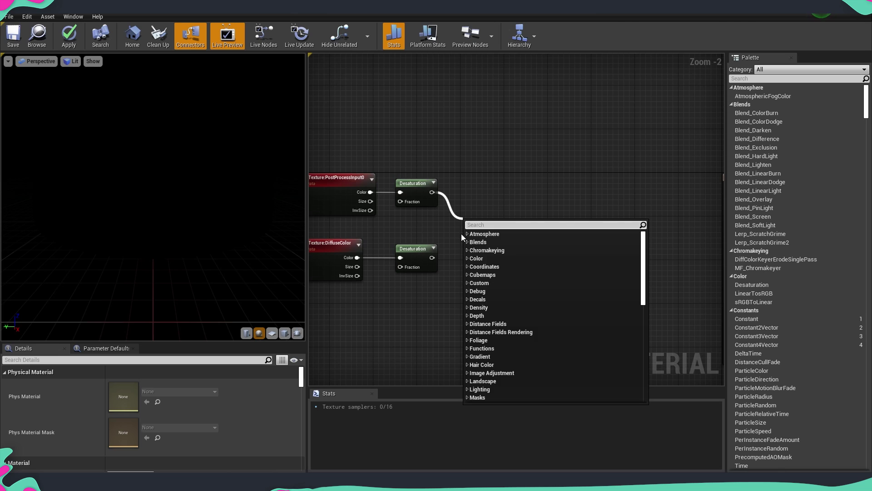
{"action": "type", "text": "divide"}
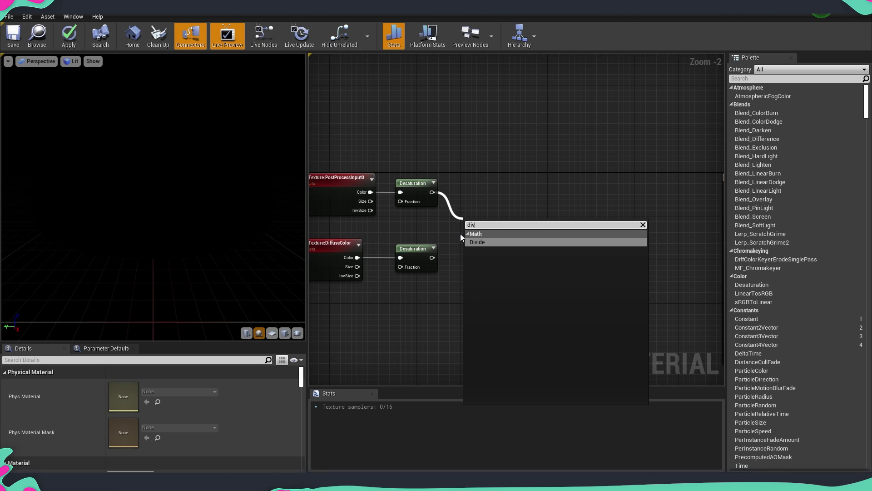
{"action": "left_click", "coordinate": [479, 242]}
{"action": "left_click_drag", "start_coordinate": [468, 241], "coordinate": [432, 258]}
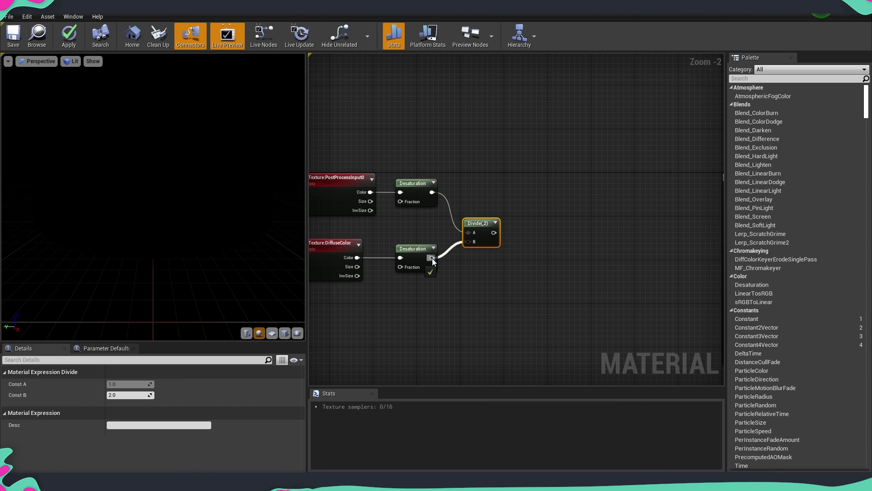
{"action": "scroll", "coordinate": [469, 273], "scroll_direction": "down", "scroll_amount": 2}
{"action": "mouse_move", "coordinate": [482, 245]}
{"action": "left_mouse_down"}
{"action": "mouse_move", "coordinate": [618, 256]}
{"action": "mouse_move", "coordinate": [643, 244]}
{"action": "left_mouse_up"}
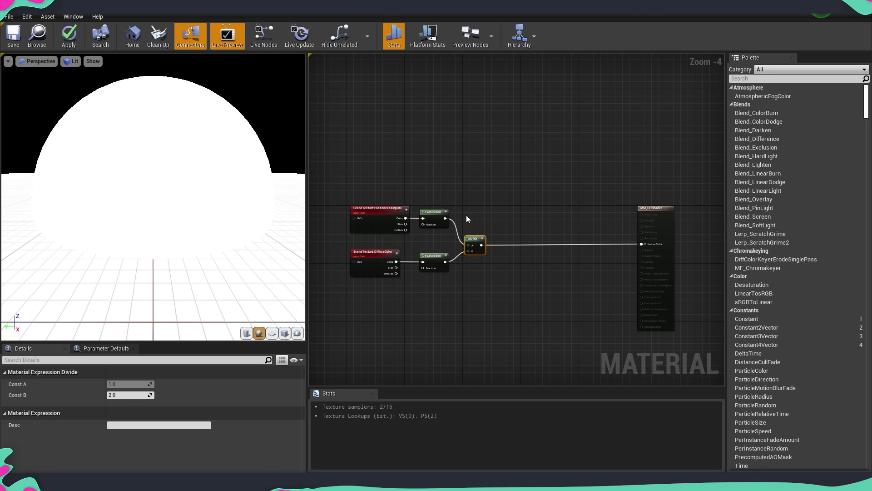
Apply and save the cel shader material, and switch to the Demo level.
{"action": "left_click", "coordinate": [69, 35]}
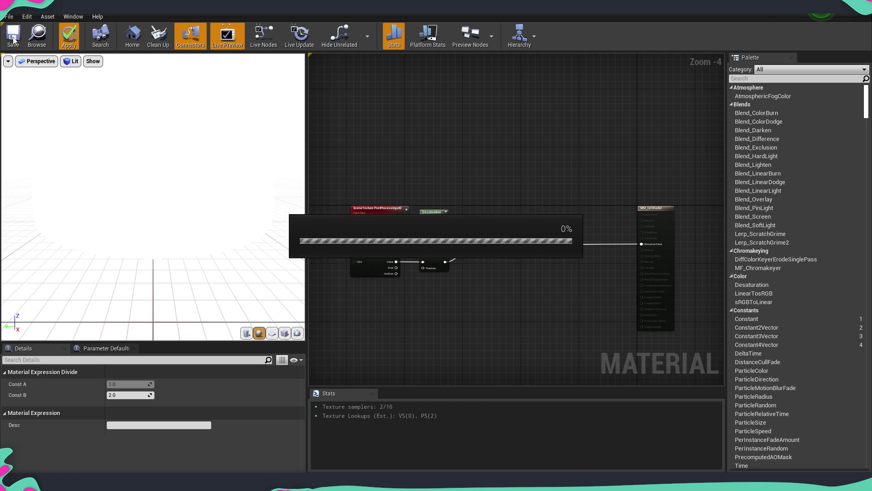
{"action": "left_click", "coordinate": [10, 36]}
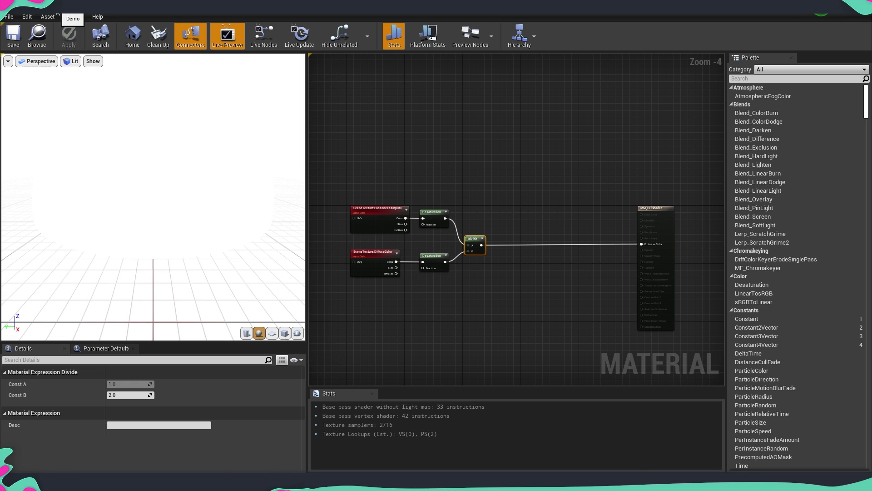
{"action": "left_click", "coordinate": [51, 7]}
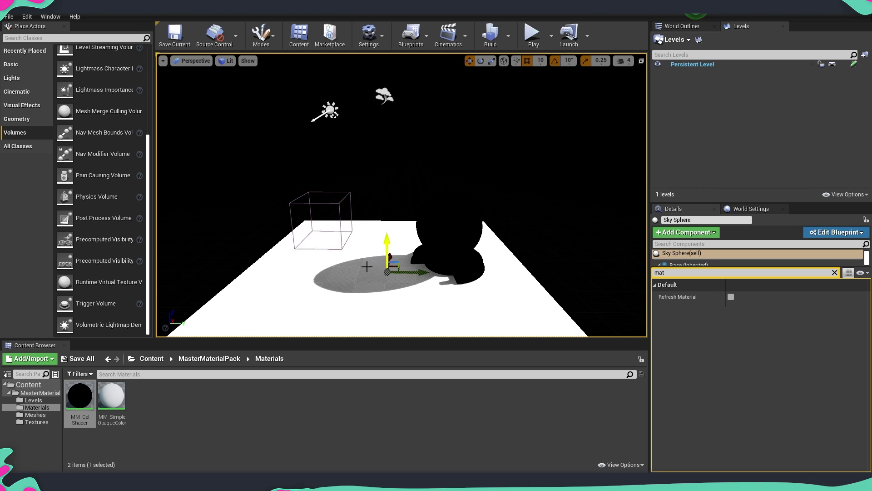
Examine how the divided post-process result looks on the floor and spheres from different viewpoints in the level.
{"action": "key", "text": "w"}
{"action": "right_click_drag", "start_coordinate": [346, 283], "coordinate": [288, 311]}
{"action": "key", "text": "s"}
{"action": "key", "text": "w"}
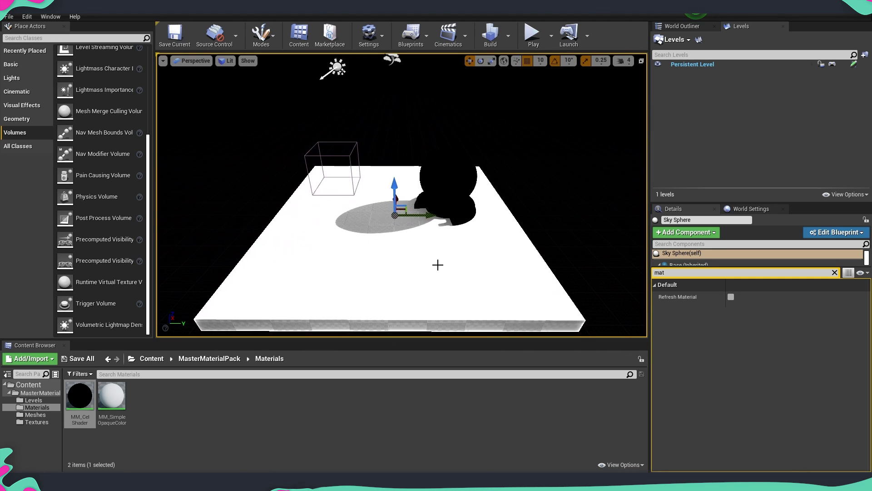
{"action": "key", "text": "g"}
{"action": "key", "text": "g"}
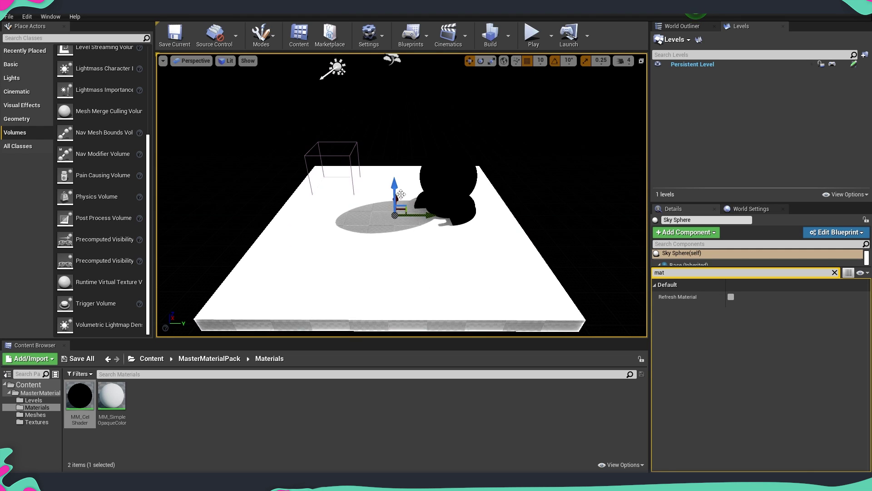
{"action": "left_click", "coordinate": [448, 181]}
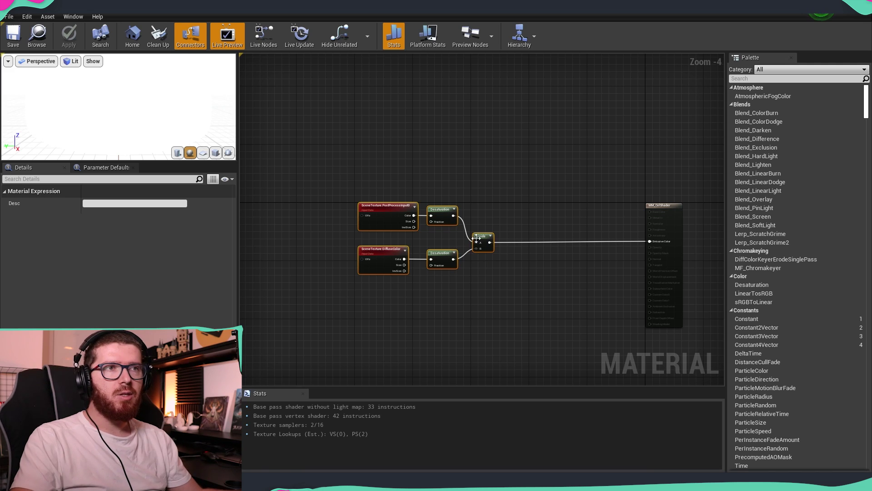
Move the SceneTexture, Desaturation and Divide nodes together farther away from the material output node.
{"action": "left_click_drag", "start_coordinate": [485, 241], "coordinate": [410, 240]}
{"action": "right_click_drag", "start_coordinate": [410, 239], "coordinate": [450, 239]}
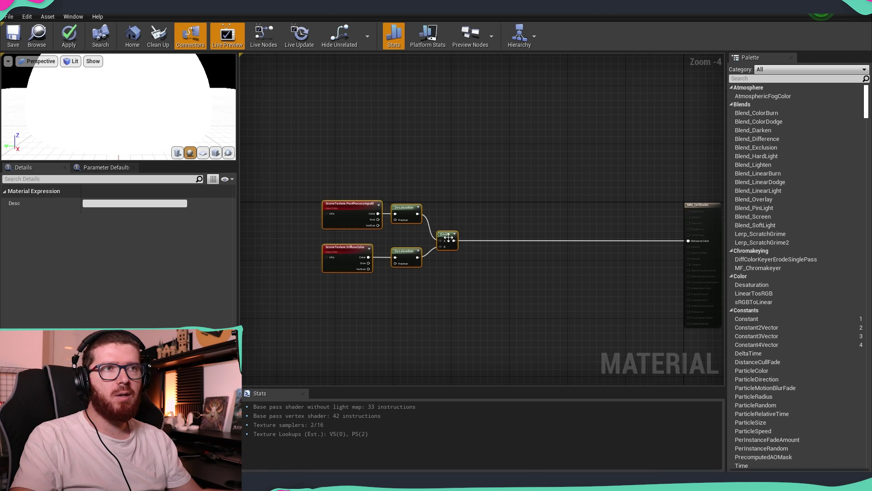
{"action": "left_click_drag", "start_coordinate": [447, 234], "coordinate": [402, 234]}
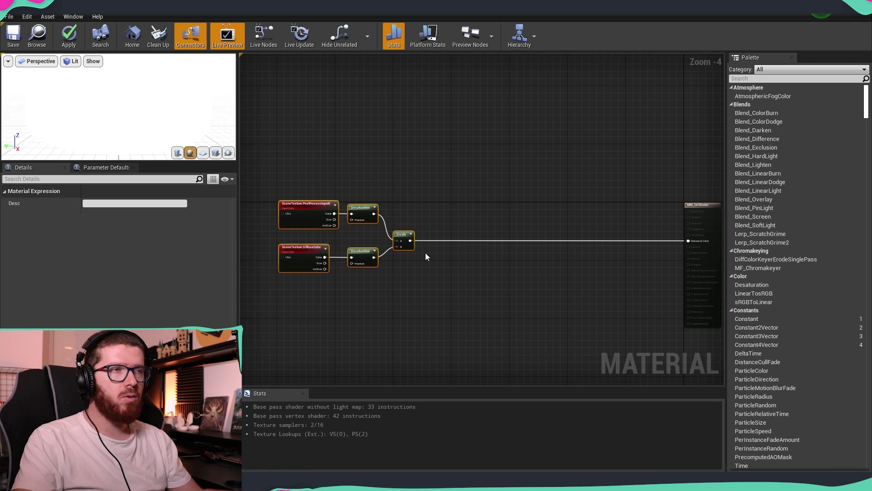
{"action": "left_click", "coordinate": [455, 265]}
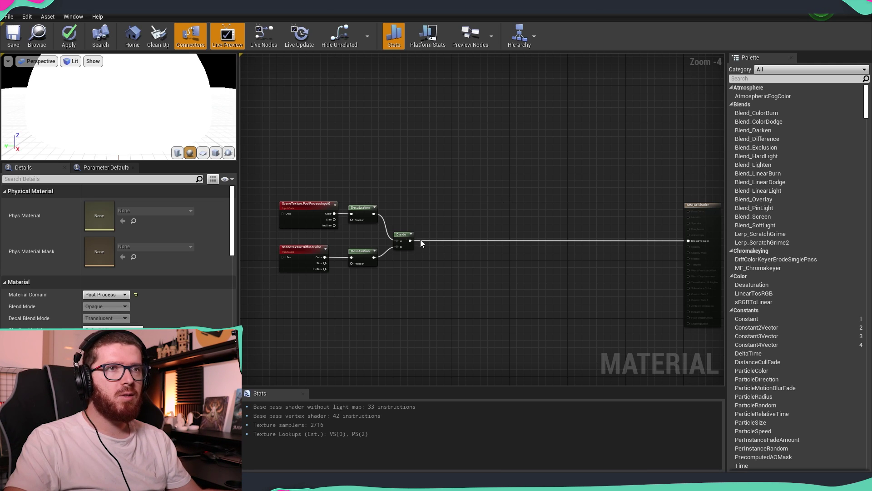
Break the link to Emissive Color and add an If node up beyond the Divide node, with the Divide output as A.
{"action": "right_click", "coordinate": [689, 240]}
{"action": "left_click", "coordinate": [707, 259]}
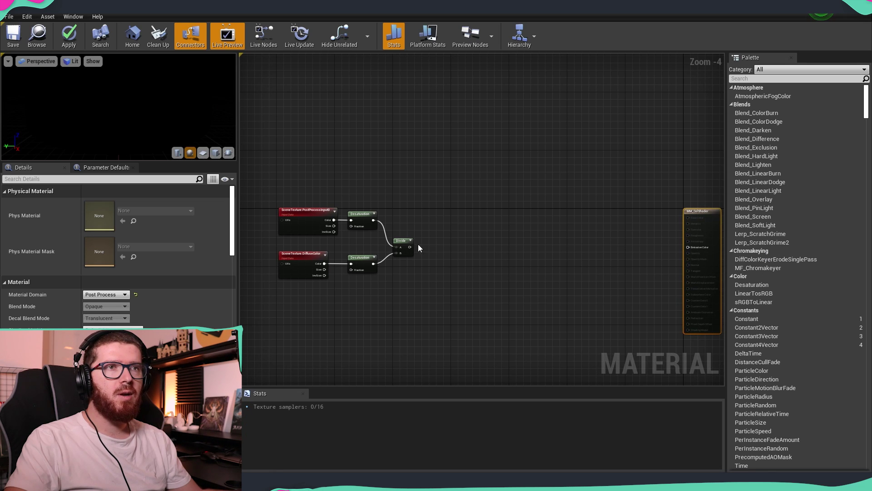
{"action": "left_click_drag", "start_coordinate": [410, 247], "coordinate": [490, 188]}
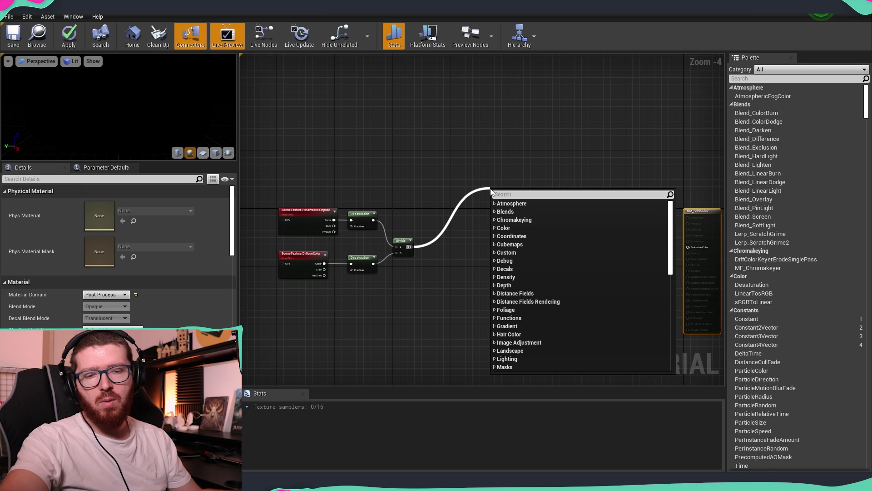
{"action": "type", "text": "if"}
{"action": "key", "text": "Return"}
{"action": "scroll", "coordinate": [497, 193], "scroll_direction": "up", "scroll_amount": 4}
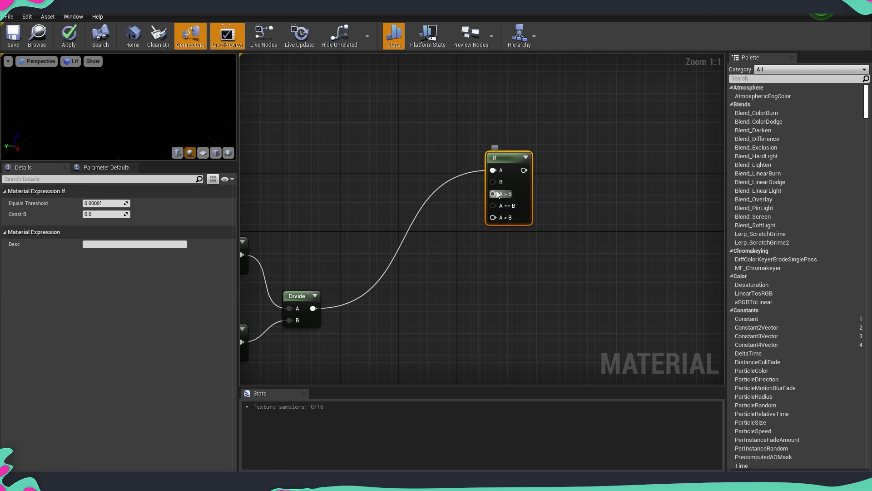
{"action": "left_click_drag", "start_coordinate": [506, 160], "coordinate": [536, 126]}
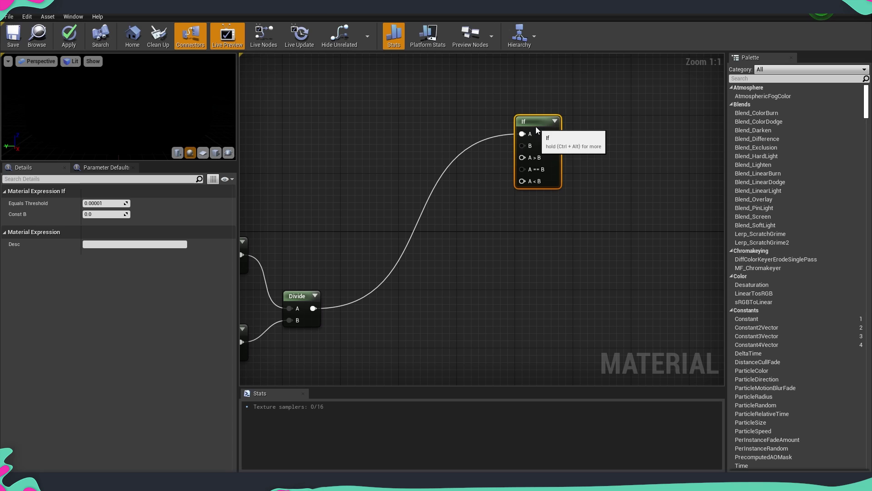
{"action": "right_click_drag", "start_coordinate": [558, 219], "coordinate": [558, 228]}
{"action": "scroll", "coordinate": [538, 148], "scroll_direction": "up", "scroll_amount": 1}
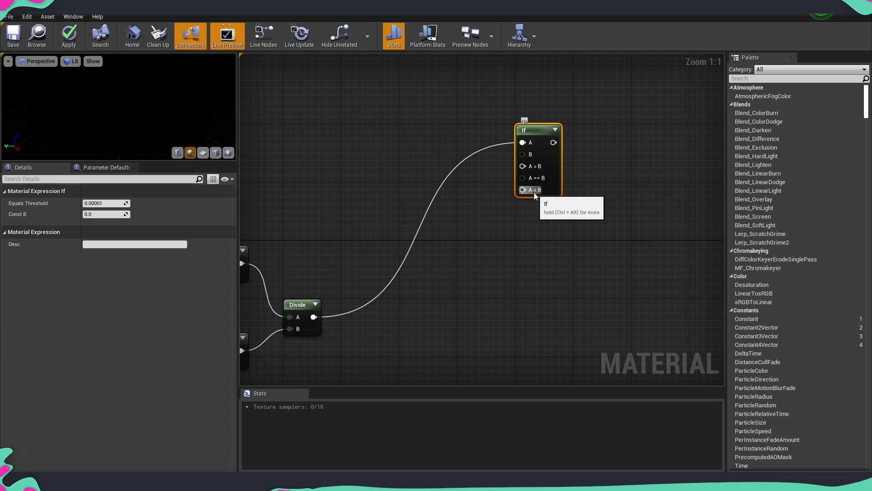
{"action": "right_click_drag", "start_coordinate": [491, 253], "coordinate": [545, 246]}
{"action": "scroll", "coordinate": [545, 246], "scroll_direction": "down", "scroll_amount": 2}
{"action": "right_click_drag", "start_coordinate": [337, 201], "coordinate": [402, 174]}
{"action": "left_click_drag", "start_coordinate": [286, 160], "coordinate": [497, 349]}
{"action": "left_click", "coordinate": [508, 329]}
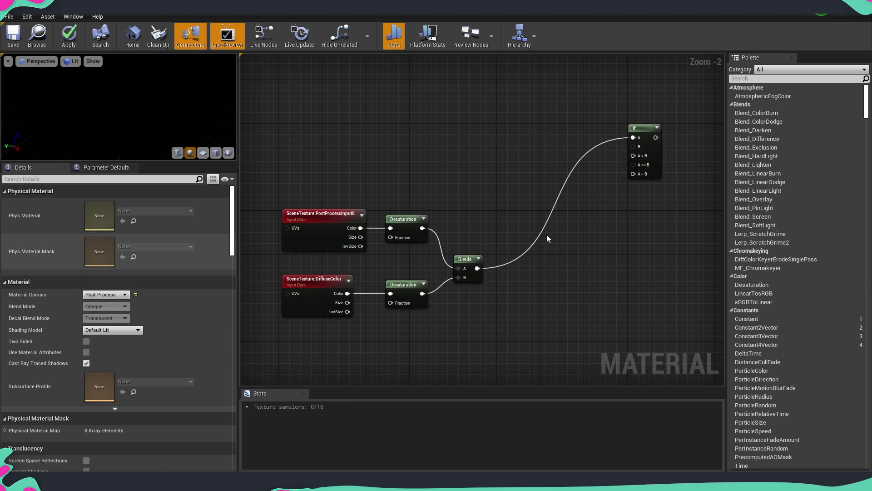
{"action": "right_click_drag", "start_coordinate": [635, 214], "coordinate": [600, 206]}
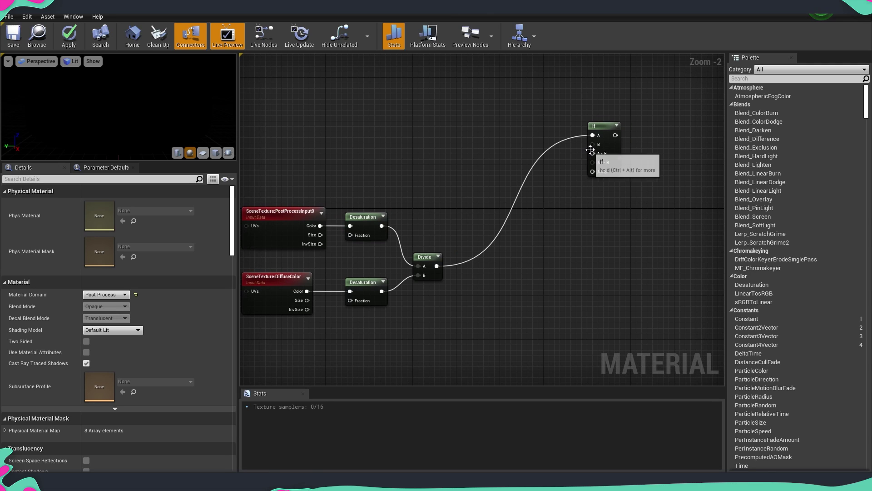
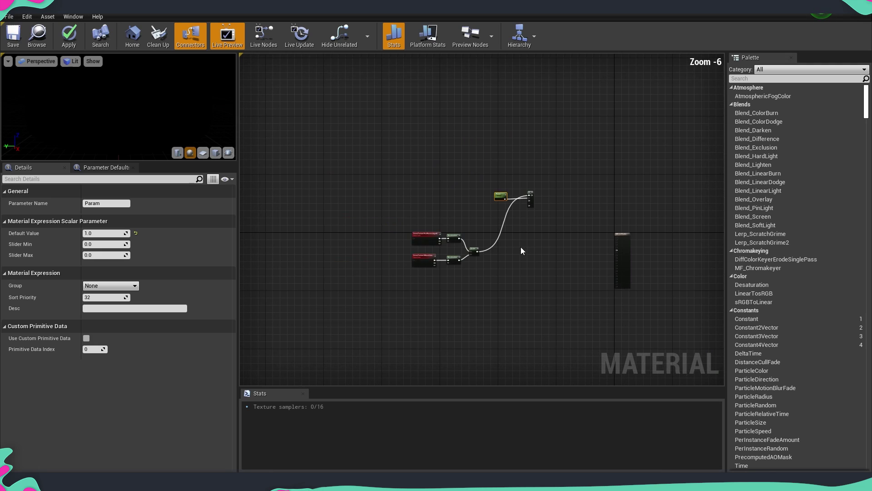
Rename the scalar parameter feeding the If node's B input as "Hightlights 1".
{"action": "left_click_drag", "start_coordinate": [563, 214], "coordinate": [562, 212]}
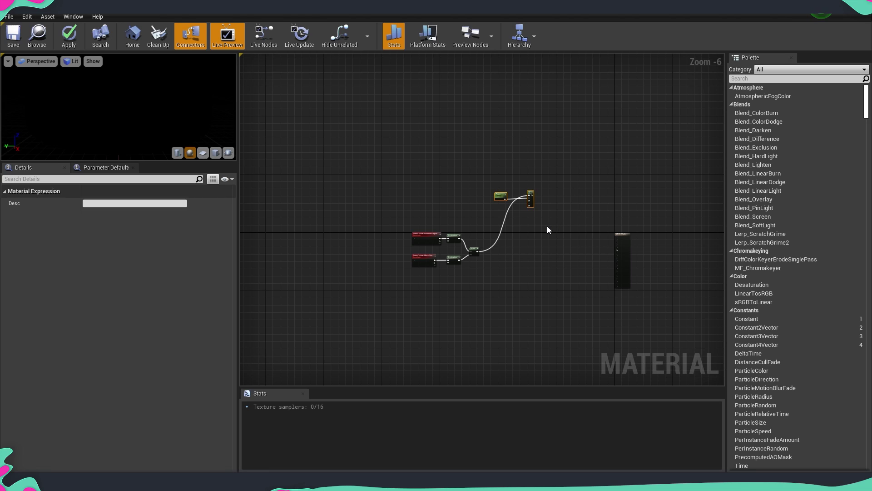
{"action": "scroll", "coordinate": [512, 200], "scroll_direction": "up", "scroll_amount": 7}
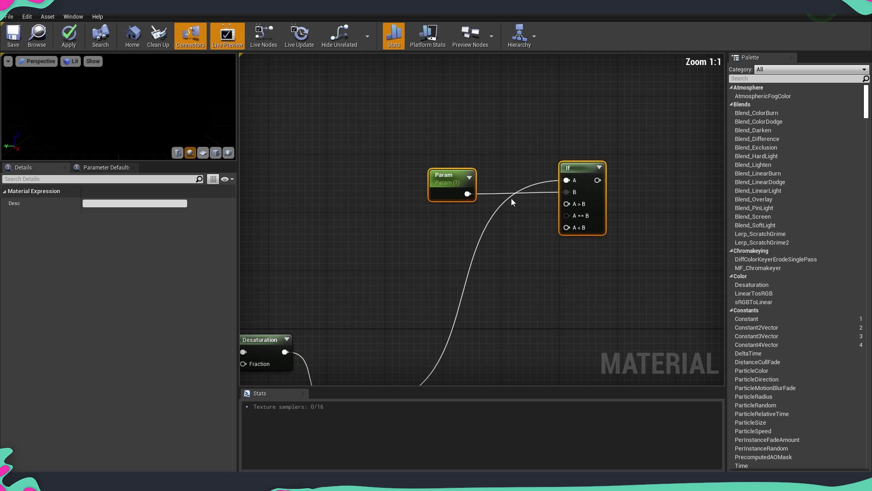
{"action": "left_click", "coordinate": [432, 175]}
{"action": "left_click", "coordinate": [115, 205]}
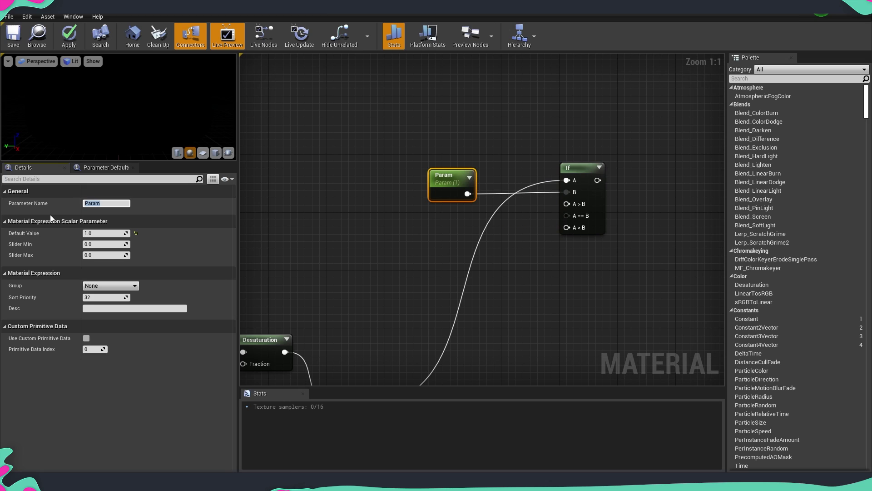
{"action": "type", "text": "Hightlights 1"}
{"action": "key", "text": "Return"}
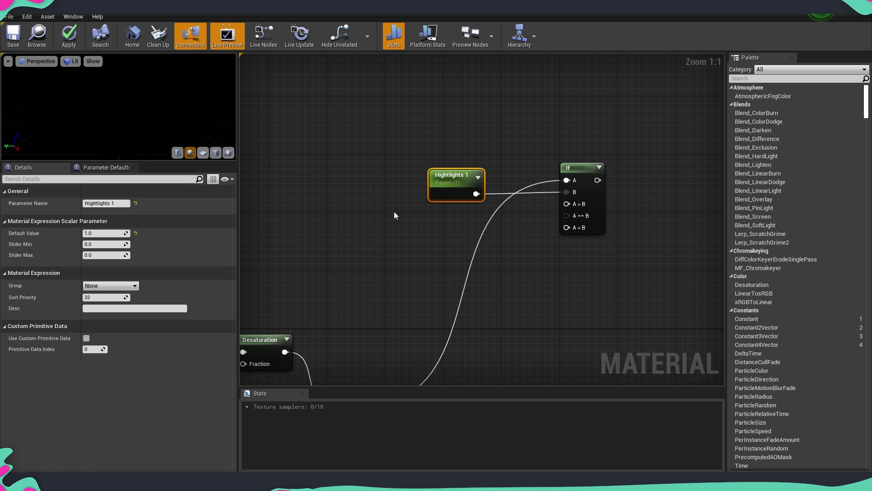
{"action": "left_click", "coordinate": [505, 228]}
{"action": "right_click_drag", "start_coordinate": [527, 240], "coordinate": [480, 230]}
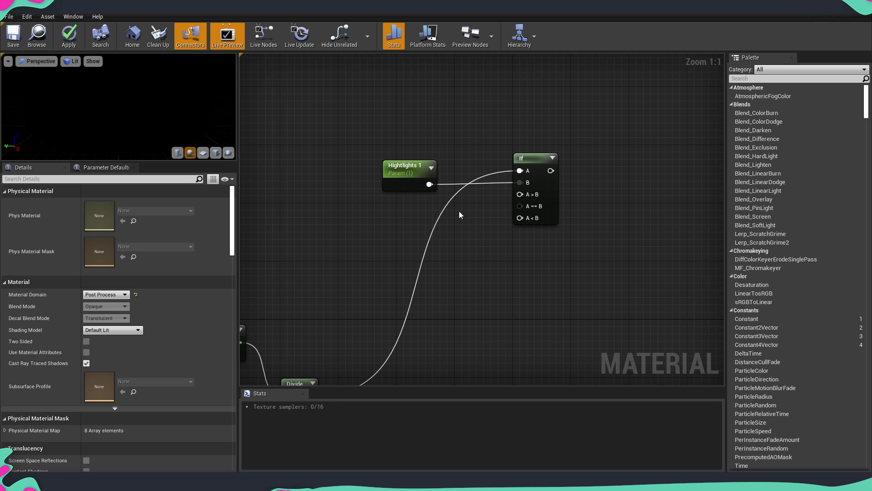
{"action": "left_click", "coordinate": [414, 177]}
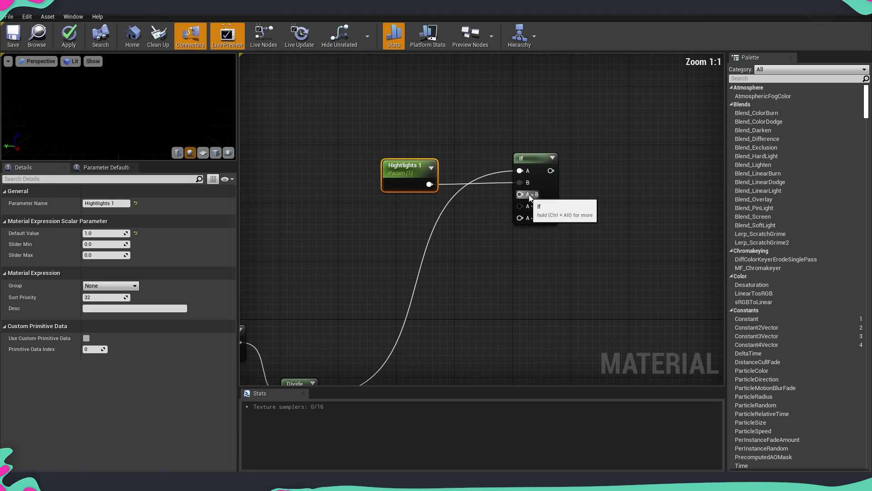
{"action": "right_click_drag", "start_coordinate": [519, 198], "coordinate": [538, 193]}
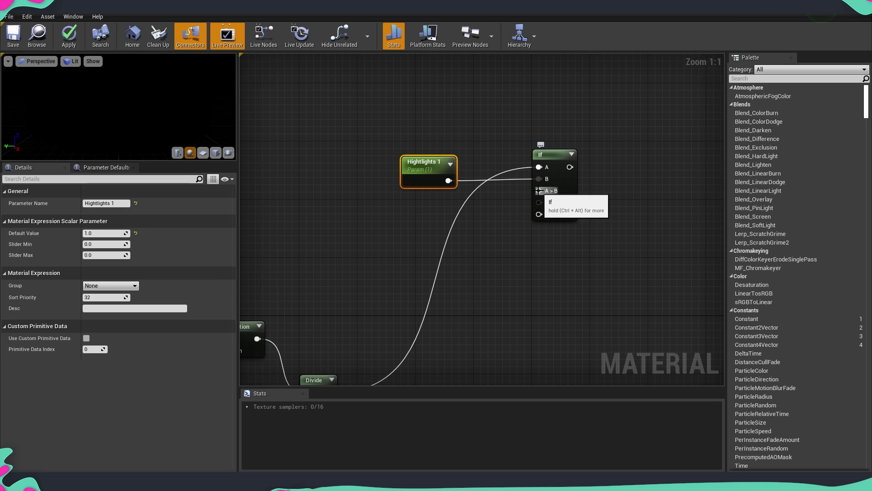
{"action": "key", "text": "ctrl+w"}
{"action": "left_click_drag", "start_coordinate": [451, 203], "coordinate": [426, 208]}
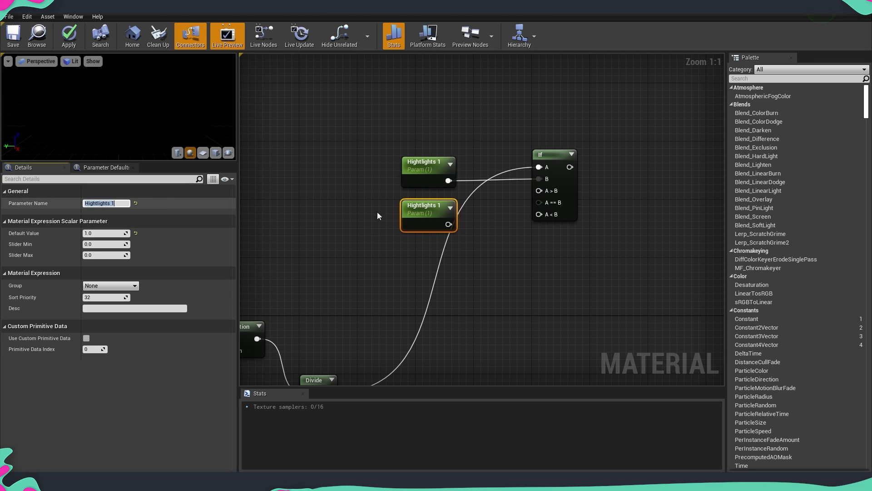
{"action": "key", "text": "Delete"}
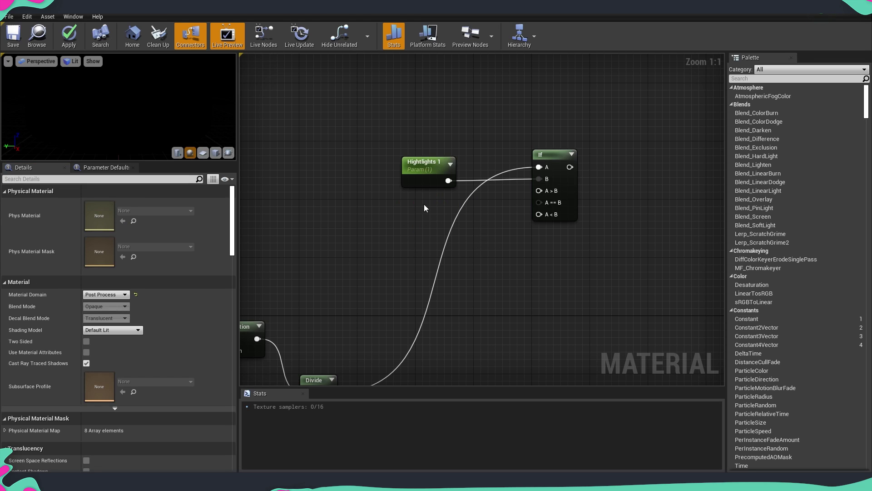
Add a scalar parameter node, convert it to a constant, and place it directly below the Hightlights 1 node.
{"action": "left_click", "coordinate": [433, 203]}
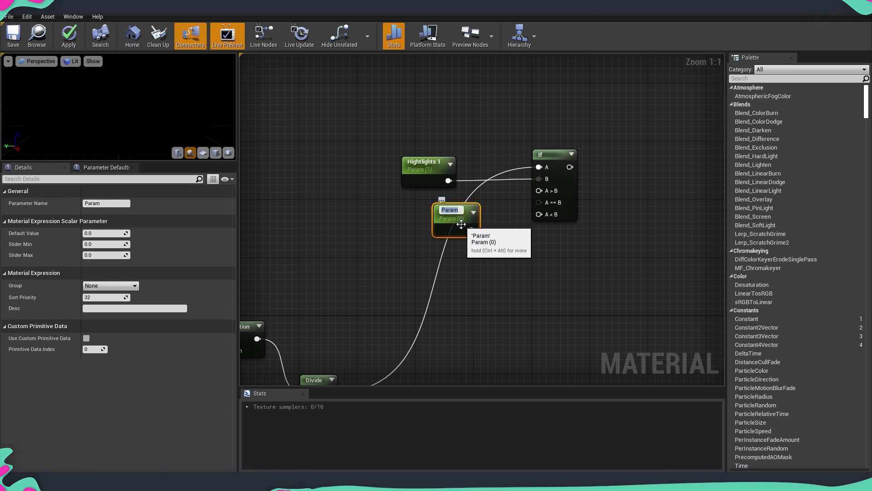
{"action": "right_click", "coordinate": [459, 219]}
{"action": "left_click", "coordinate": [487, 253]}
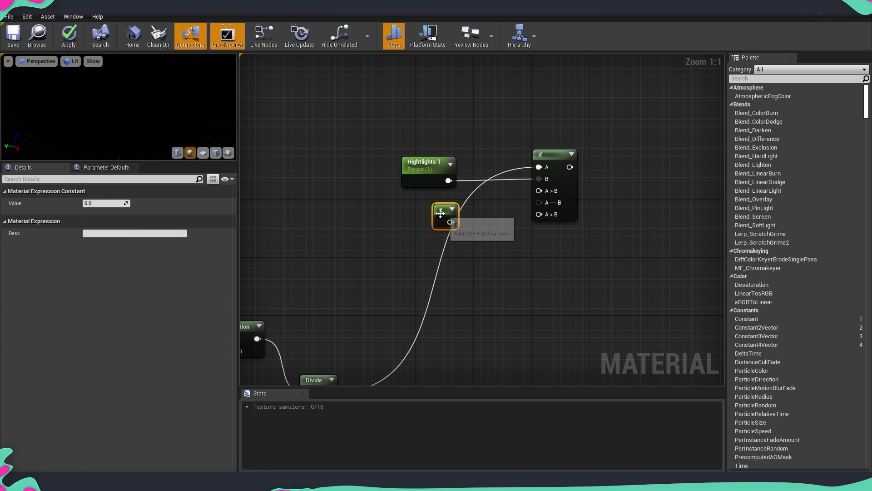
{"action": "left_click_drag", "start_coordinate": [441, 212], "coordinate": [439, 202]}
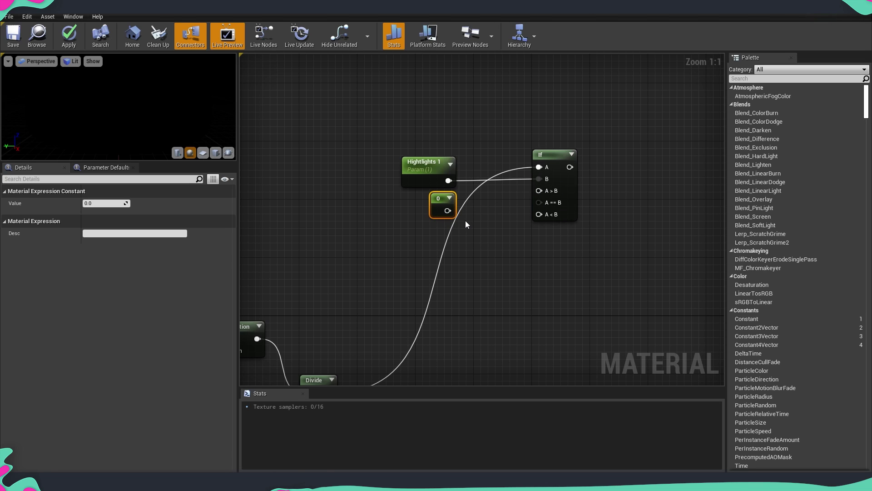
Set the value of the constant below Hightlights 1 to 1.
{"action": "left_click", "coordinate": [425, 182]}
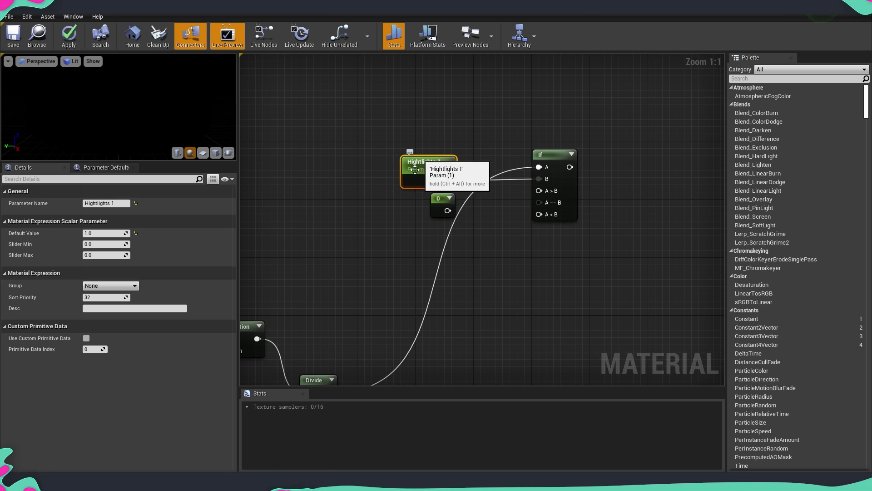
{"action": "left_click", "coordinate": [440, 206]}
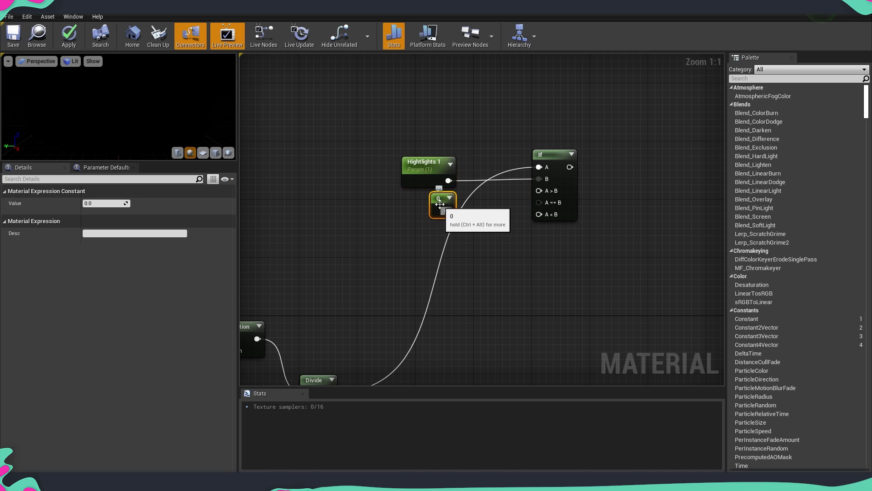
{"action": "left_click", "coordinate": [115, 203]}
{"action": "type", "text": "1"}
{"action": "left_click", "coordinate": [366, 222]}
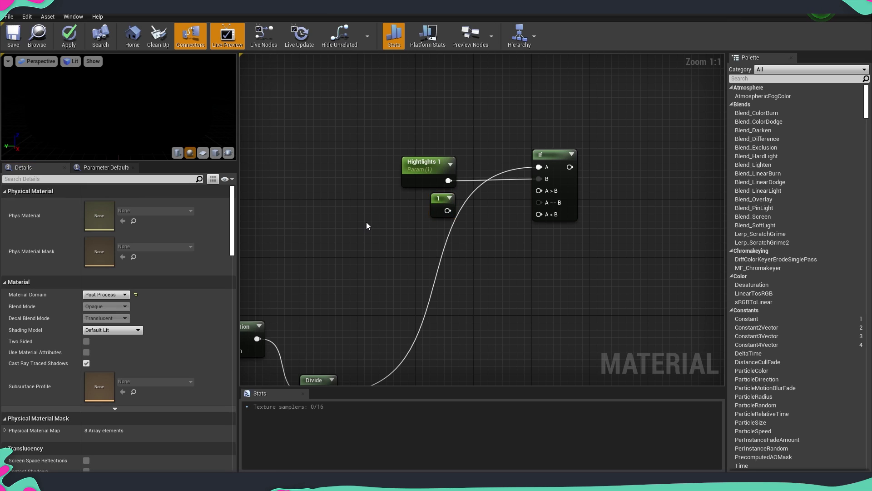
Set the constant's value to 2 and connect it to the If node's A > B input.
{"action": "left_click", "coordinate": [447, 207]}
{"action": "left_click_drag", "start_coordinate": [116, 205], "coordinate": [120, 205]}
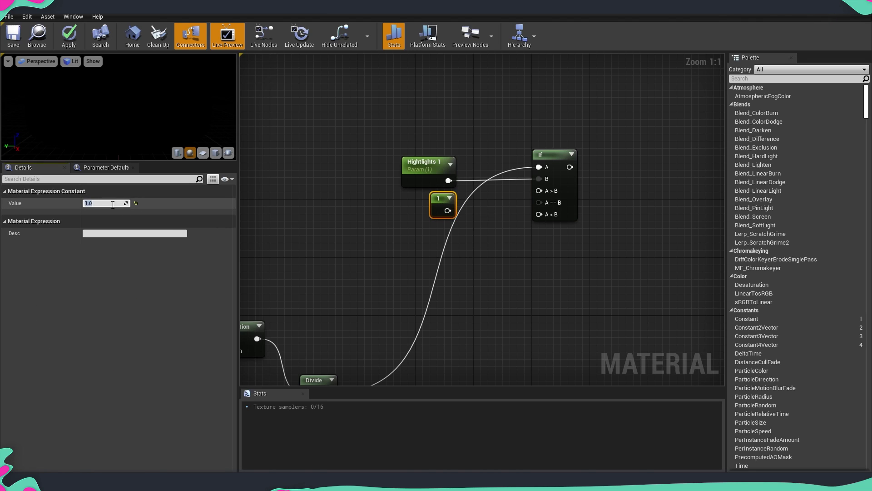
{"action": "left_click", "coordinate": [424, 211]}
{"action": "left_click", "coordinate": [443, 210]}
{"action": "left_click_drag", "start_coordinate": [448, 211], "coordinate": [541, 195]}
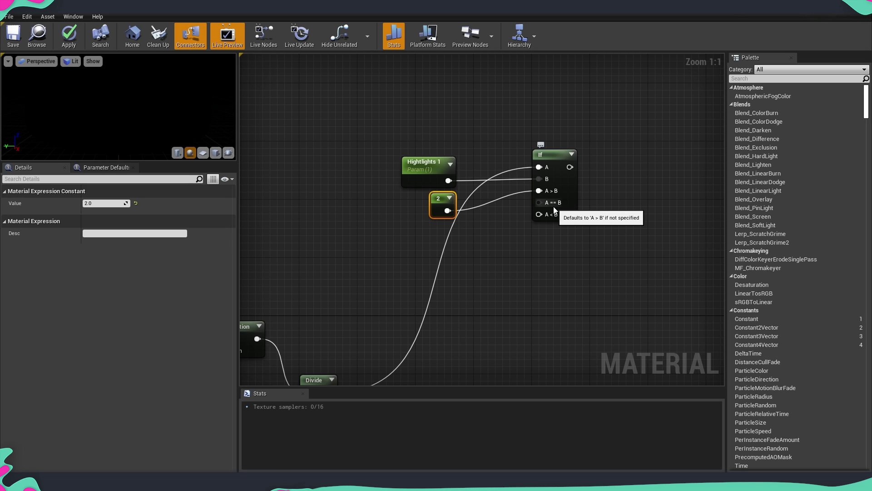
{"action": "right_click_drag", "start_coordinate": [552, 218], "coordinate": [534, 216]}
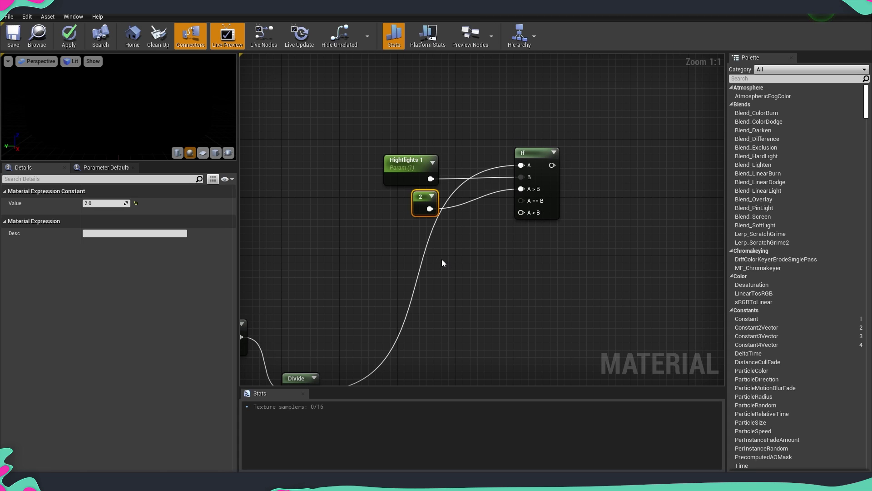
Duplicate the SceneTexture:DiffuseColor node below the constant 2 and connect its Color output to input A of a new Multiply node.
{"action": "right_click_drag", "start_coordinate": [458, 282], "coordinate": [576, 166]}
{"action": "right_click_drag", "start_coordinate": [331, 284], "coordinate": [445, 255]}
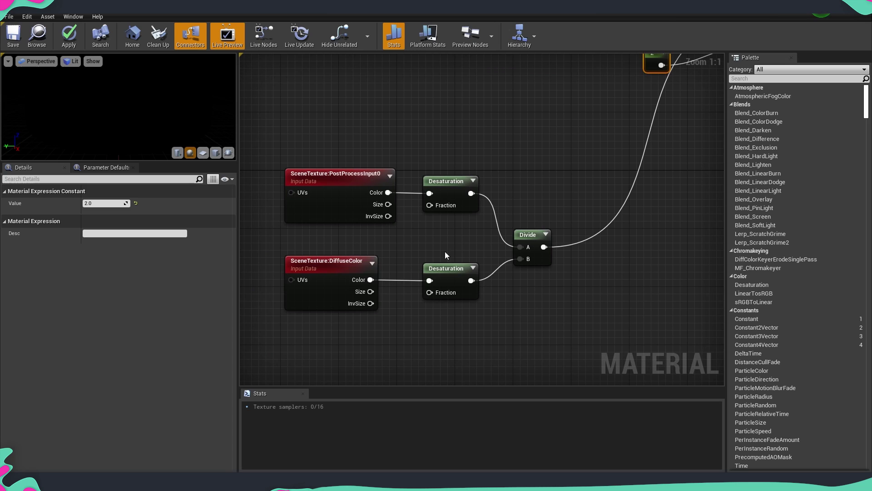
{"action": "left_click", "coordinate": [336, 271]}
{"action": "key", "text": "ctrl+c"}
{"action": "key", "text": "ctrl+v"}
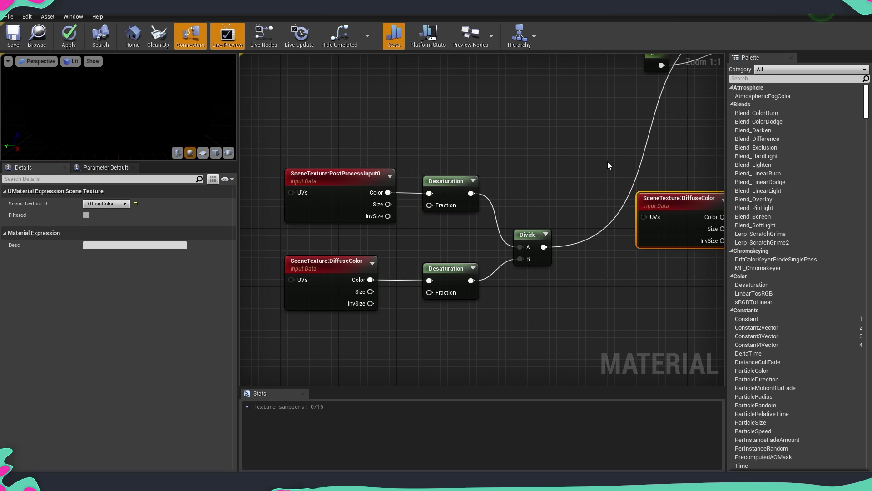
{"action": "right_click_drag", "start_coordinate": [608, 162], "coordinate": [506, 219]}
{"action": "left_click_drag", "start_coordinate": [591, 254], "coordinate": [530, 139]}
{"action": "left_click", "coordinate": [594, 189]}
{"action": "right_click_drag", "start_coordinate": [594, 188], "coordinate": [474, 201]}
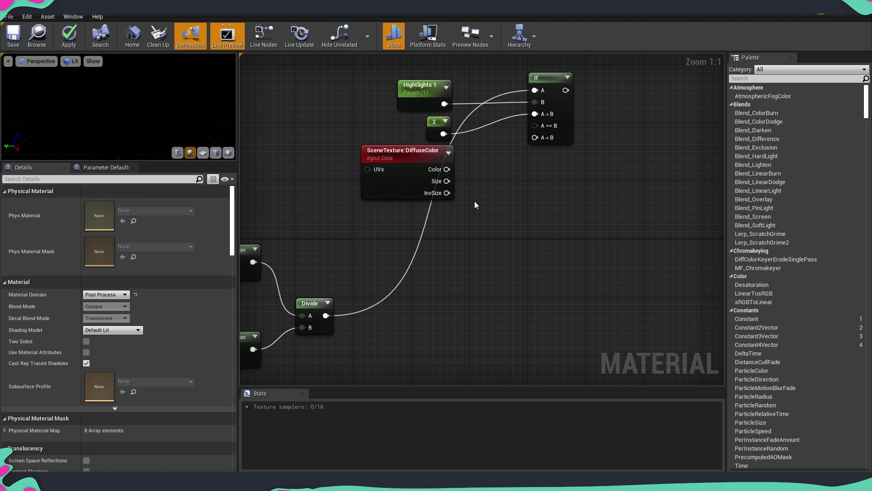
{"action": "left_click", "coordinate": [494, 171]}
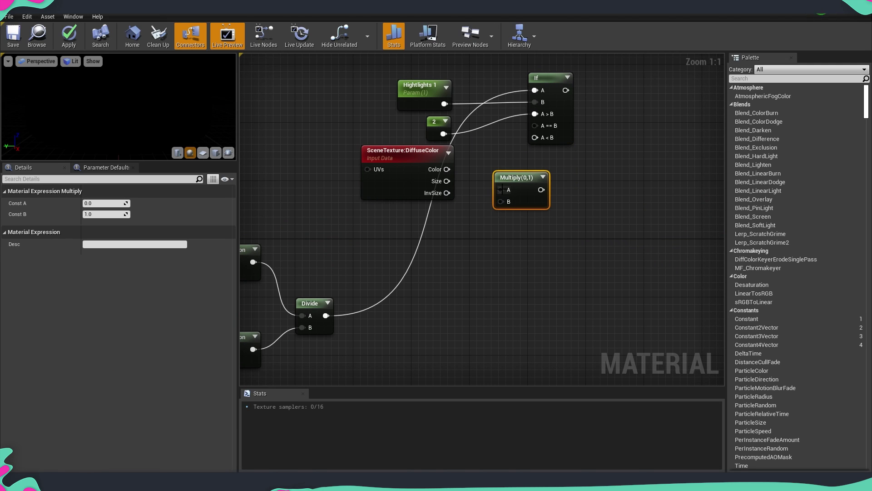
{"action": "left_click_drag", "start_coordinate": [447, 169], "coordinate": [505, 159]}
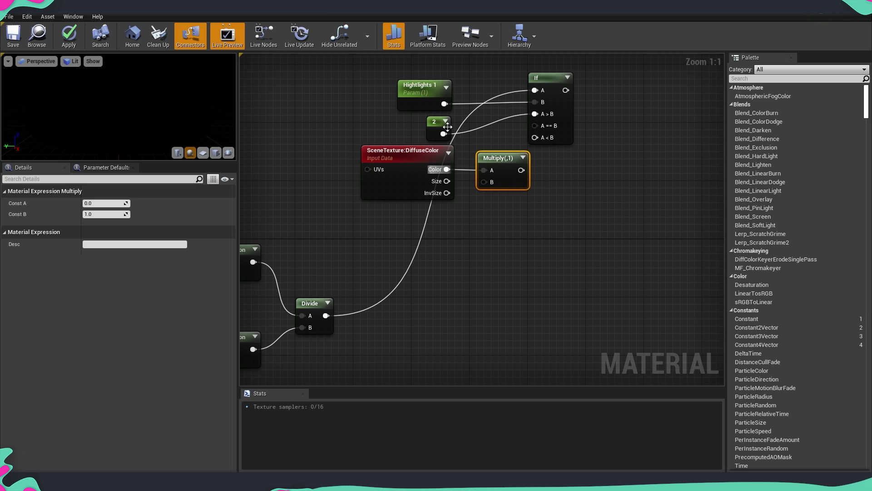
Duplicate the Hightlights 1 parameter below the copied DiffuseColor node, rename it "Hightlights 1 Tint", and connect it to the Multiply node's B input.
{"action": "left_click", "coordinate": [423, 95]}
{"action": "key", "text": "ctrl+c"}
{"action": "key", "text": "ctrl+v"}
{"action": "mouse_move", "coordinate": [437, 219]}
{"action": "left_mouse_down"}
{"action": "mouse_move", "coordinate": [423, 211]}
{"action": "mouse_move", "coordinate": [421, 218]}
{"action": "left_mouse_up"}
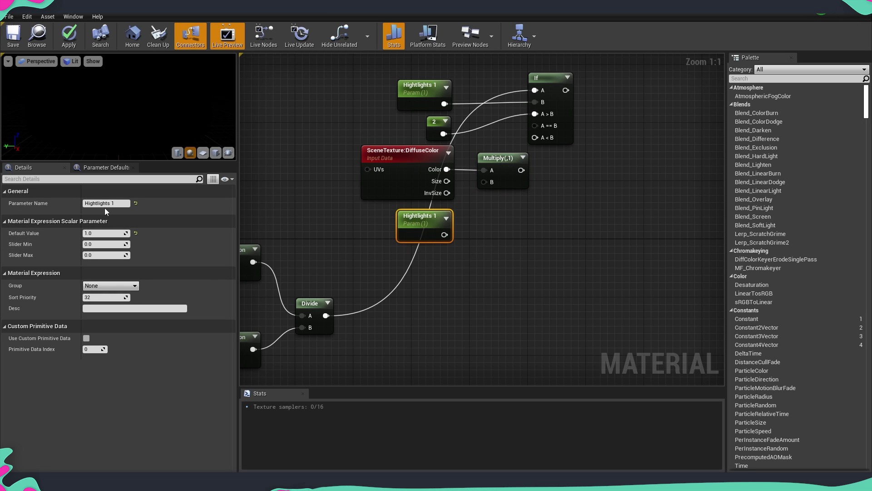
{"action": "left_click", "coordinate": [127, 203]}
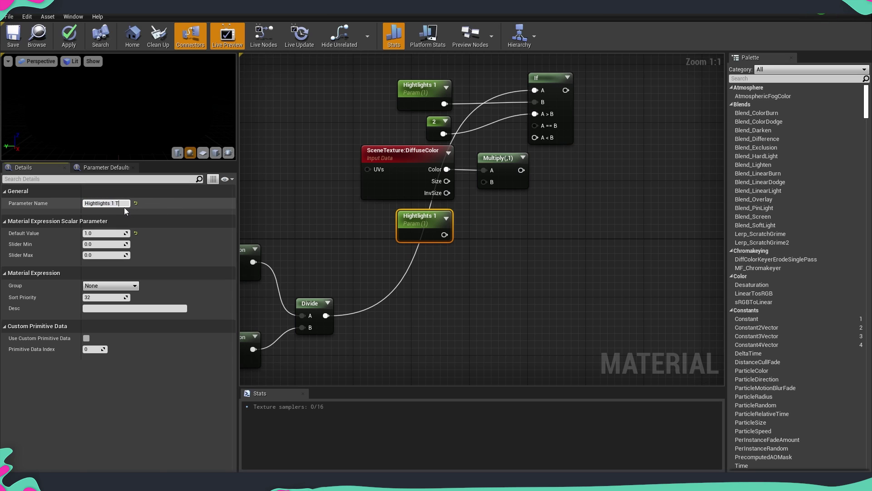
{"action": "type", "text": "Tint"}
{"action": "left_click", "coordinate": [587, 181]}
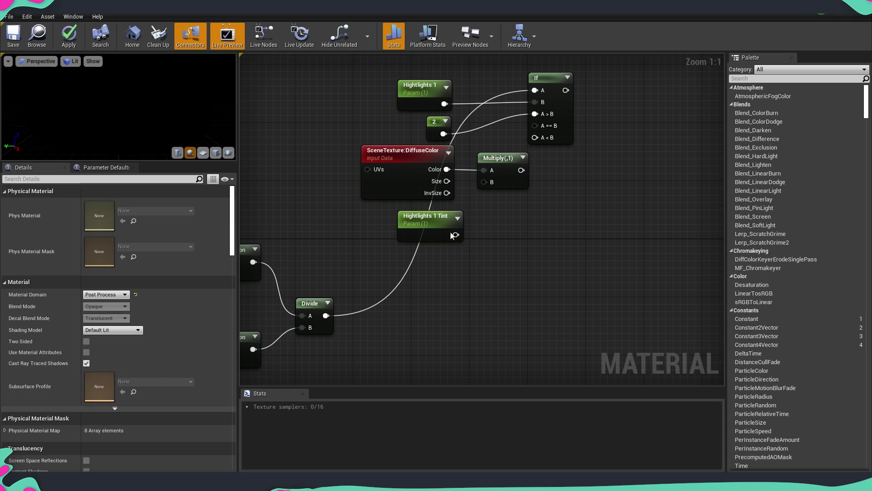
{"action": "left_click_drag", "start_coordinate": [456, 234], "coordinate": [484, 182]}
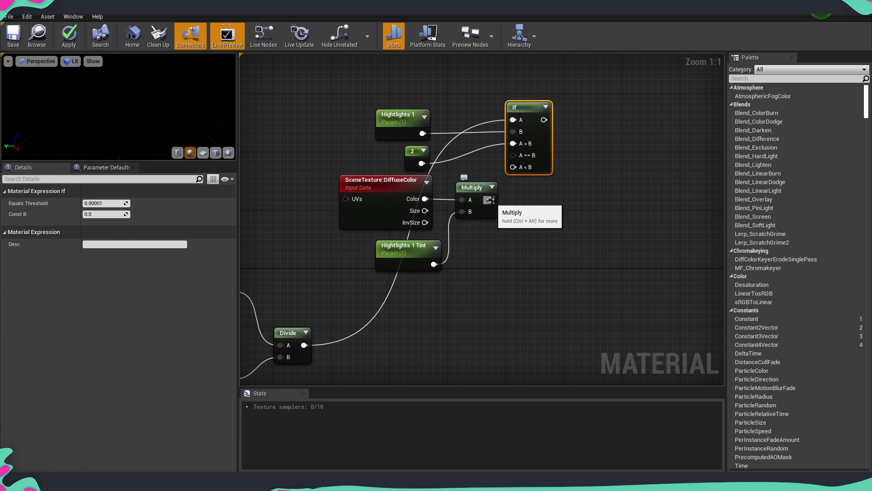
Connect the Multiply output to the If node's A < B input and set the constant below Hightlights 1 to 4.
{"action": "left_click_drag", "start_coordinate": [490, 200], "coordinate": [512, 167]}
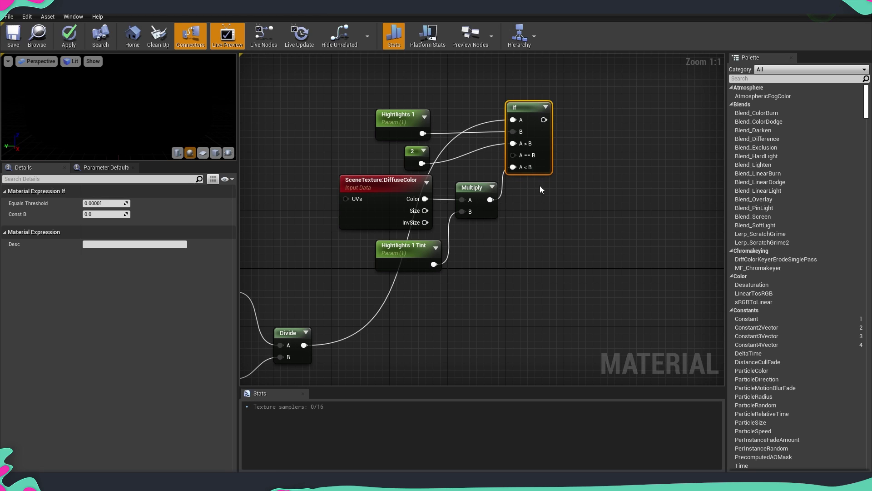
{"action": "left_click", "coordinate": [411, 157]}
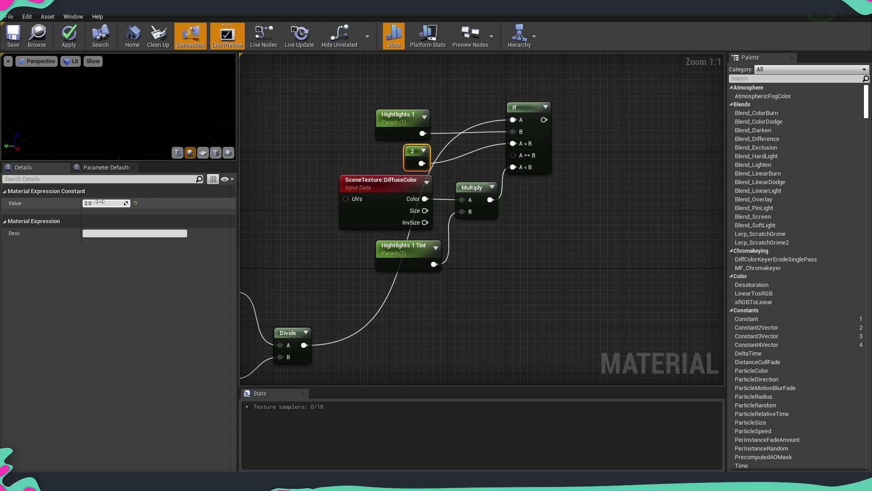
{"action": "type", "text": "4"}
{"action": "left_click", "coordinate": [532, 240]}
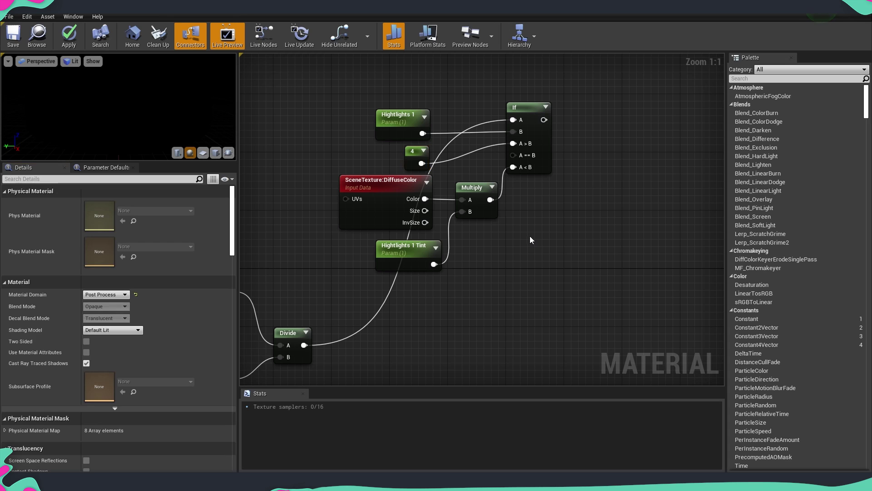
Select the whole highlight group, from the Hightlights 1 parameter to the If node, and move it higher above the Divide node.
{"action": "left_click_drag", "start_coordinate": [343, 92], "coordinate": [547, 282]}
{"action": "left_click", "coordinate": [547, 282]}
{"action": "scroll", "coordinate": [385, 236], "scroll_direction": "down", "scroll_amount": 3}
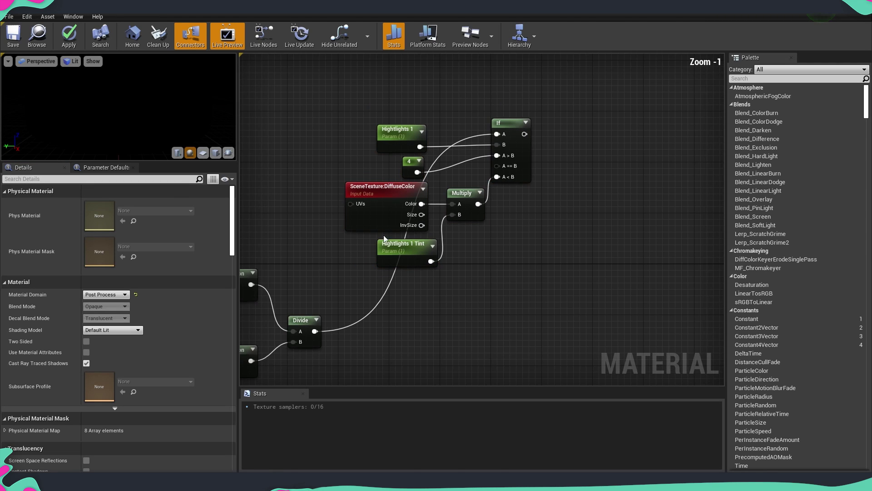
{"action": "right_click_drag", "start_coordinate": [386, 237], "coordinate": [448, 237]}
{"action": "scroll", "coordinate": [449, 237], "scroll_direction": "down", "scroll_amount": 1}
{"action": "left_click_drag", "start_coordinate": [432, 150], "coordinate": [540, 260]}
{"action": "scroll", "coordinate": [540, 260], "scroll_direction": "up", "scroll_amount": 1}
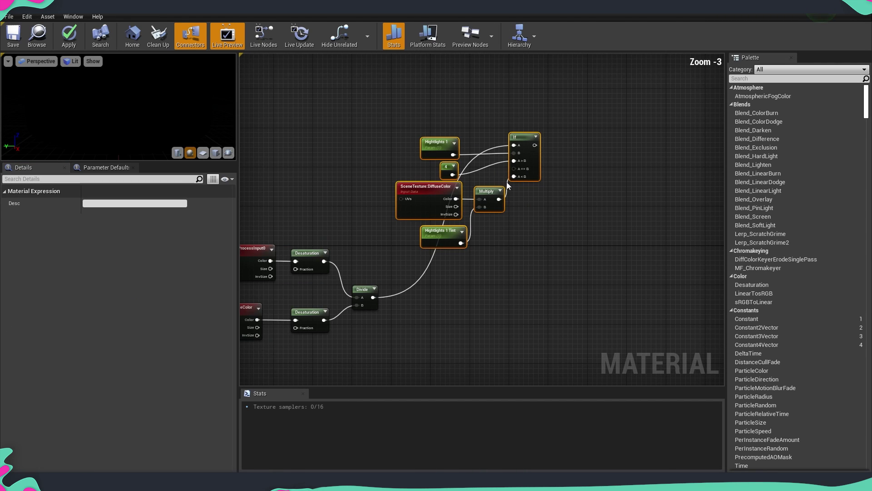
{"action": "left_click_drag", "start_coordinate": [525, 137], "coordinate": [537, 97]}
{"action": "scroll", "coordinate": [525, 220], "scroll_direction": "down", "scroll_amount": 2}
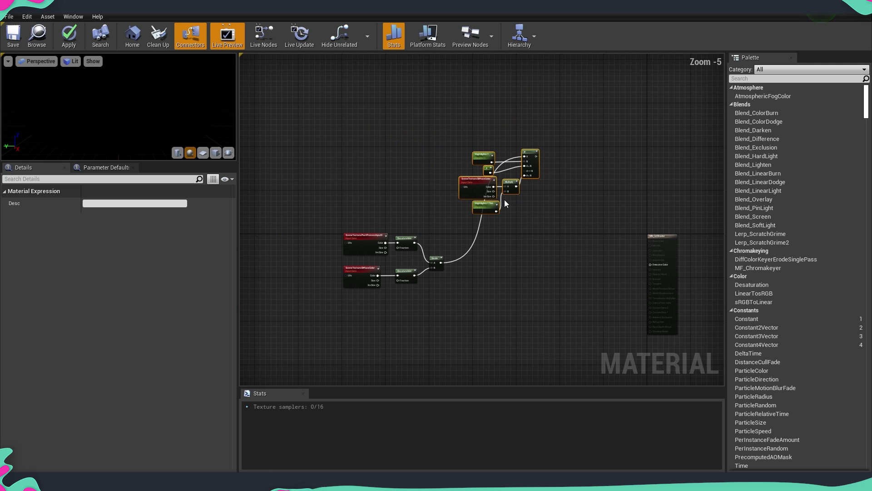
{"action": "scroll", "coordinate": [518, 199], "scroll_direction": "up", "scroll_amount": 2}
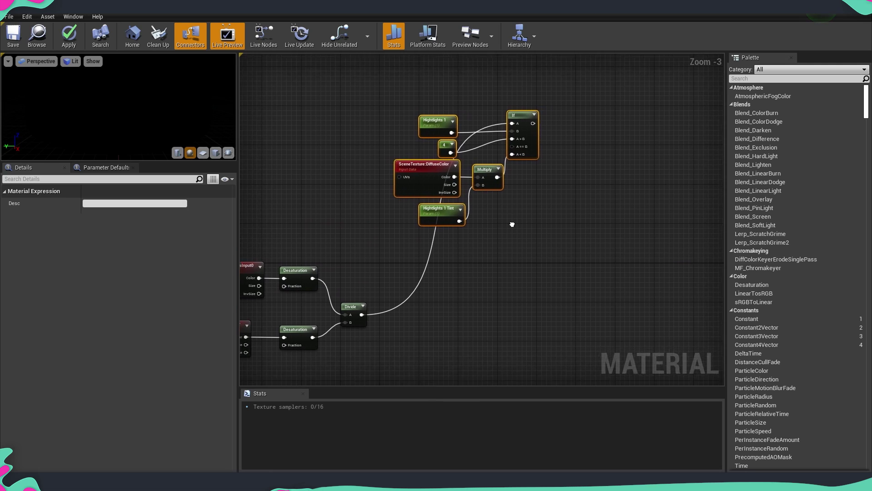
Paste three copies of the highlight node group and stack them in a column below the original.
{"action": "right_click_drag", "start_coordinate": [561, 250], "coordinate": [576, 217]}
{"action": "key", "text": "ctrl+v"}
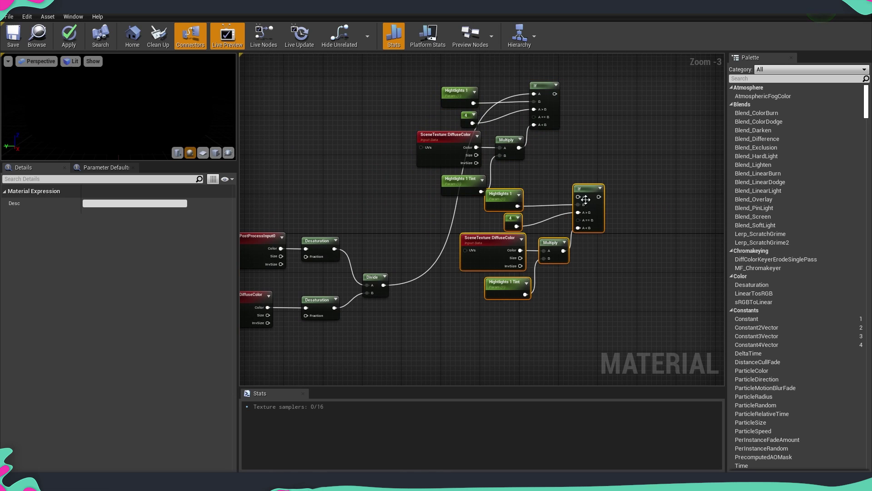
{"action": "left_click_drag", "start_coordinate": [584, 192], "coordinate": [547, 215]}
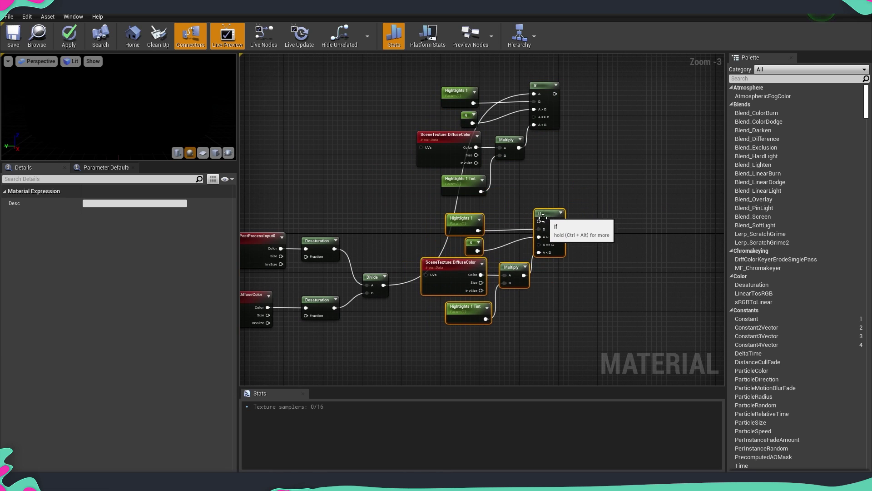
{"action": "right_click_drag", "start_coordinate": [525, 326], "coordinate": [534, 253]}
{"action": "key", "text": "ctrl+v"}
{"action": "left_click_drag", "start_coordinate": [598, 232], "coordinate": [551, 271]}
{"action": "scroll", "coordinate": [593, 257], "scroll_direction": "down", "scroll_amount": 2}
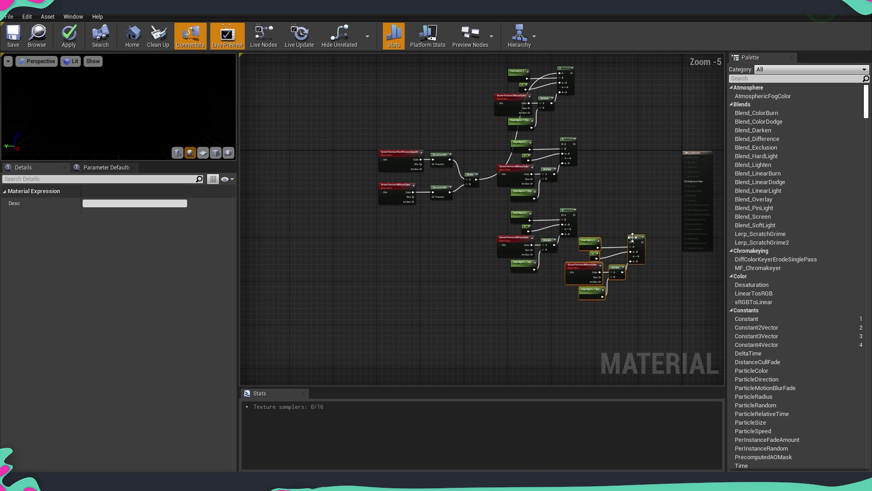
{"action": "left_click_drag", "start_coordinate": [567, 276], "coordinate": [563, 281]}
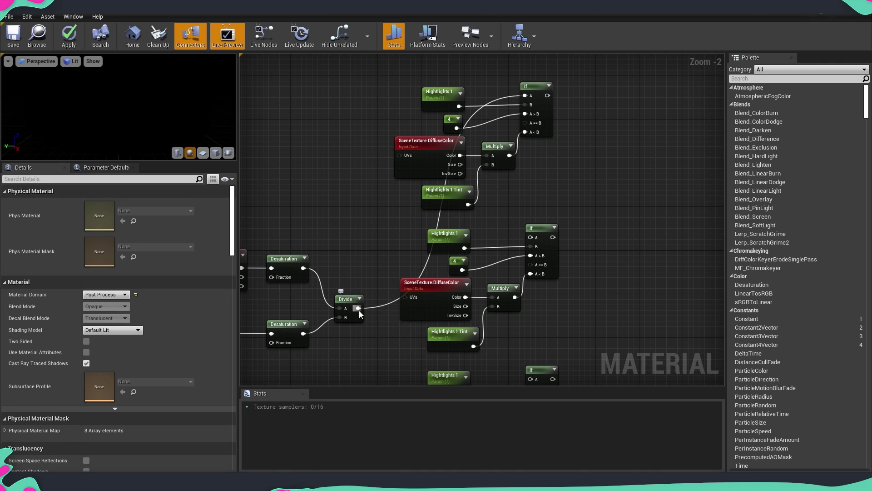
Connect the Divide output to the A input of each of the three copied If nodes.
{"action": "left_click_drag", "start_coordinate": [359, 308], "coordinate": [531, 238]}
{"action": "right_click_drag", "start_coordinate": [390, 310], "coordinate": [380, 205]}
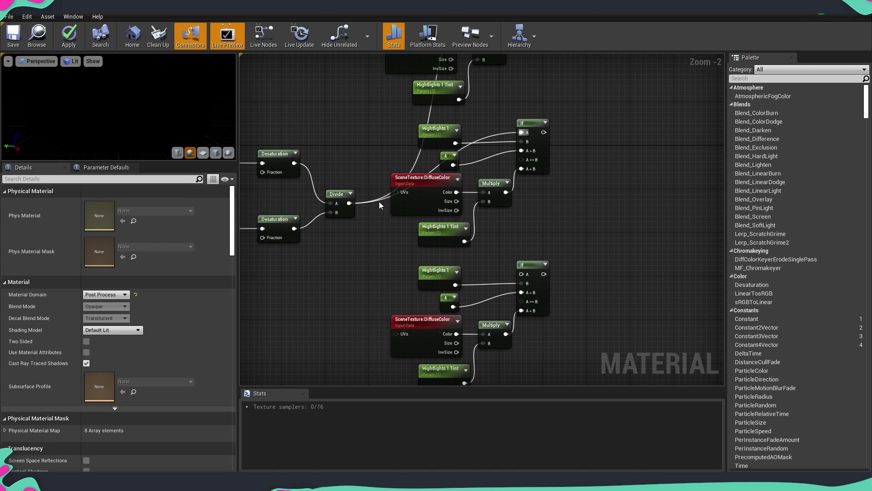
{"action": "left_click_drag", "start_coordinate": [349, 203], "coordinate": [521, 274]}
{"action": "right_click_drag", "start_coordinate": [522, 276], "coordinate": [518, 203]}
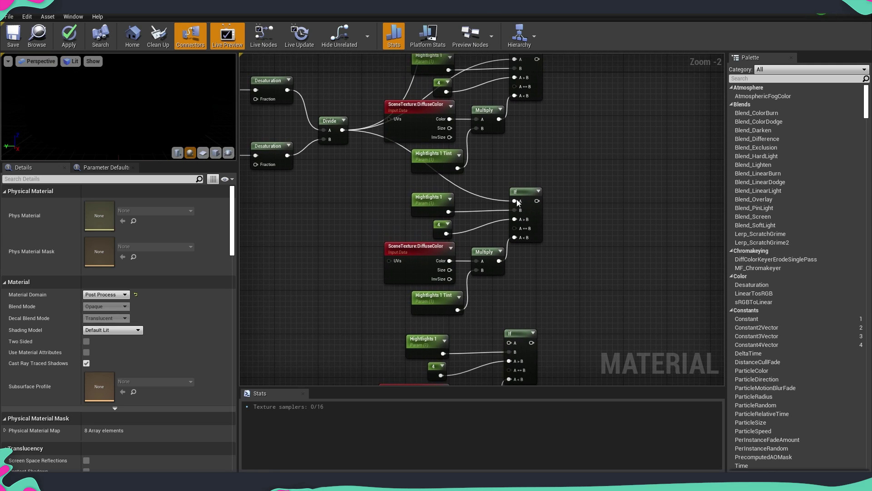
{"action": "left_click_drag", "start_coordinate": [345, 136], "coordinate": [509, 342]}
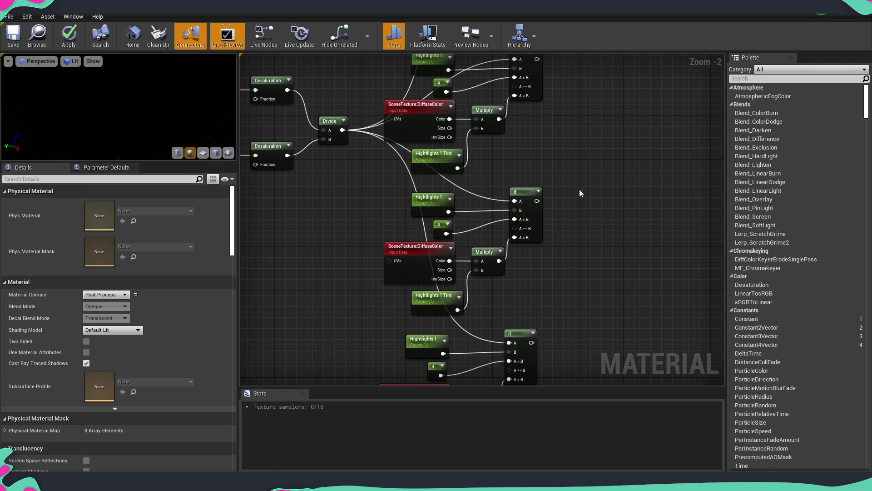
Connect the first If node's output to the second If node's A > B input and delete the second group's constant 4.
{"action": "right_click_drag", "start_coordinate": [585, 177], "coordinate": [576, 323]}
{"action": "right_click_drag", "start_coordinate": [526, 115], "coordinate": [525, 123]}
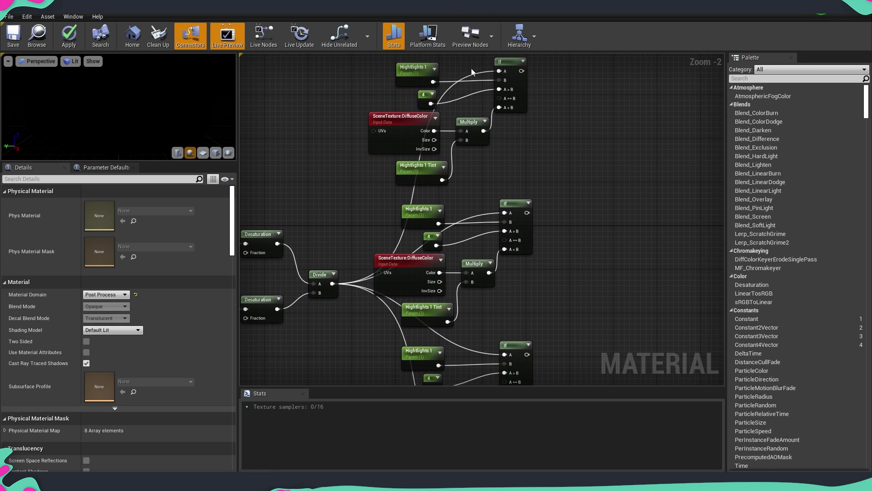
{"action": "left_click_drag", "start_coordinate": [366, 72], "coordinate": [518, 203]}
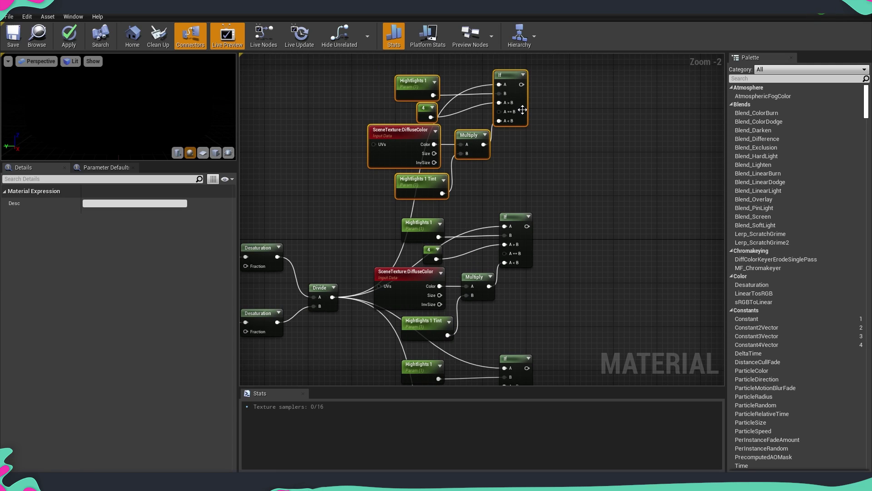
{"action": "left_click_drag", "start_coordinate": [522, 85], "coordinate": [509, 249]}
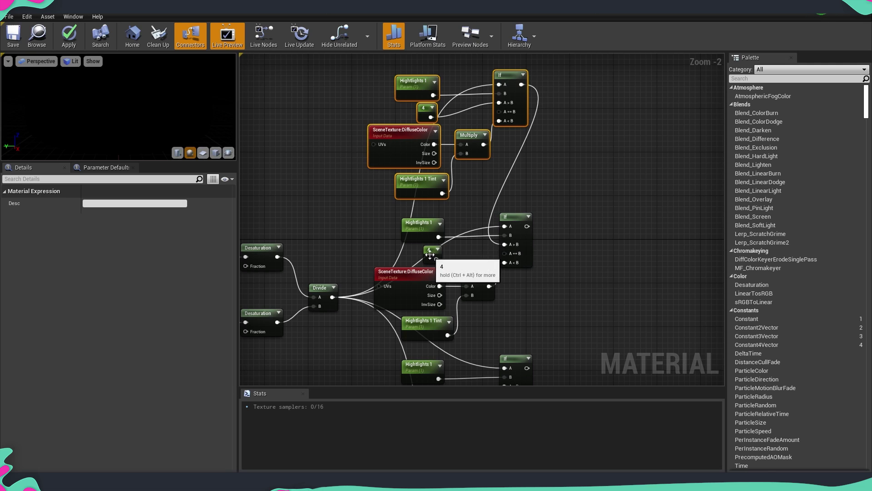
{"action": "left_click", "coordinate": [514, 200]}
Chain the second and third If outputs into the A > B input of the If node below each, deleting the constants they replace.
{"action": "right_click_drag", "start_coordinate": [521, 291], "coordinate": [505, 194]}
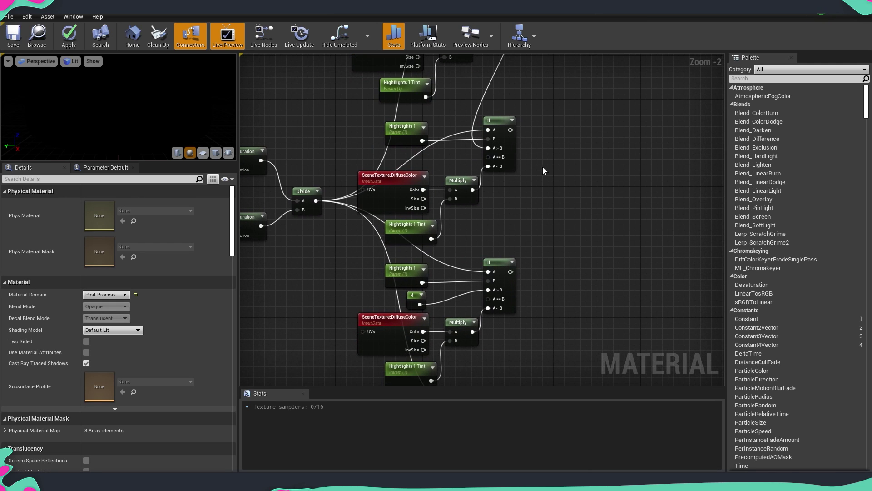
{"action": "left_click_drag", "start_coordinate": [510, 130], "coordinate": [490, 293]}
{"action": "right_click_drag", "start_coordinate": [548, 323], "coordinate": [558, 186]}
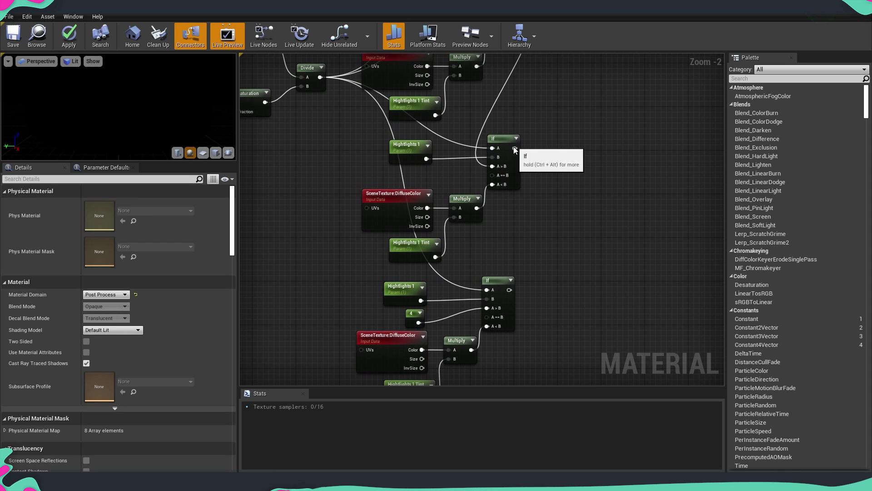
{"action": "left_click_drag", "start_coordinate": [515, 148], "coordinate": [487, 308]}
{"action": "left_click", "coordinate": [414, 314]}
{"action": "key", "text": "Delete"}
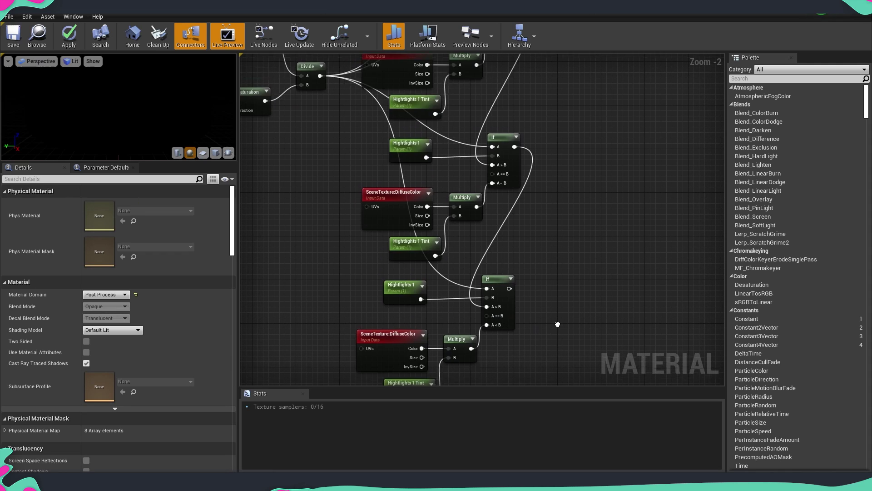
Connect the last If node's output to the material's Emissive Color input and apply the material.
{"action": "right_click_drag", "start_coordinate": [519, 299], "coordinate": [524, 153]}
{"action": "right_click_drag", "start_coordinate": [585, 140], "coordinate": [444, 276]}
{"action": "scroll", "coordinate": [460, 242], "scroll_direction": "down", "scroll_amount": 3}
{"action": "scroll", "coordinate": [444, 279], "scroll_direction": "up", "scroll_amount": 2}
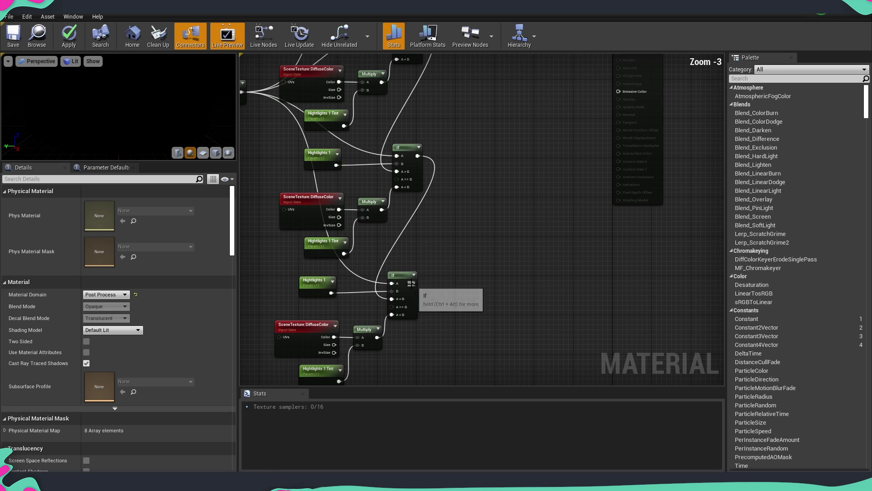
{"action": "left_click_drag", "start_coordinate": [413, 283], "coordinate": [623, 92]}
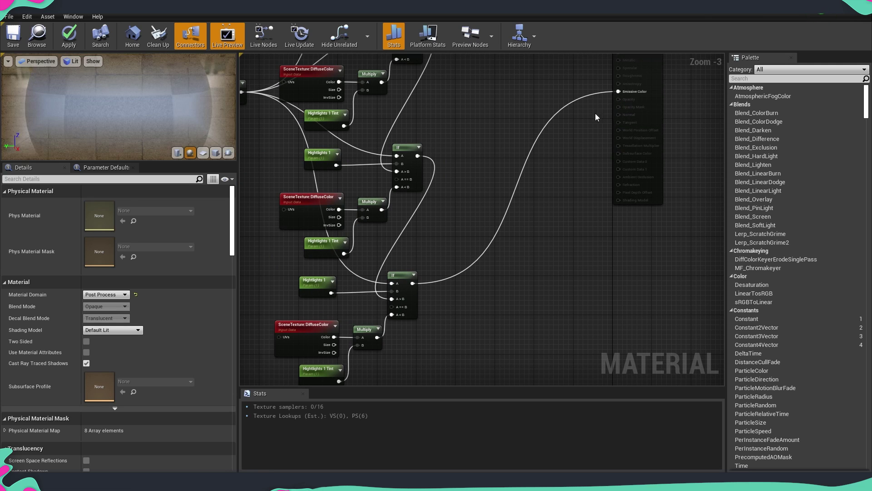
{"action": "right_click_drag", "start_coordinate": [504, 128], "coordinate": [547, 184]}
{"action": "left_click", "coordinate": [68, 36]}
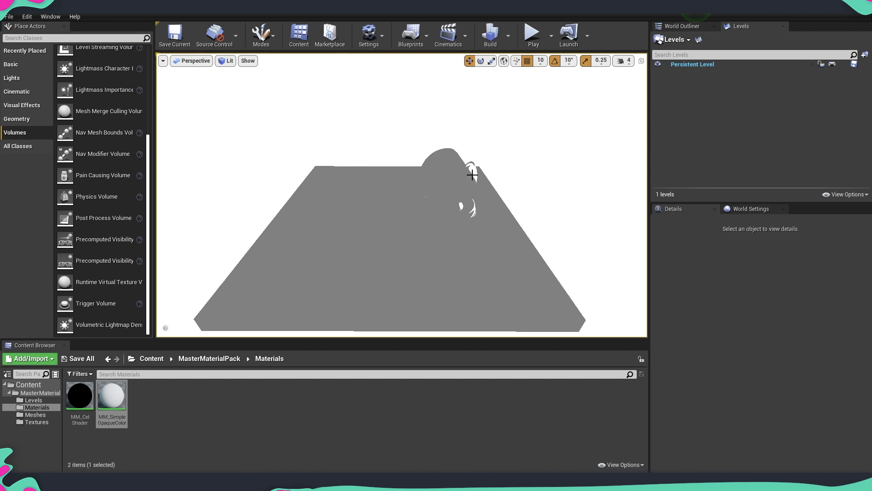
Examine the cel shader's effect in the level viewport and the node graph of the MM_SimpleOpaqueColor material.
{"action": "right_click_drag", "start_coordinate": [472, 175], "coordinate": [536, 179]}
{"action": "right_click_drag", "start_coordinate": [443, 173], "coordinate": [426, 188]}
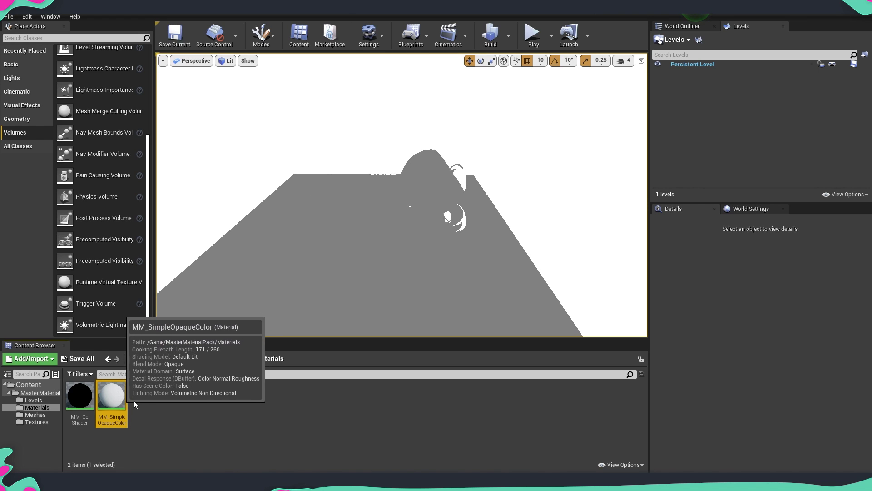
{"action": "double_click", "coordinate": [114, 393]}
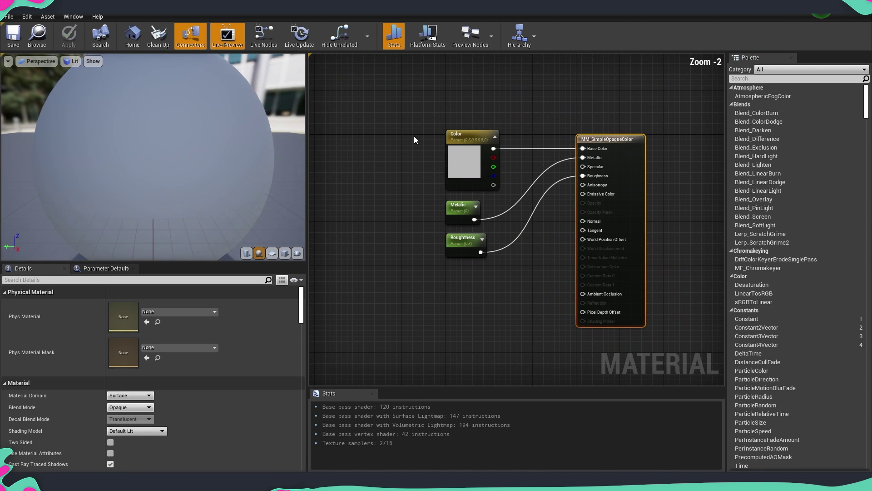
{"action": "left_click_drag", "start_coordinate": [412, 120], "coordinate": [512, 302]}
{"action": "left_click", "coordinate": [510, 307]}
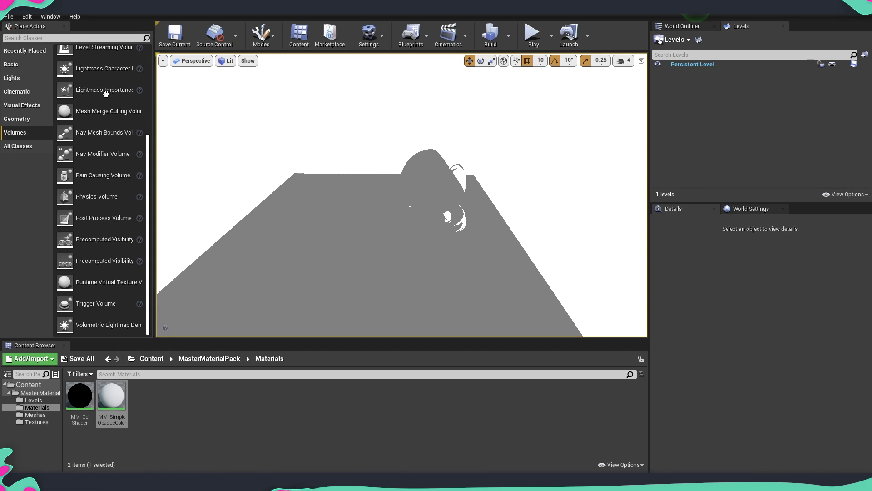
Create a material instance of MM_SimpleOpaqueColor named MI_Color1 and assign it to the character mesh in the level.
{"action": "right_click", "coordinate": [112, 397]}
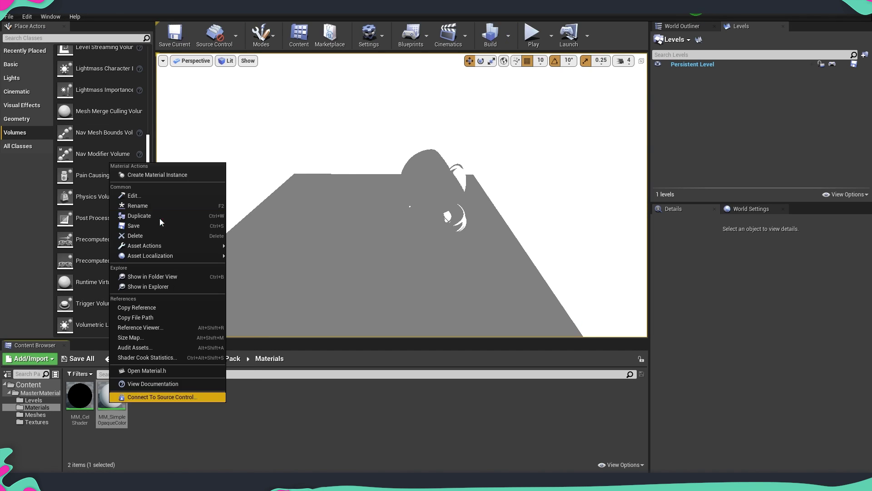
{"action": "left_click", "coordinate": [155, 176]}
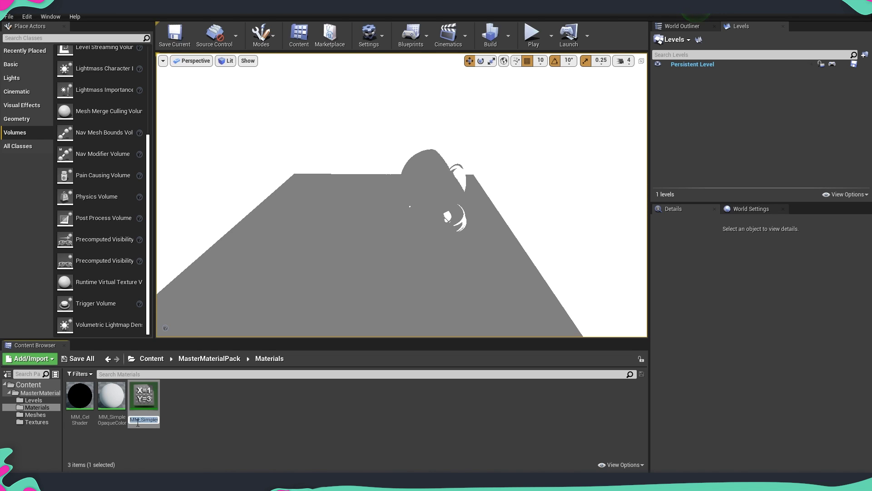
{"action": "type", "text": "MI_Color1"}
{"action": "key", "text": "Return"}
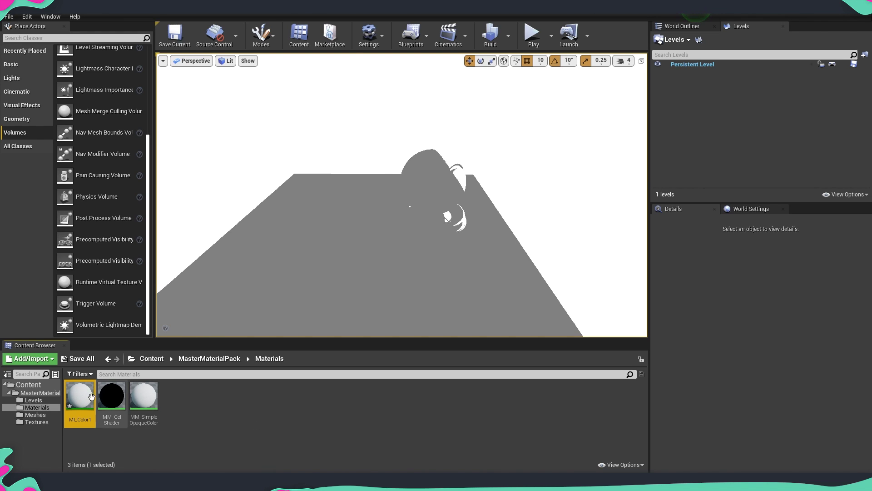
{"action": "left_click_drag", "start_coordinate": [78, 399], "coordinate": [450, 200]}
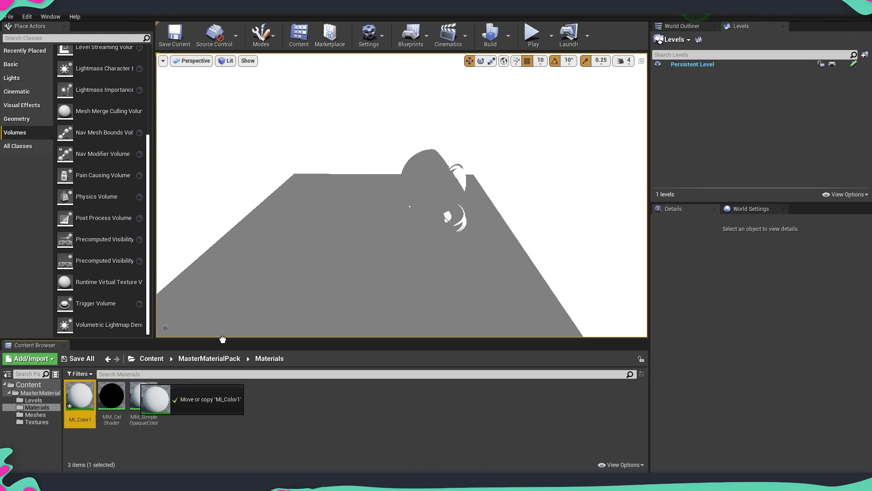
Duplicate MI_Color1 as MI_Color2 and override its Color parameter with a blue, sRGB hex 7F95E200.
{"action": "right_click", "coordinate": [75, 396]}
{"action": "left_click", "coordinate": [98, 210]}
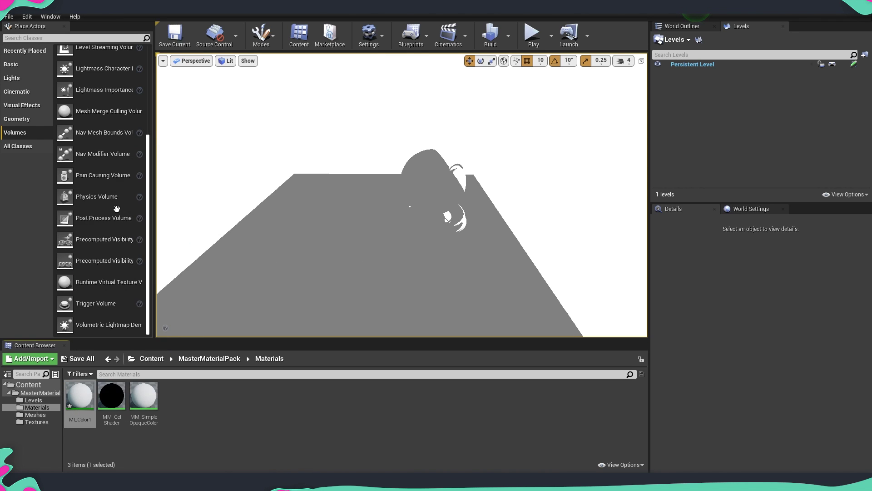
{"action": "left_click", "coordinate": [116, 403]}
{"action": "double_click", "coordinate": [118, 406]}
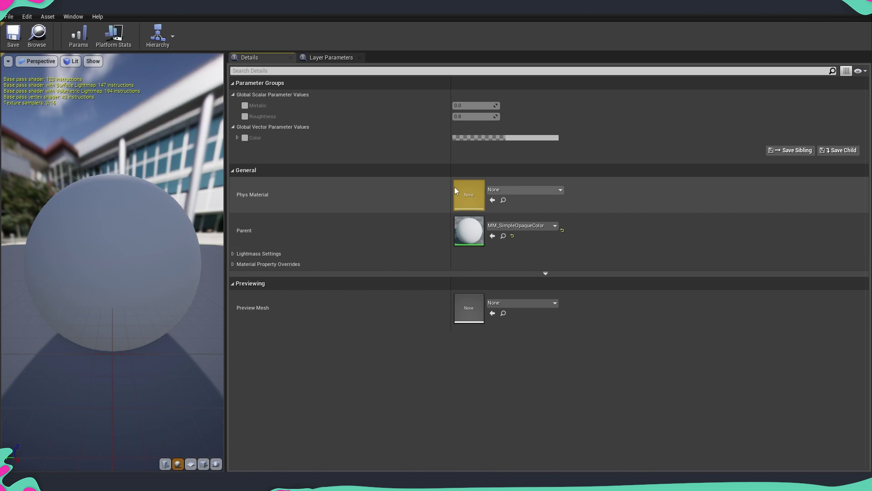
{"action": "left_click", "coordinate": [509, 138]}
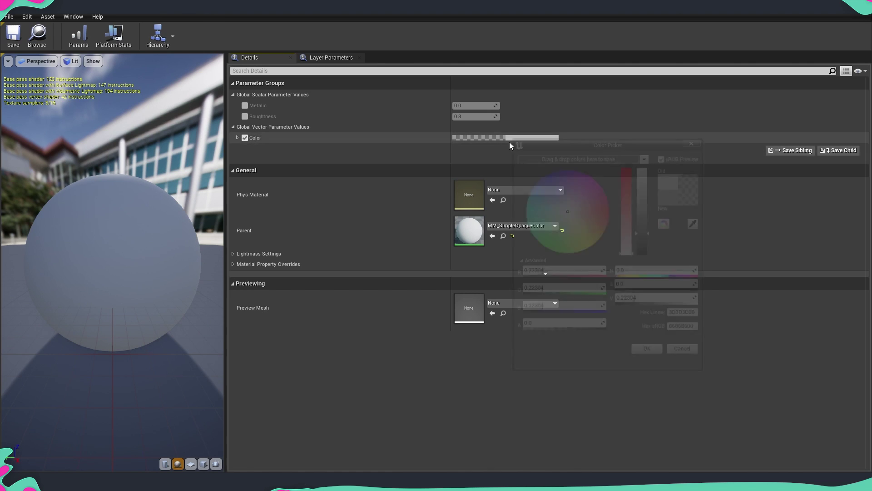
{"action": "left_click", "coordinate": [550, 190]}
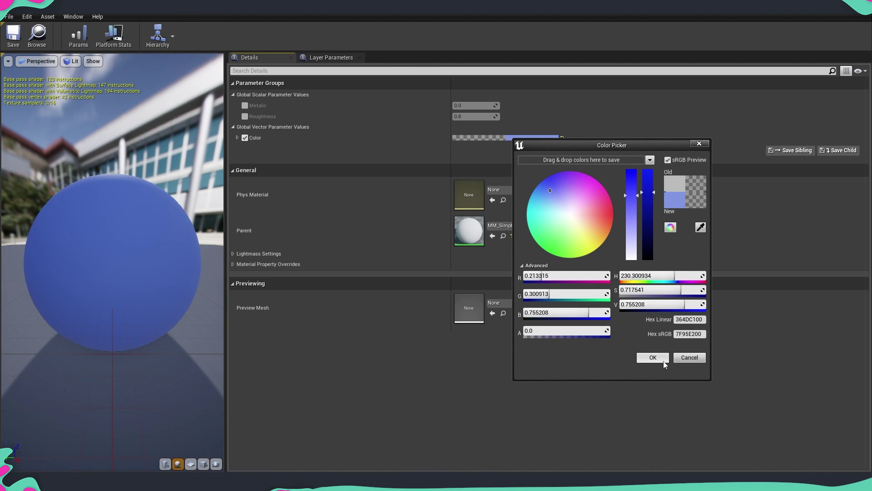
{"action": "left_click", "coordinate": [662, 360]}
Return to the level and assign MI_Color2 to the character mesh.
{"action": "left_click", "coordinate": [276, 16]}
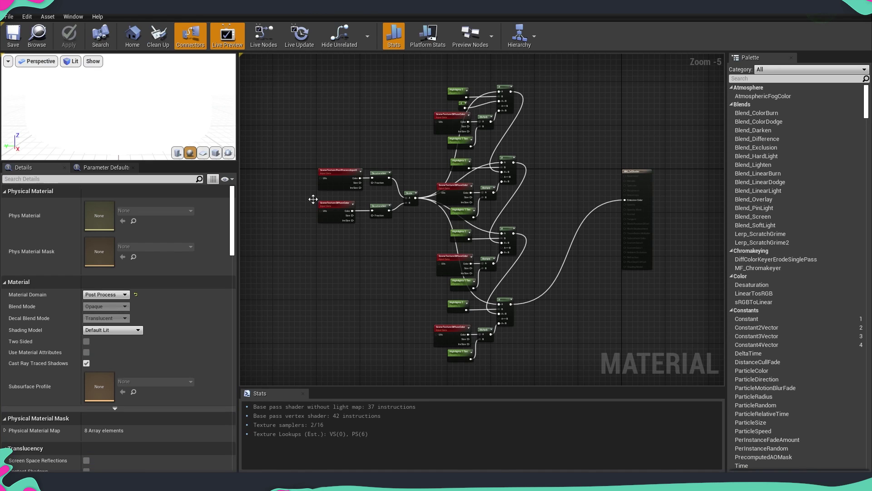
{"action": "left_click", "coordinate": [189, 14]}
{"action": "left_click_drag", "start_coordinate": [112, 395], "coordinate": [436, 193]}
{"action": "mouse_move", "coordinate": [436, 192]}
{"action": "right_mouse_down"}
{"action": "mouse_move", "coordinate": [459, 193]}
{"action": "mouse_move", "coordinate": [391, 193]}
{"action": "mouse_move", "coordinate": [450, 193]}
{"action": "mouse_move", "coordinate": [436, 193]}
{"action": "right_mouse_up"}
Duplicate MI_Color2 as MI_Color3 and set its Color parameter to a brighter red, sRGB hex F6765000.
{"action": "right_click", "coordinate": [112, 395]}
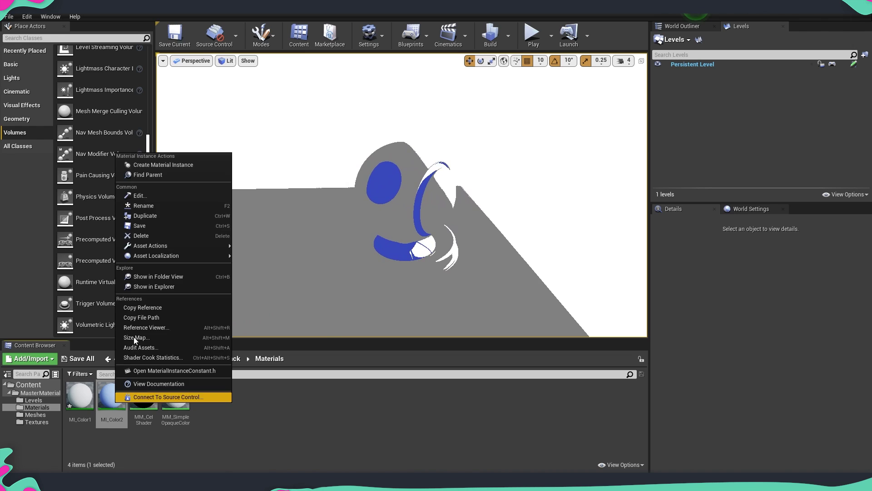
{"action": "left_click", "coordinate": [163, 215]}
{"action": "double_click", "coordinate": [152, 396]}
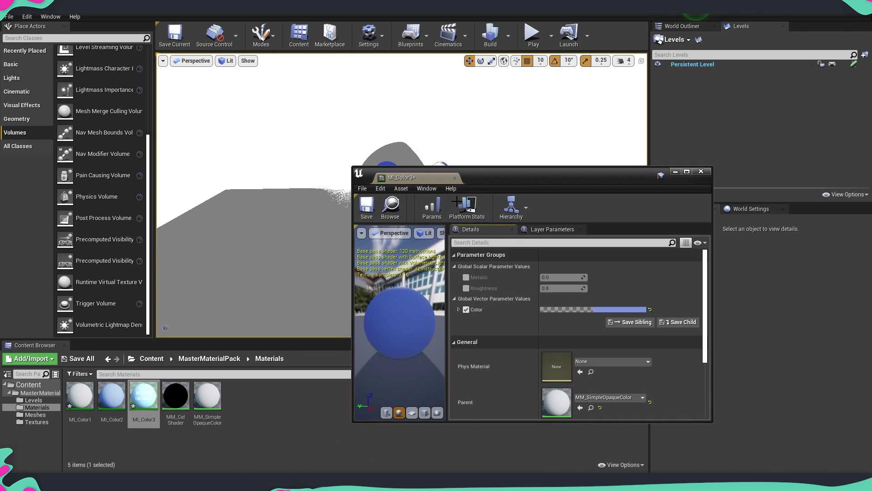
{"action": "left_click", "coordinate": [622, 309]}
{"action": "left_click", "coordinate": [721, 311]}
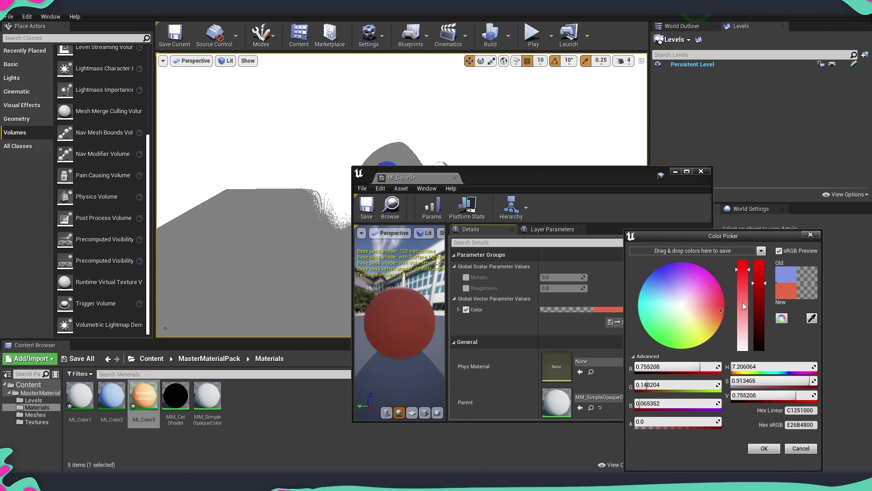
{"action": "left_click", "coordinate": [759, 268]}
{"action": "left_click", "coordinate": [768, 452]}
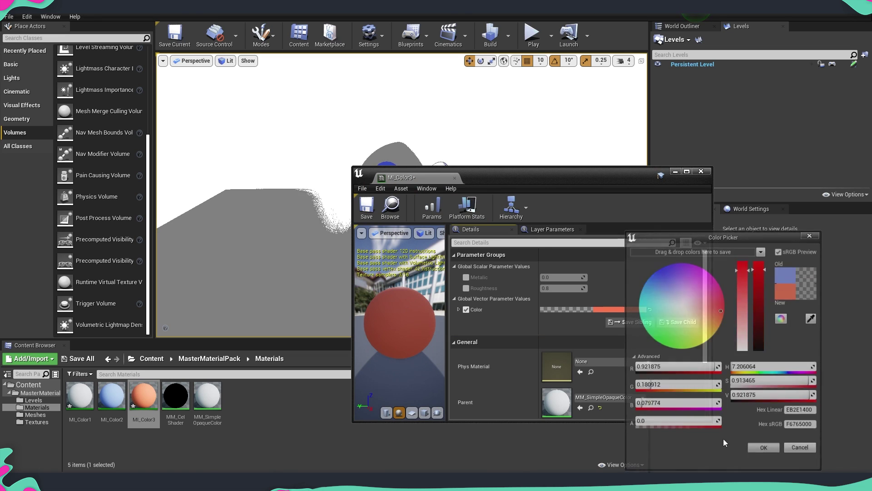
Assign MI_Color3 to the character's body in the level and close the instance editor.
{"action": "left_click_drag", "start_coordinate": [143, 395], "coordinate": [460, 162]}
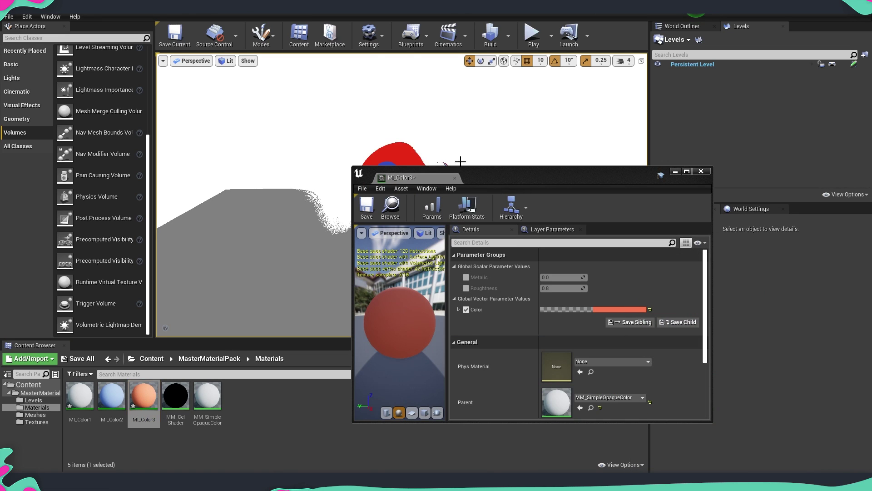
{"action": "left_click", "coordinate": [700, 172]}
{"action": "mouse_move", "coordinate": [538, 210]}
{"action": "left_mouse_down", "text": "alt"}
{"action": "mouse_move", "coordinate": [590, 210]}
{"action": "mouse_move", "coordinate": [537, 210]}
{"action": "left_mouse_up", "text": "alt"}
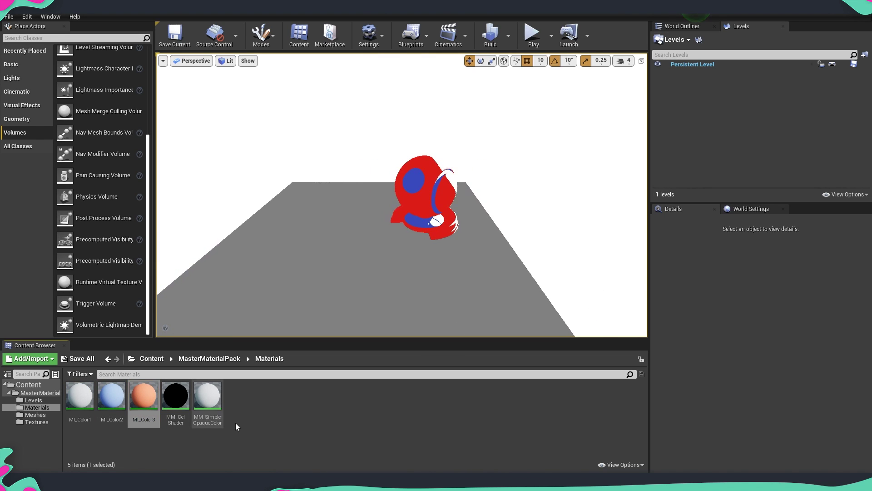
Create a material instance of MM_CelShader named MI_CalShader_01.
{"action": "right_click", "coordinate": [176, 399]}
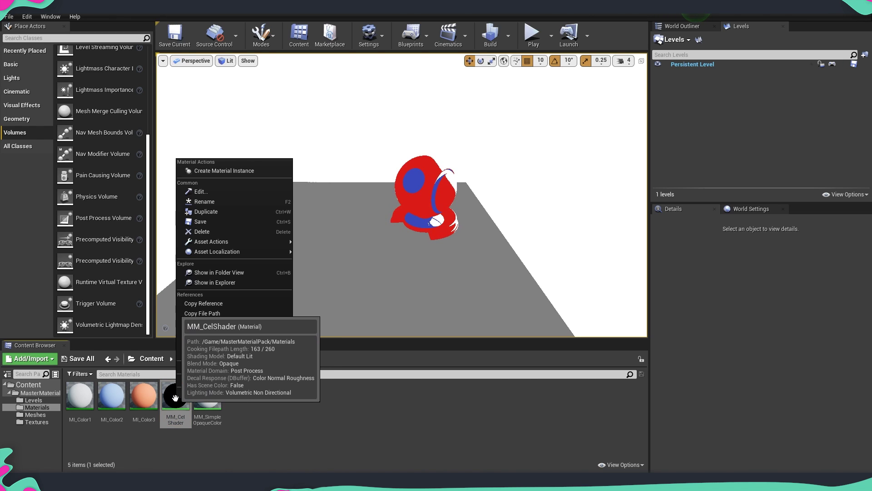
{"action": "left_click", "coordinate": [224, 171]}
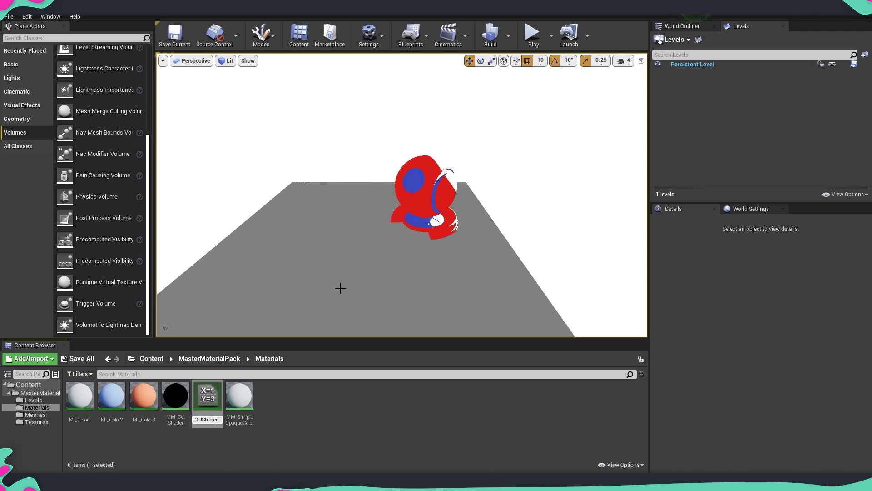
{"action": "type", "text": "01"}
{"action": "key", "text": "Return"}
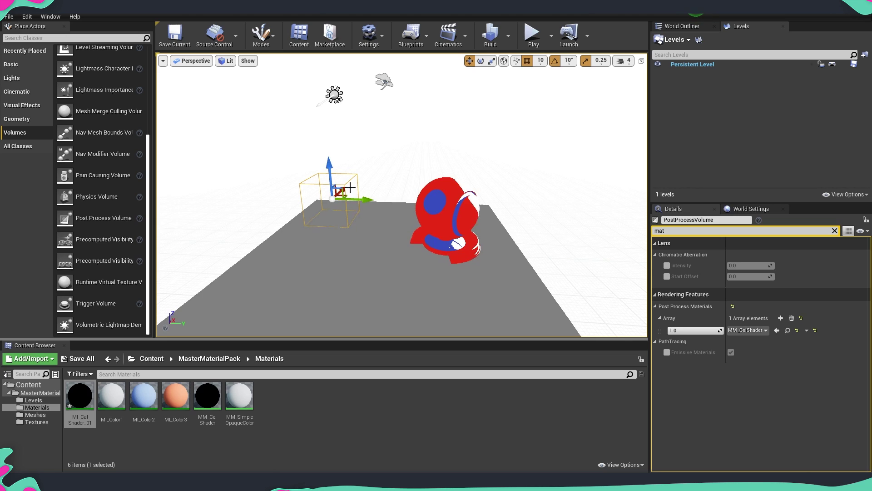
Assign MI_CalShader_01 to the PostProcessVolume's Post Process Materials array and open the instance in a window beside the character.
{"action": "left_click", "coordinate": [79, 395]}
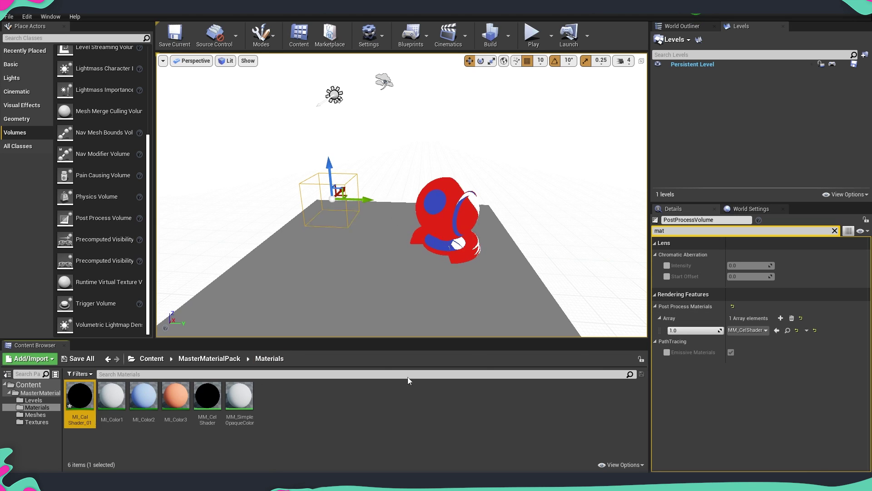
{"action": "left_click", "coordinate": [777, 330]}
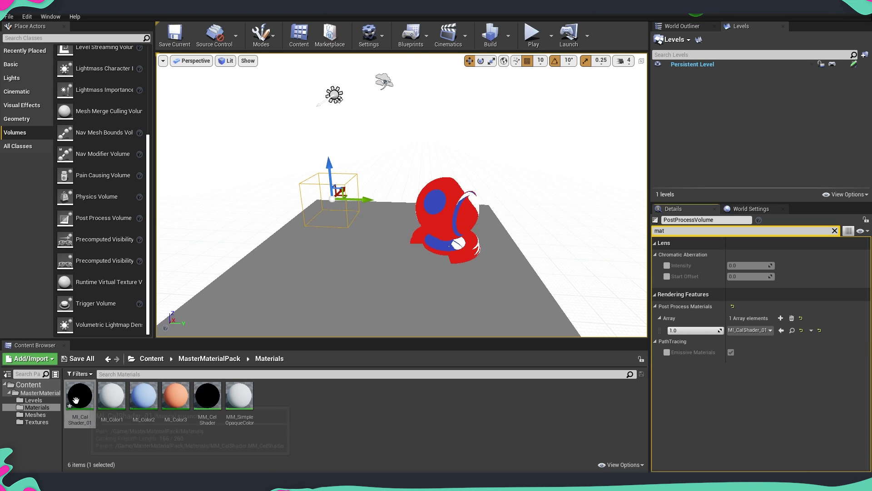
{"action": "double_click", "coordinate": [76, 400]}
{"action": "left_click_drag", "start_coordinate": [571, 182], "coordinate": [742, 136]}
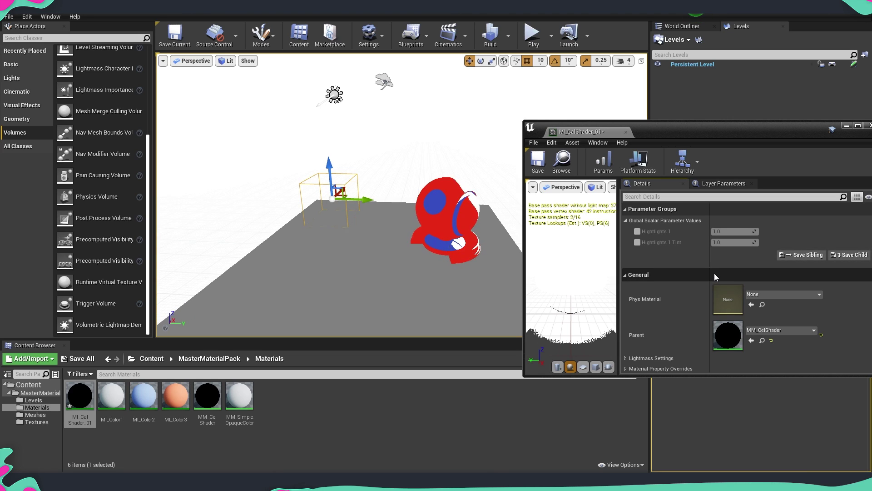
{"action": "left_click_drag", "start_coordinate": [702, 121], "coordinate": [683, 78]}
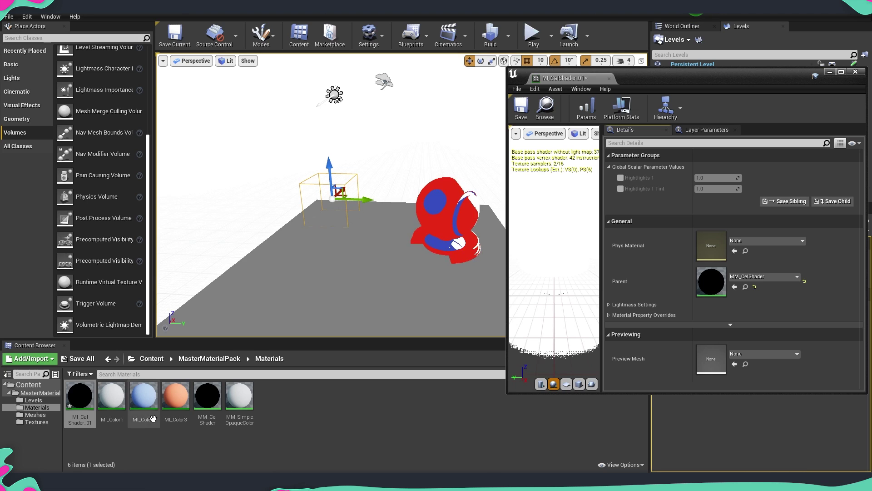
Open the MM_CelShader graph and rename the second group's tint parameter to Hightlights 2 Tint.
{"action": "double_click", "coordinate": [207, 396]}
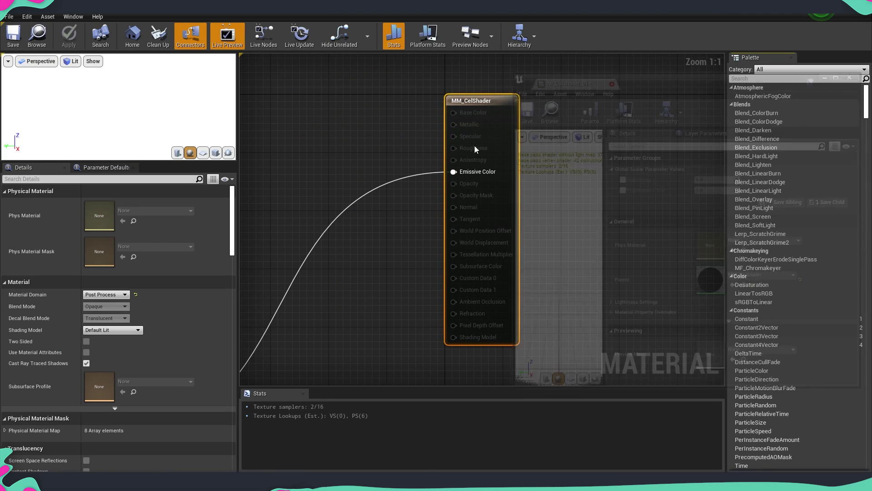
{"action": "scroll", "coordinate": [474, 149], "scroll_direction": "down", "scroll_amount": 2}
{"action": "right_click_drag", "start_coordinate": [284, 209], "coordinate": [476, 191]}
{"action": "right_click_drag", "start_coordinate": [388, 153], "coordinate": [519, 200]}
{"action": "right_click_drag", "start_coordinate": [483, 133], "coordinate": [486, 234]}
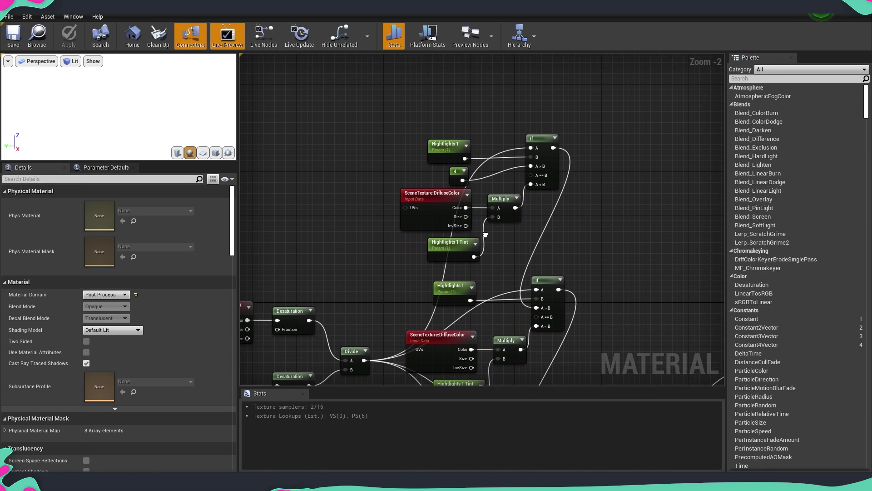
{"action": "scroll", "coordinate": [485, 235], "scroll_direction": "up", "scroll_amount": 2}
{"action": "left_click", "coordinate": [476, 245]}
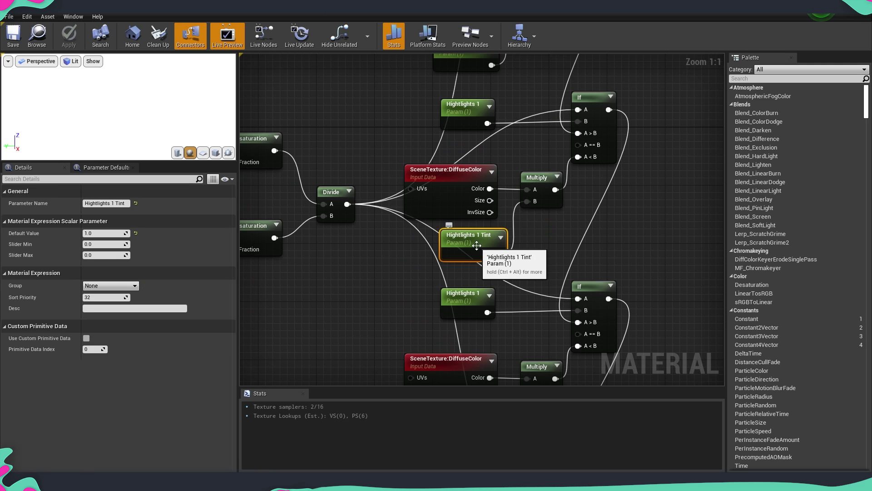
{"action": "double_click", "coordinate": [114, 203]}
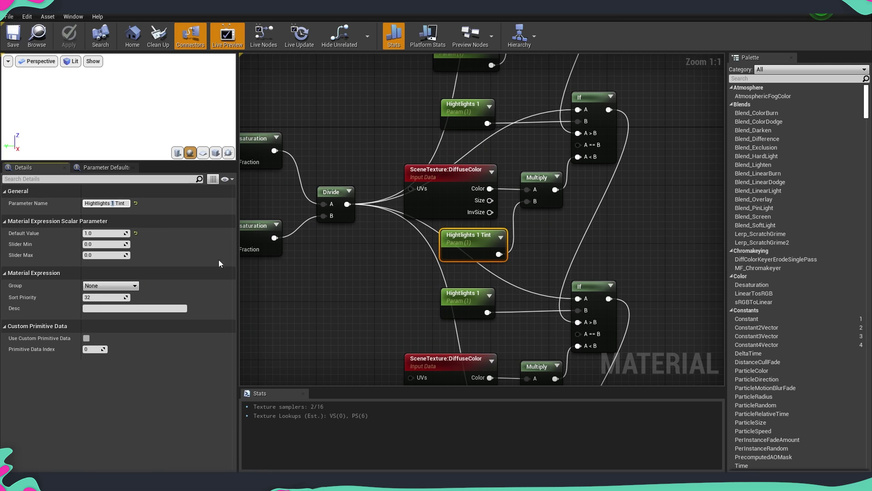
Rename the threshold parameters of the second and third If groups to Hightlights 2.
{"action": "left_click", "coordinate": [458, 300]}
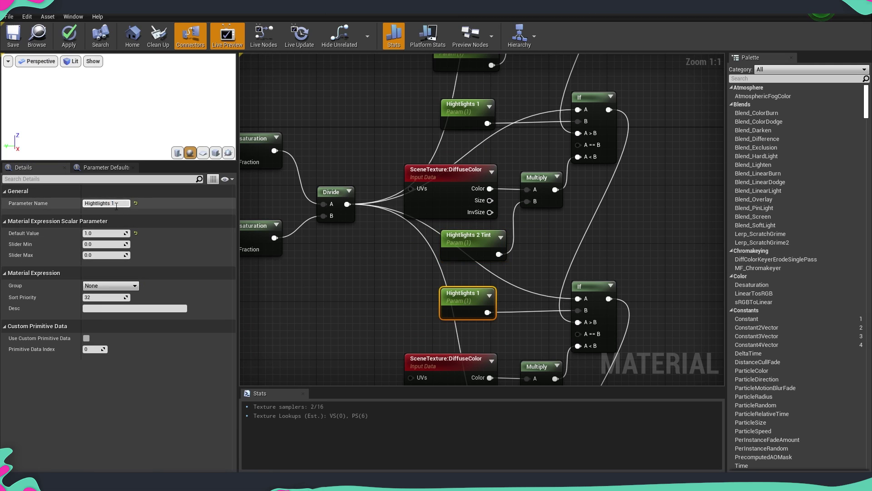
{"action": "type", "text": "2"}
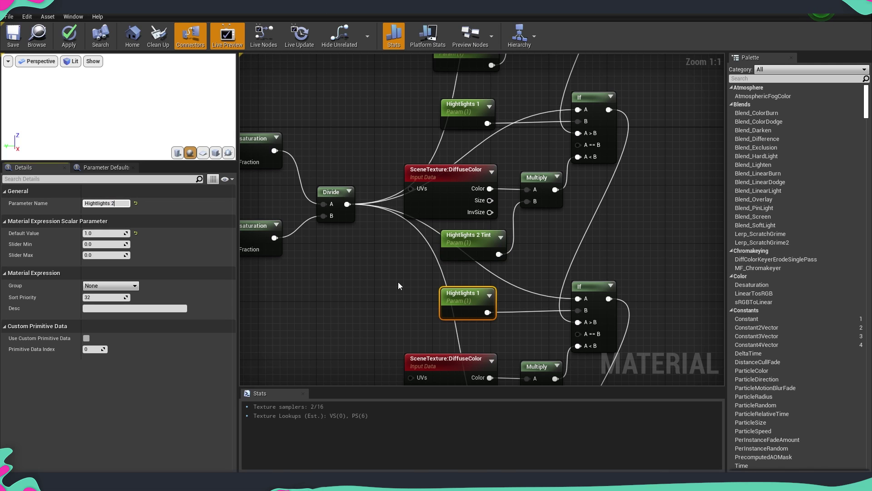
{"action": "right_click_drag", "start_coordinate": [399, 286], "coordinate": [372, 206]}
{"action": "left_click", "coordinate": [452, 300]}
{"action": "left_click", "coordinate": [115, 203]}
{"action": "key", "text": "BackSpace"}
{"action": "type", "text": "2"}
{"action": "left_click", "coordinate": [436, 326]}
{"action": "right_click_drag", "start_coordinate": [493, 351], "coordinate": [501, 252]}
Rename the third group's threshold and tint parameters to Hightlights 3 and Hightlights 3 Tint.
{"action": "left_click", "coordinate": [440, 296]}
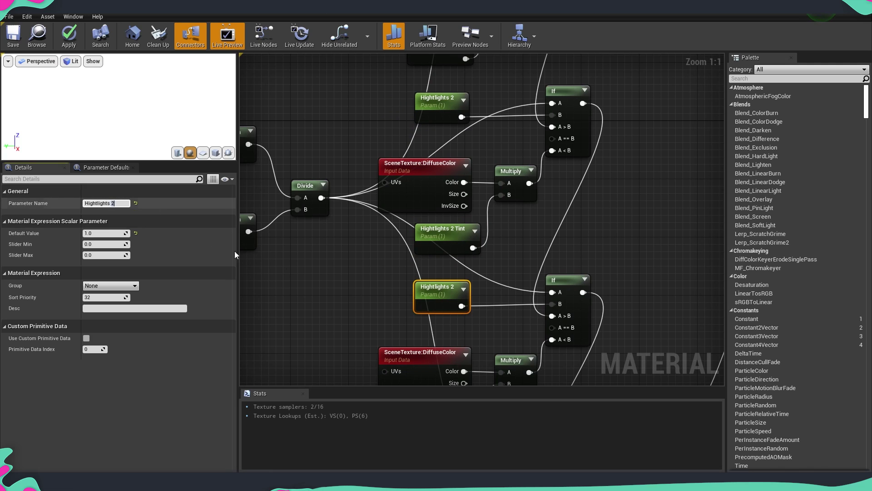
{"action": "type", "text": "3"}
{"action": "right_click_drag", "start_coordinate": [366, 309], "coordinate": [370, 183]}
{"action": "left_click", "coordinate": [430, 296]}
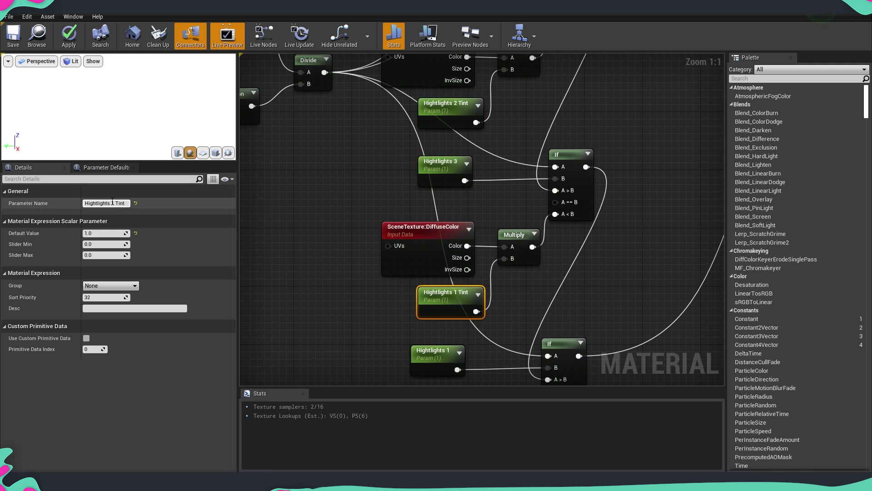
{"action": "left_click", "coordinate": [114, 203]}
{"action": "key", "text": "BackSpace"}
{"action": "type", "text": "3"}
{"action": "key", "text": "Return"}
Rename the fourth group's threshold and tint parameters to Hightlights 4 and Hightlights 4 Tint.
{"action": "right_click_drag", "start_coordinate": [376, 313], "coordinate": [376, 171]}
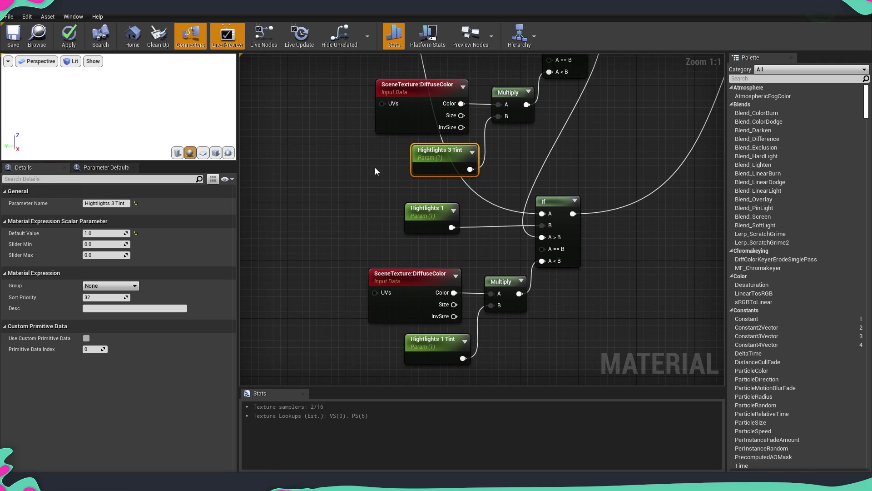
{"action": "left_click", "coordinate": [435, 220]}
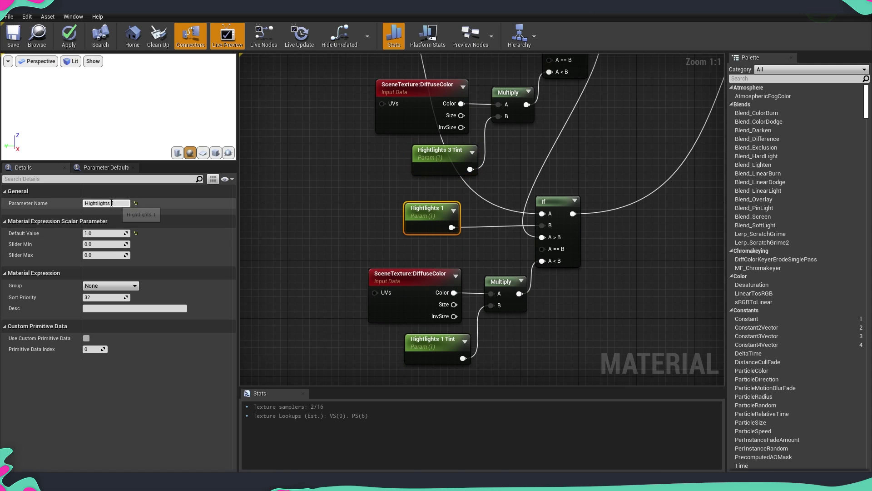
{"action": "key", "text": "BackSpace"}
{"action": "type", "text": "4"}
{"action": "key", "text": "Return"}
{"action": "right_click_drag", "start_coordinate": [317, 257], "coordinate": [309, 217]}
{"action": "left_click", "coordinate": [429, 313]}
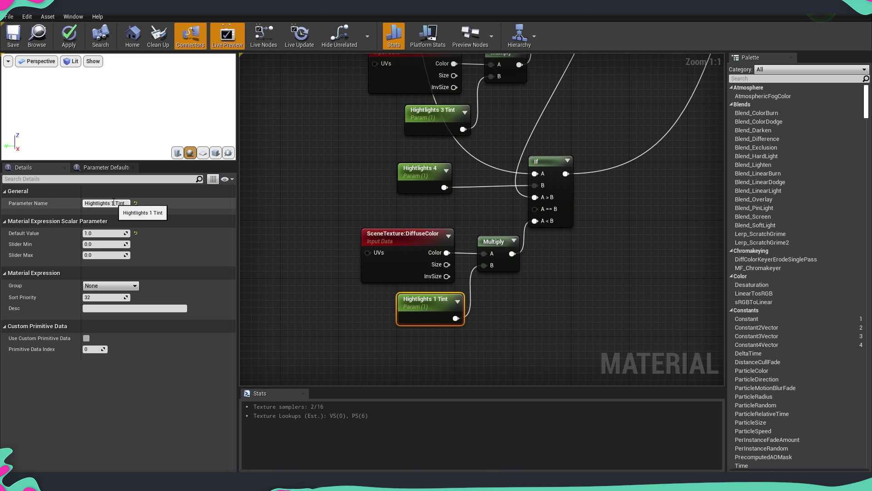
{"action": "left_click", "coordinate": [115, 202]}
{"action": "key", "text": "BackSpace"}
{"action": "type", "text": "4"}
{"action": "left_click", "coordinate": [350, 212]}
Apply the MM_CelShader parameter changes and reopen the MI_CalShader_01 instance from the level's content folder.
{"action": "right_click_drag", "start_coordinate": [367, 150], "coordinate": [357, 262]}
{"action": "scroll", "coordinate": [370, 260], "scroll_direction": "down", "scroll_amount": 2}
{"action": "left_click", "coordinate": [68, 36]}
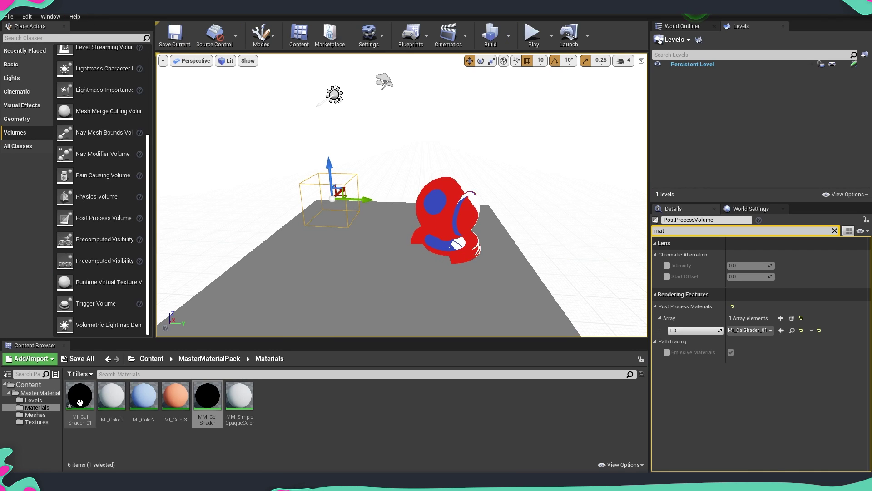
{"action": "double_click", "coordinate": [80, 399]}
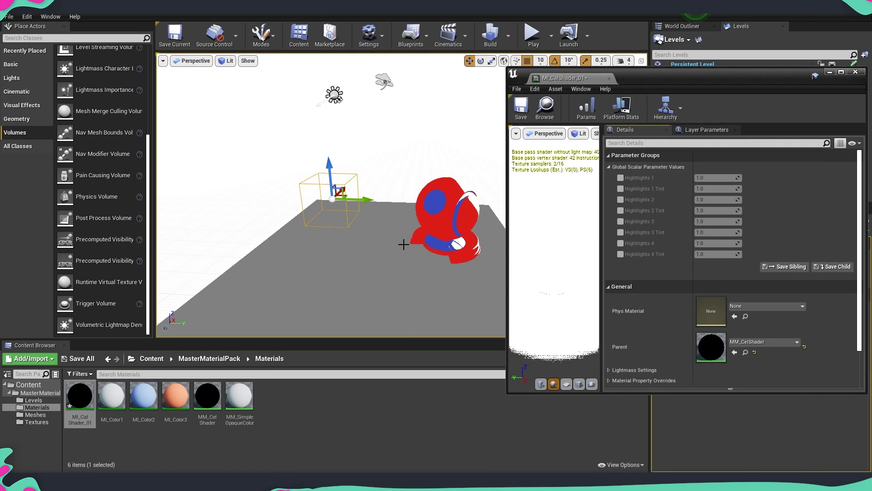
Enable all eight scalar overrides in MI_CalShader_01, from Hightlights 1 to Hightlights 4 and their tints.
{"action": "left_click", "coordinate": [620, 178]}
{"action": "left_click", "coordinate": [620, 188]}
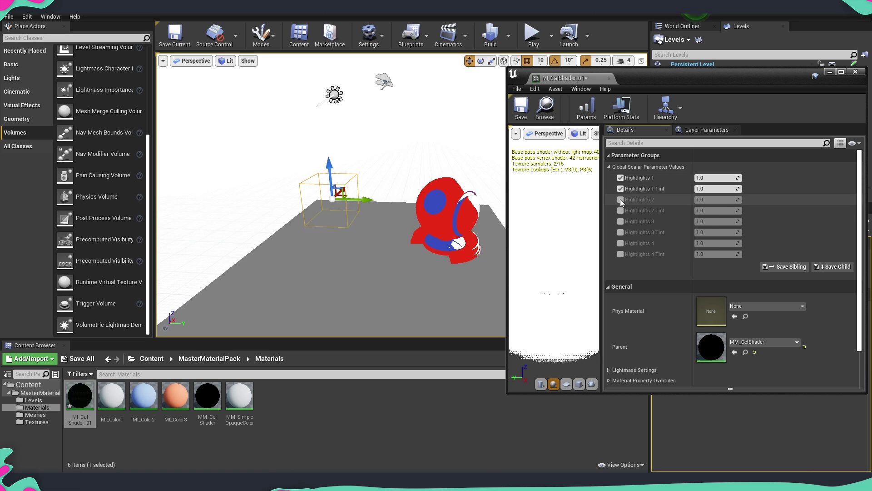
{"action": "left_click", "coordinate": [620, 200]}
{"action": "left_click", "coordinate": [621, 210]}
{"action": "left_click", "coordinate": [620, 221]}
{"action": "left_click", "coordinate": [621, 232]}
{"action": "left_click", "coordinate": [621, 243]}
{"action": "left_click", "coordinate": [621, 254]}
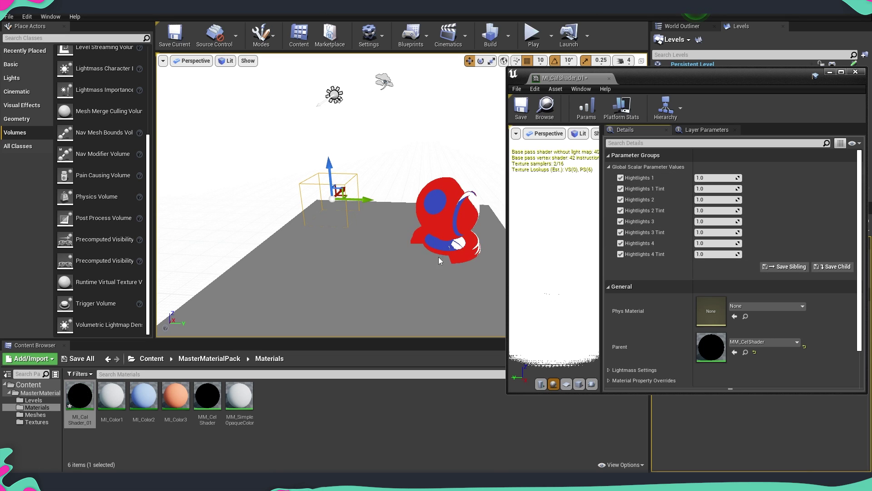
Reset Hightlights 1 and set Hightlights 2 to about 0.81, its tint 1.85, Hightlights 3 to 0.24, its tint -0.42, and Hightlights 4 to 0.46.
{"action": "right_click_drag", "start_coordinate": [318, 227], "coordinate": [354, 223]}
{"action": "mouse_move", "coordinate": [444, 247]}
{"action": "right_mouse_down"}
{"action": "mouse_move", "coordinate": [409, 247]}
{"action": "mouse_move", "coordinate": [444, 247]}
{"action": "right_mouse_up"}
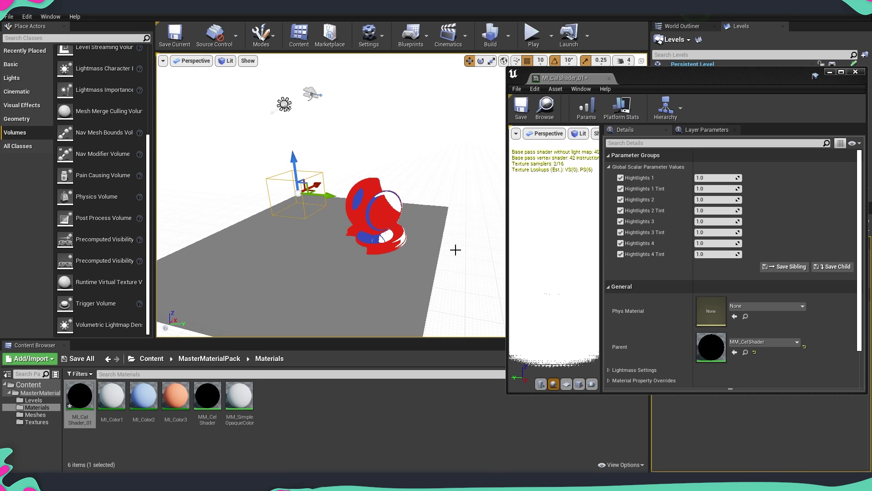
{"action": "key", "text": "w"}
{"action": "mouse_move", "coordinate": [398, 201]}
{"action": "right_mouse_down"}
{"action": "mouse_move", "coordinate": [381, 201]}
{"action": "mouse_move", "coordinate": [405, 201]}
{"action": "right_mouse_up"}
{"action": "mouse_move", "coordinate": [716, 199]}
{"action": "left_mouse_down"}
{"action": "mouse_move", "coordinate": [728, 178]}
{"action": "mouse_move", "coordinate": [714, 199]}
{"action": "mouse_move", "coordinate": [702, 199]}
{"action": "mouse_move", "coordinate": [716, 200]}
{"action": "left_mouse_up"}
{"action": "left_click", "coordinate": [747, 177]}
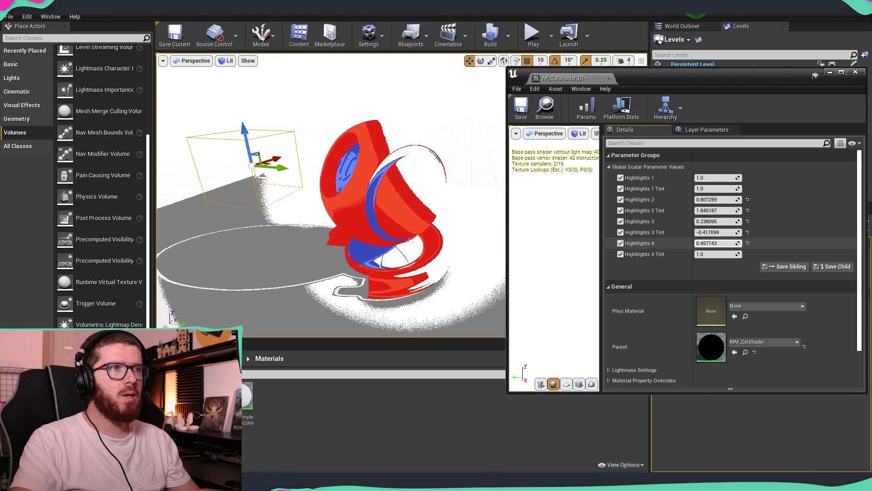
Lower Hightlights 4 Tint to about 0.53, judging the shadow on the character without the editor icons.
{"action": "left_click_drag", "start_coordinate": [711, 254], "coordinate": [708, 255]}
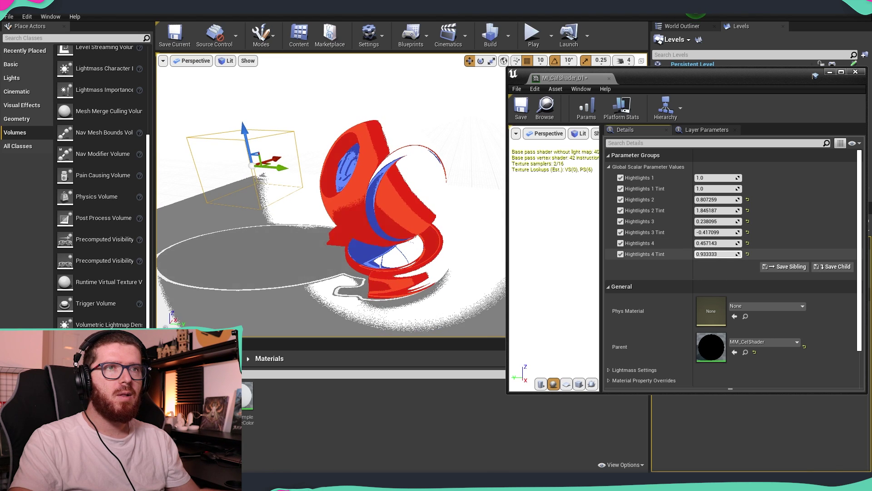
{"action": "right_click_drag", "start_coordinate": [433, 220], "coordinate": [432, 220]}
{"action": "key", "text": "g"}
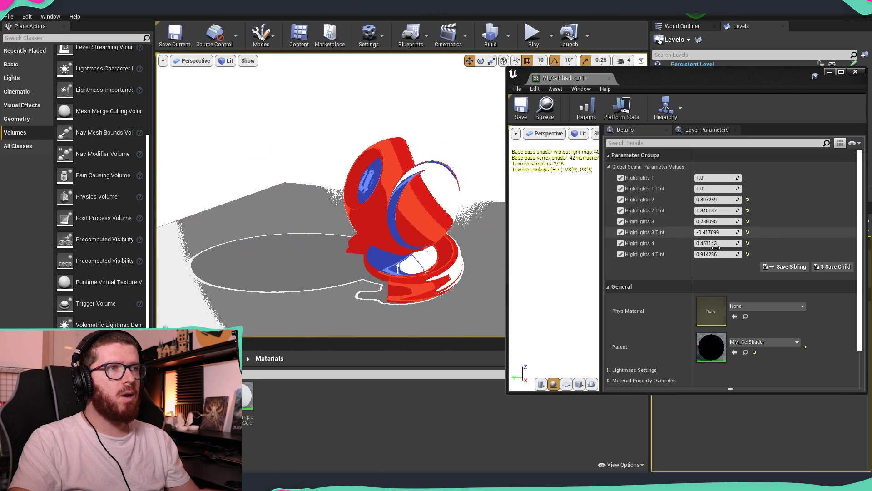
{"action": "left_click_drag", "start_coordinate": [721, 254], "coordinate": [718, 254]}
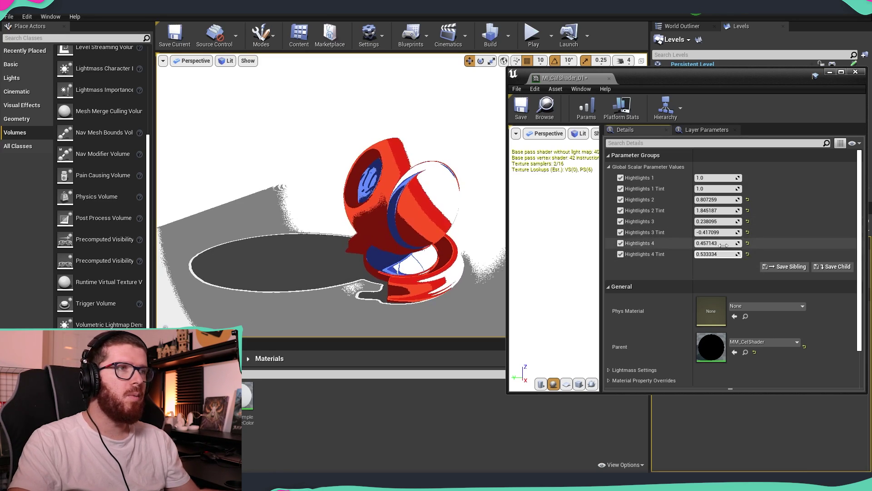
Set Hightlights 4 to about 0.45 and Hightlights 2 to about 0.72, checking the shading around the character.
{"action": "left_click_drag", "start_coordinate": [717, 243], "coordinate": [722, 243]}
{"action": "left_click_drag", "start_coordinate": [399, 227], "coordinate": [459, 227], "text": "alt"}
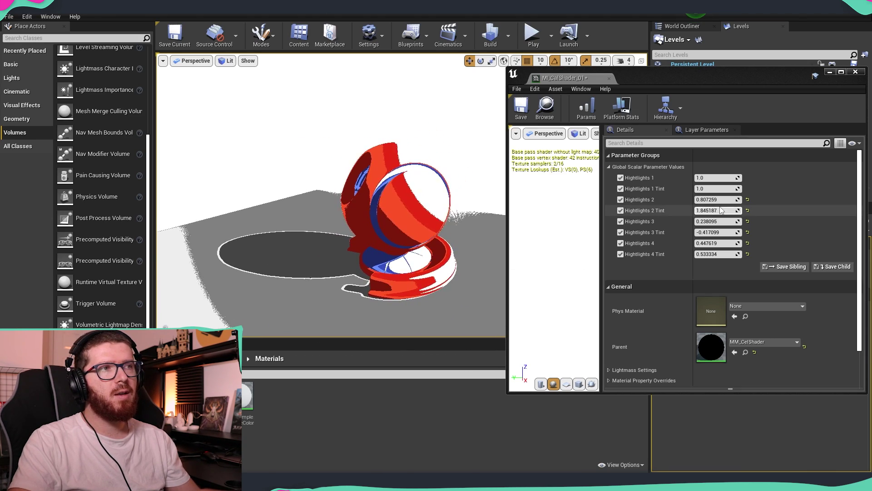
{"action": "left_click_drag", "start_coordinate": [720, 199], "coordinate": [714, 200]}
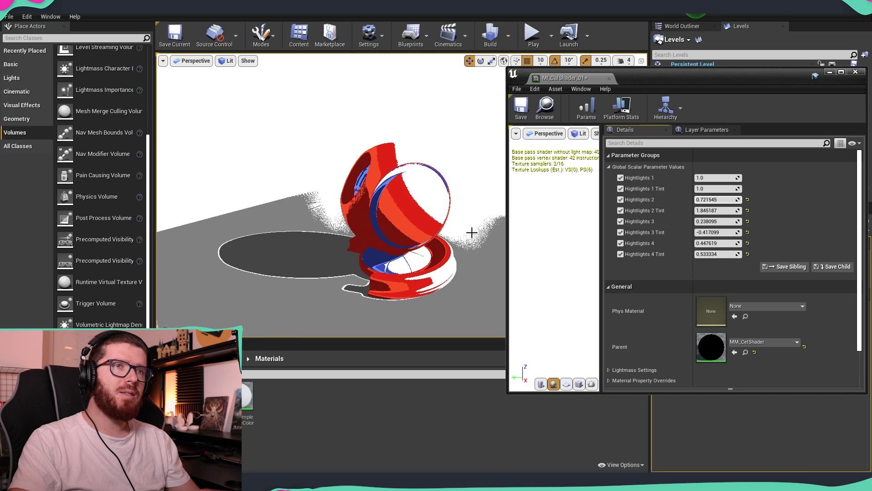
{"action": "left_click_drag", "start_coordinate": [471, 232], "coordinate": [450, 218], "text": "alt"}
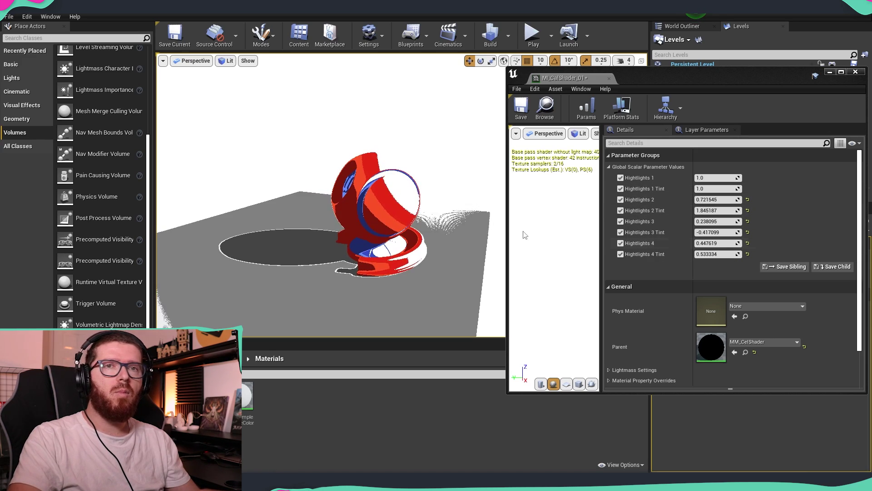
{"action": "left_click_drag", "start_coordinate": [383, 223], "coordinate": [439, 209], "text": "alt"}
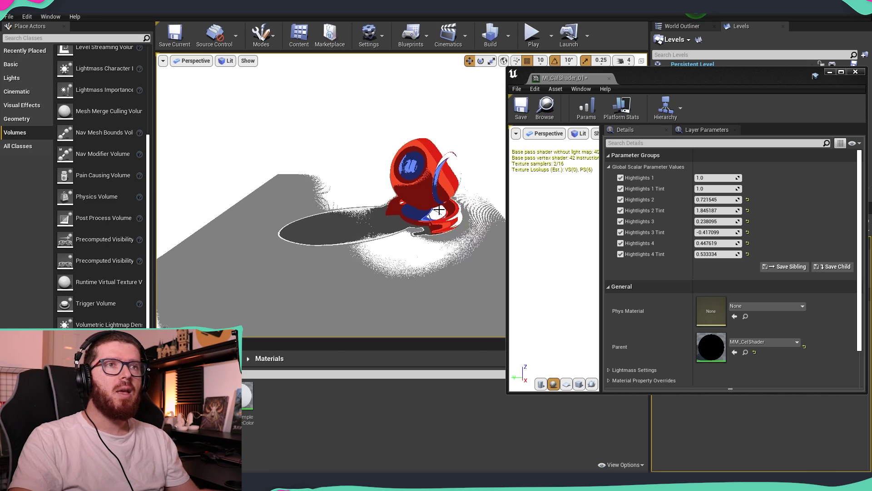
Close the MI_CalShader_01 editor and restore the level's editor icons with nothing selected.
{"action": "left_click", "coordinate": [609, 79]}
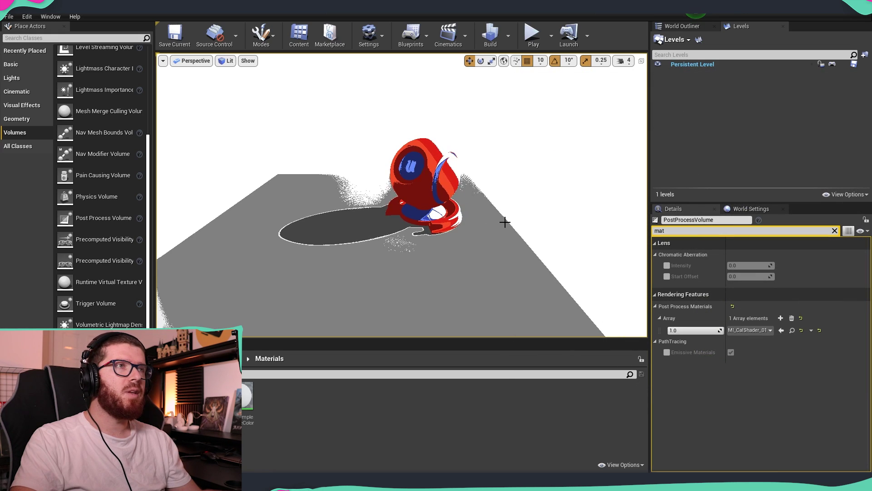
{"action": "right_click_drag", "start_coordinate": [536, 196], "coordinate": [533, 116]}
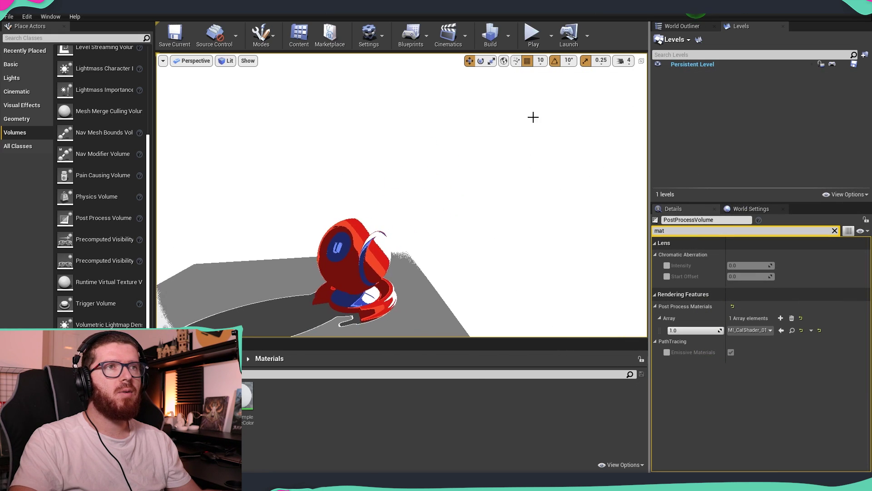
{"action": "key", "text": "g"}
{"action": "left_click", "coordinate": [219, 132]}
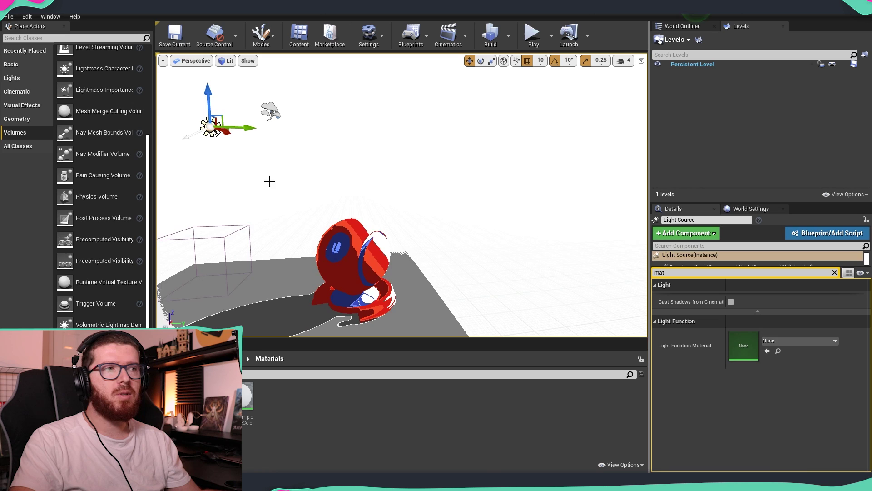
{"action": "left_click", "coordinate": [457, 209]}
{"action": "right_click_drag", "start_coordinate": [454, 210], "coordinate": [429, 231]}
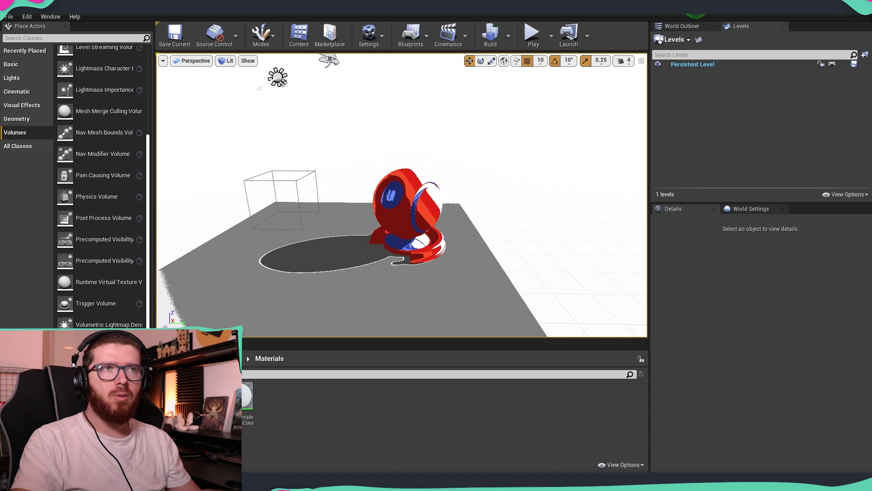
Place a point light on the floor in the character's shadow.
{"action": "right_click_drag", "start_coordinate": [350, 216], "coordinate": [336, 206]}
{"action": "left_click", "coordinate": [18, 78]}
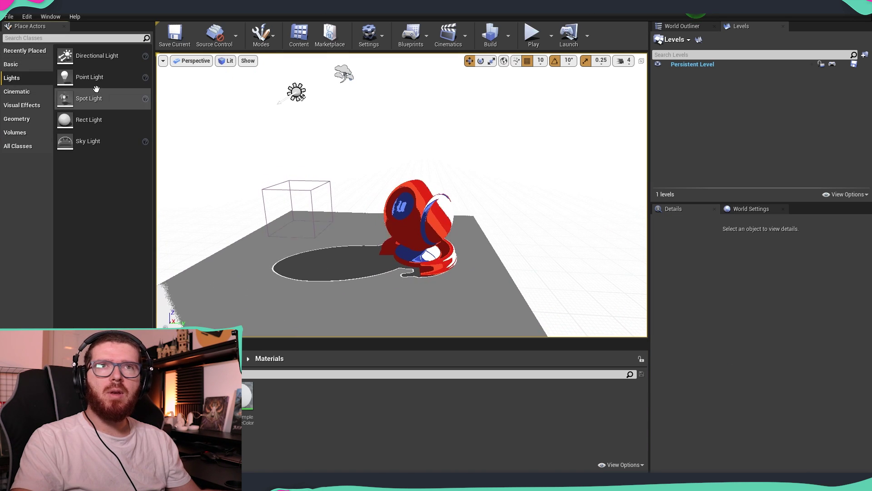
{"action": "left_click_drag", "start_coordinate": [80, 78], "coordinate": [281, 282]}
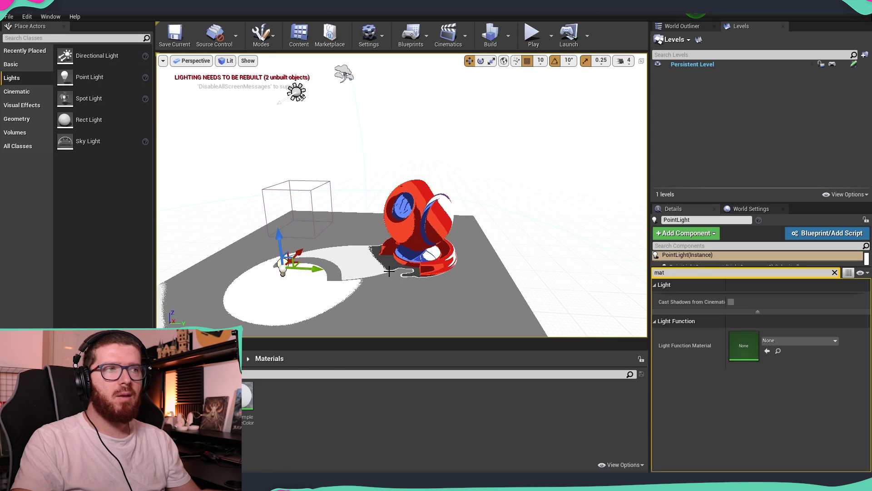
{"action": "right_click_drag", "start_coordinate": [281, 282], "coordinate": [218, 268]}
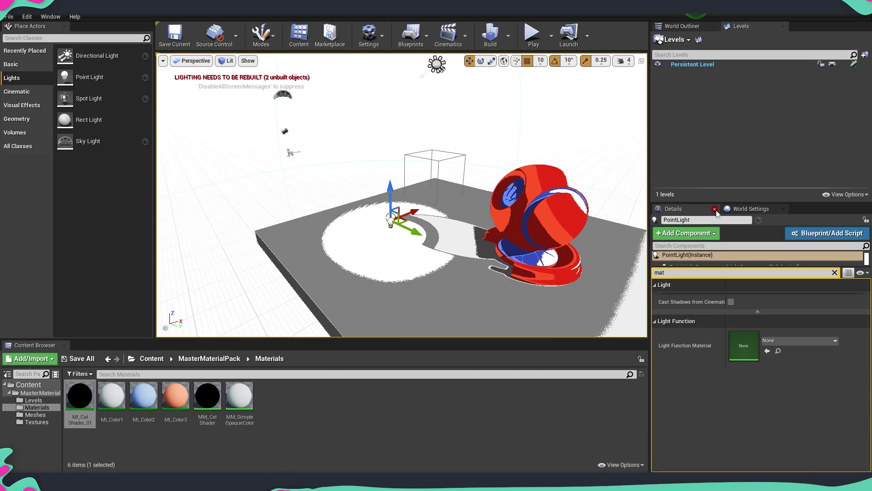
Clear the details filter and set the point light's color to magenta, hex sRGB FF00ECFF.
{"action": "left_click", "coordinate": [834, 272]}
{"action": "right_click_drag", "start_coordinate": [403, 240], "coordinate": [448, 239]}
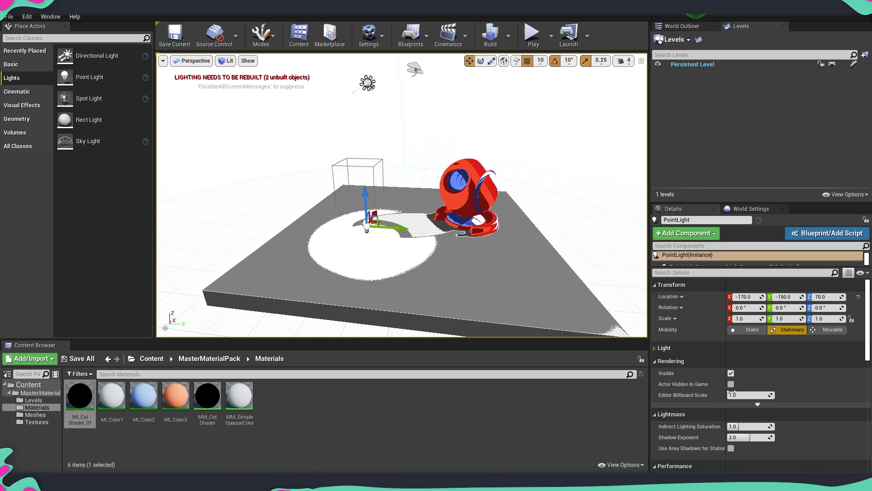
{"action": "scroll", "coordinate": [775, 388], "scroll_direction": "down", "scroll_amount": 3}
{"action": "left_click", "coordinate": [656, 291]}
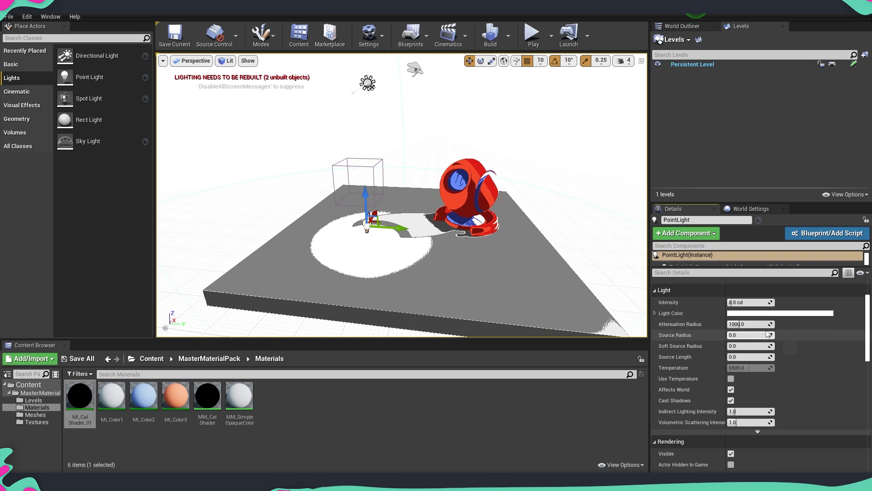
{"action": "left_click", "coordinate": [758, 313]}
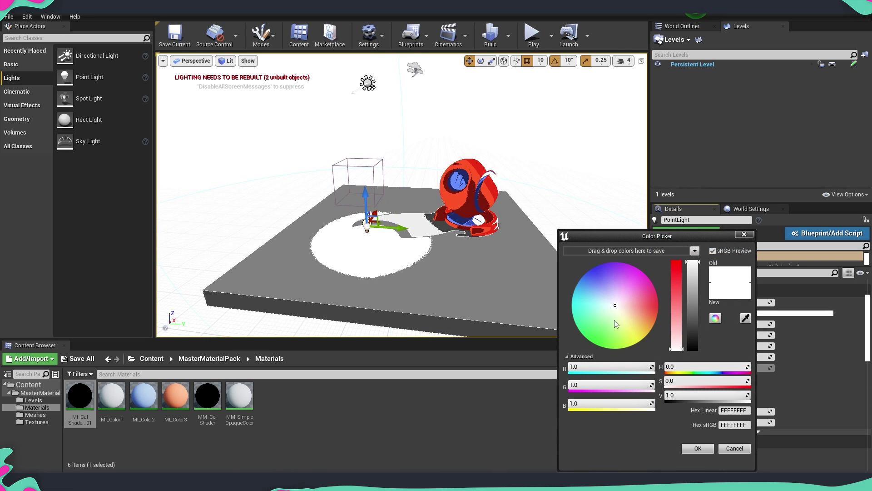
{"action": "left_click_drag", "start_coordinate": [628, 321], "coordinate": [648, 270]}
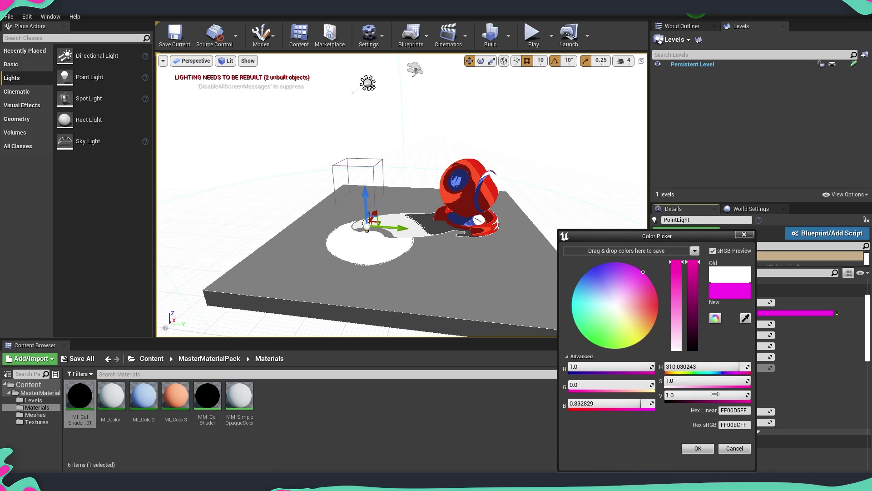
{"action": "left_click", "coordinate": [698, 448]}
Raise the point light higher above the floor and lower its intensity to 2 cd.
{"action": "right_click_drag", "start_coordinate": [432, 237], "coordinate": [388, 238]}
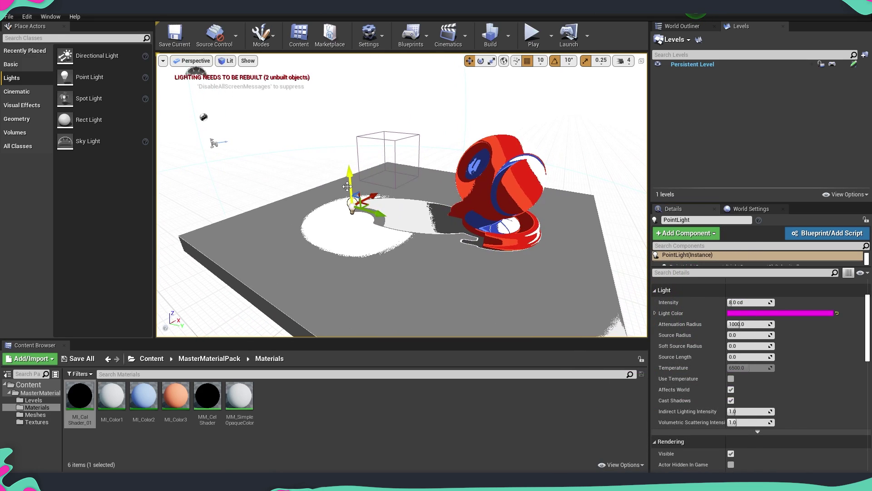
{"action": "right_click_drag", "start_coordinate": [342, 193], "coordinate": [418, 205]}
{"action": "right_click_drag", "start_coordinate": [489, 238], "coordinate": [441, 236]}
{"action": "left_click_drag", "start_coordinate": [746, 302], "coordinate": [730, 302]}
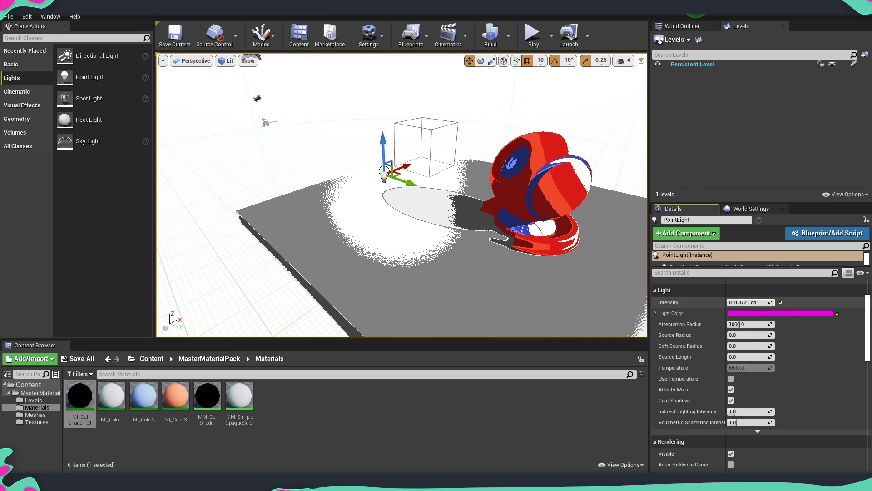
{"action": "left_click", "coordinate": [763, 313]}
{"action": "left_click_drag", "start_coordinate": [586, 296], "coordinate": [598, 325]}
{"action": "left_click", "coordinate": [728, 448]}
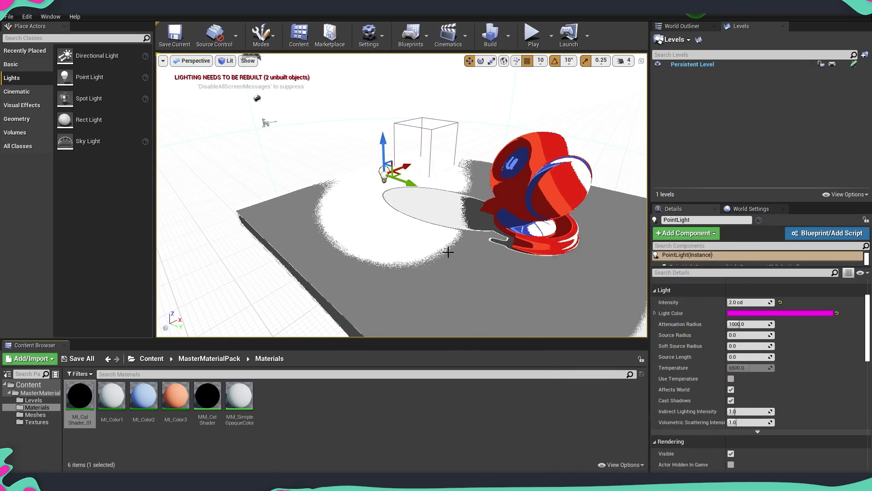
Save the level and examine the PostProcessInput0 and DiffuseColor scene texture nodes in the MM_CelShader graph.
{"action": "mouse_move", "coordinate": [436, 233]}
{"action": "right_mouse_down"}
{"action": "mouse_move", "coordinate": [509, 234]}
{"action": "mouse_move", "coordinate": [409, 234]}
{"action": "mouse_move", "coordinate": [491, 233]}
{"action": "mouse_move", "coordinate": [441, 232]}
{"action": "mouse_move", "coordinate": [450, 227]}
{"action": "right_mouse_up"}
{"action": "key", "text": "ctrl+s"}
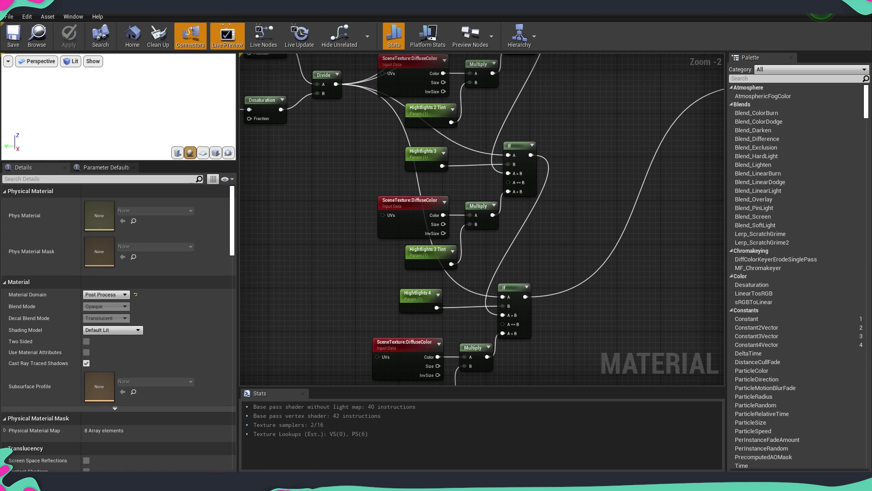
{"action": "scroll", "coordinate": [267, 182], "scroll_direction": "up", "scroll_amount": 2}
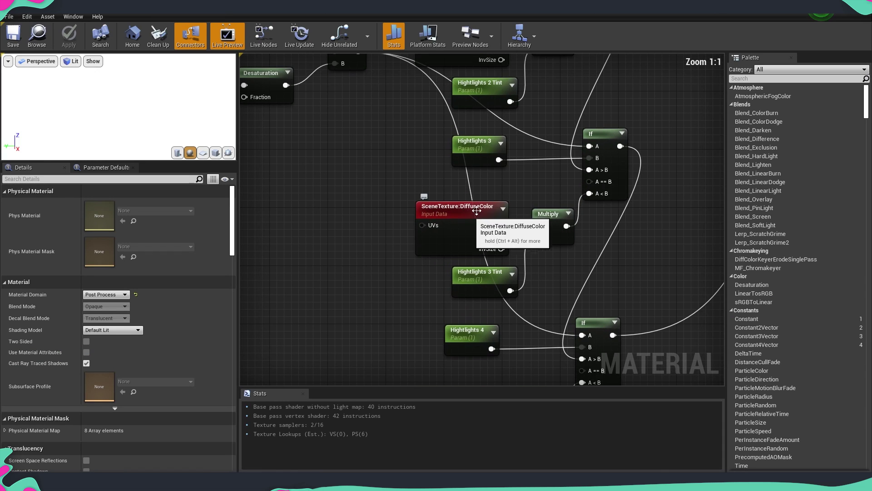
{"action": "right_click_drag", "start_coordinate": [368, 202], "coordinate": [625, 342]}
{"action": "left_click", "coordinate": [412, 210]}
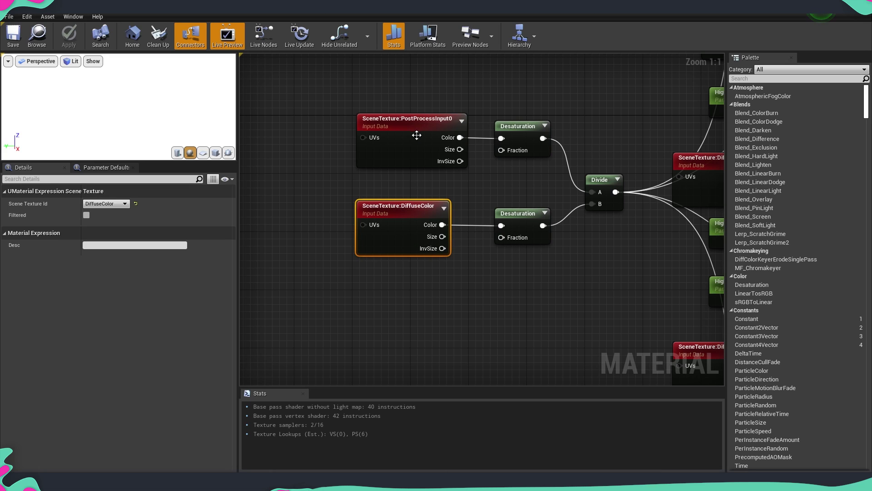
{"action": "left_click", "coordinate": [413, 122]}
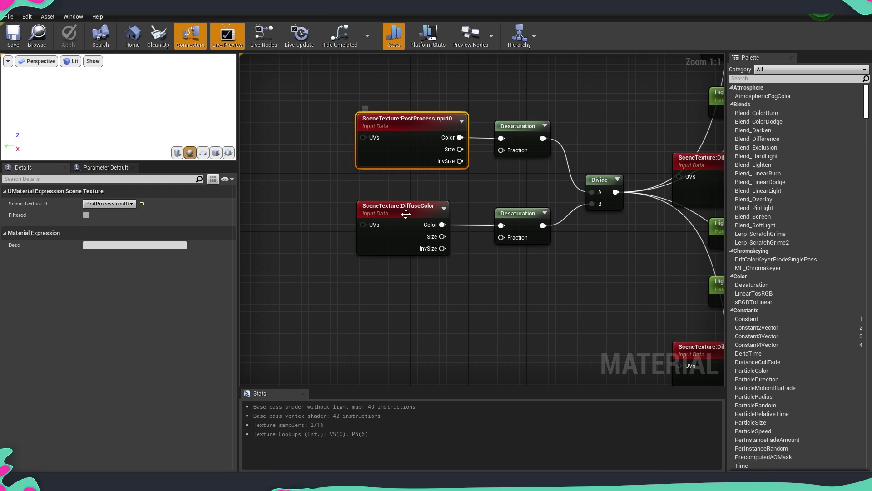
{"action": "left_click", "coordinate": [406, 214]}
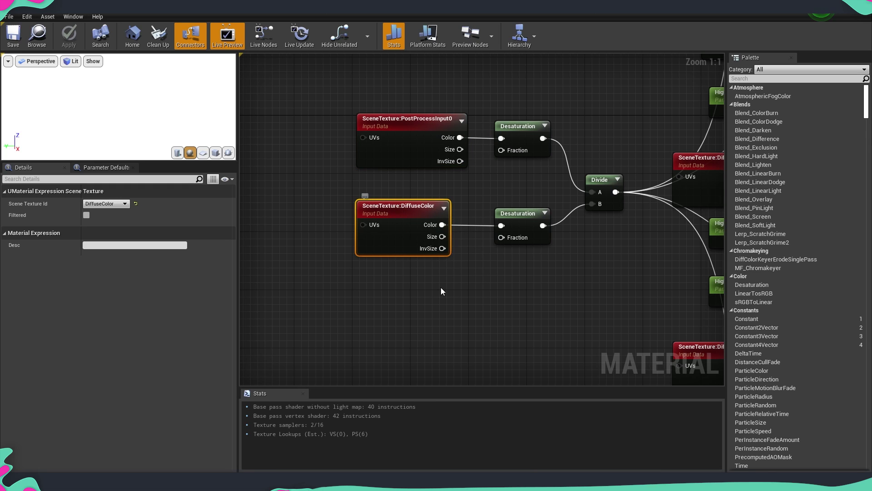
Move all the expression nodes together farther away from the material's output node.
{"action": "scroll", "coordinate": [445, 291], "scroll_direction": "down", "scroll_amount": 8}
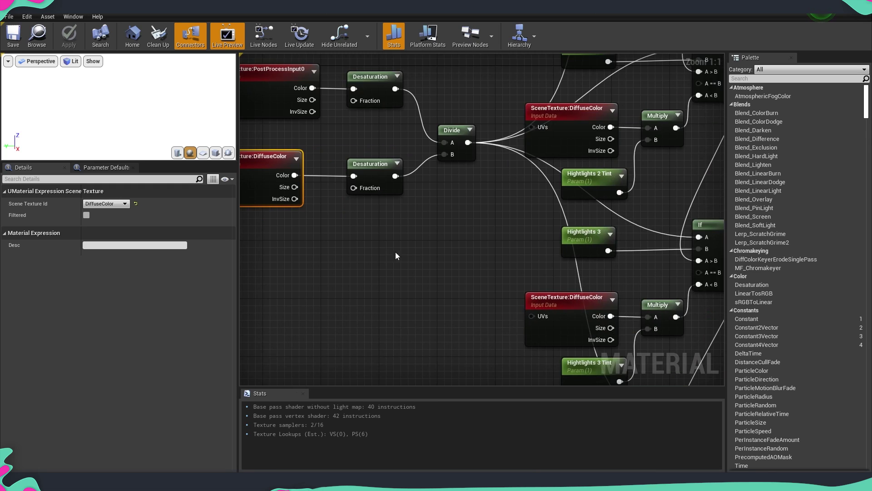
{"action": "left_click", "coordinate": [500, 349]}
{"action": "left_click", "coordinate": [494, 211]}
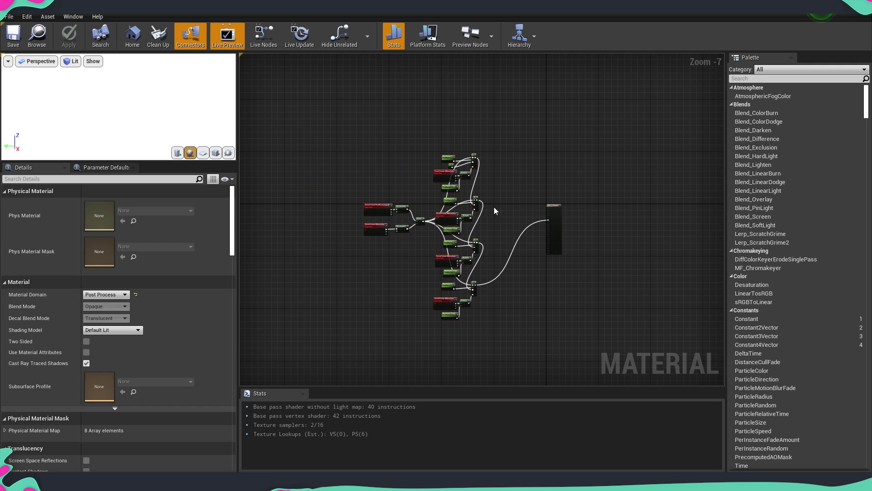
{"action": "key", "text": "ctrl+a"}
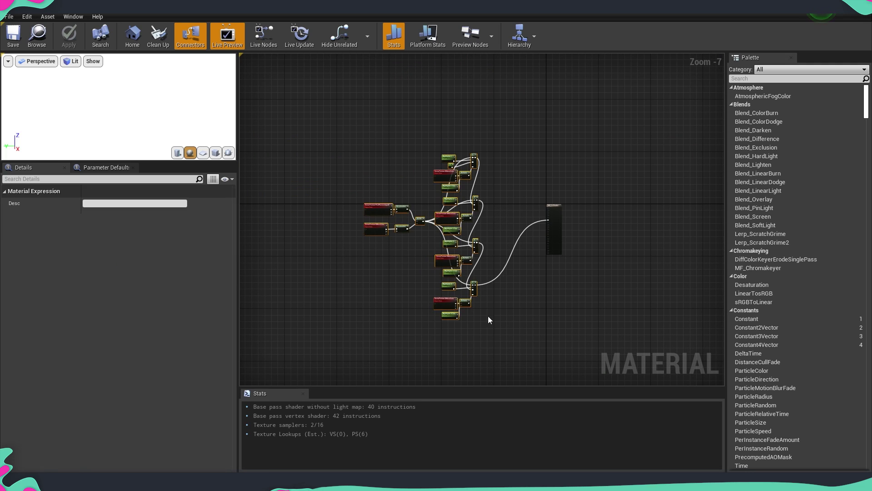
{"action": "scroll", "coordinate": [500, 233], "scroll_direction": "up", "scroll_amount": 3}
{"action": "left_click_drag", "start_coordinate": [485, 212], "coordinate": [412, 209]}
{"action": "left_click", "coordinate": [492, 307]}
{"action": "right_click_drag", "start_coordinate": [492, 308], "coordinate": [547, 262]}
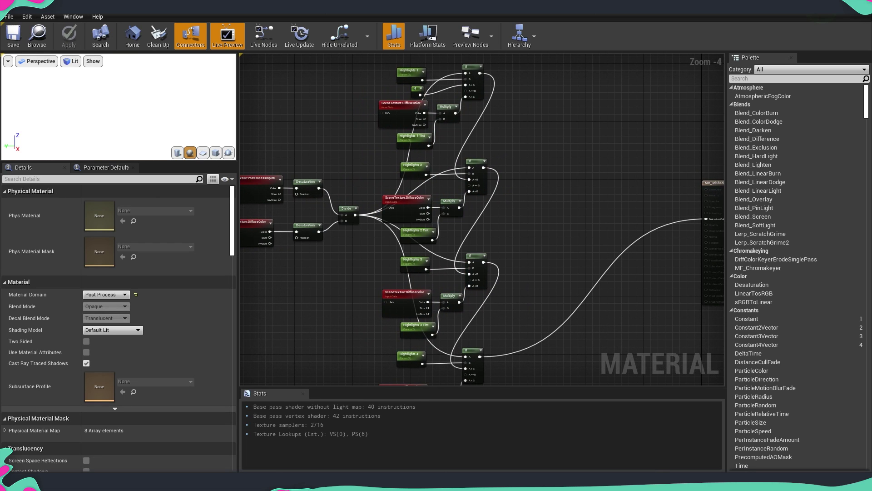
{"action": "right_click_drag", "start_coordinate": [533, 315], "coordinate": [492, 247]}
{"action": "scroll", "coordinate": [487, 262], "scroll_direction": "up", "scroll_amount": 2}
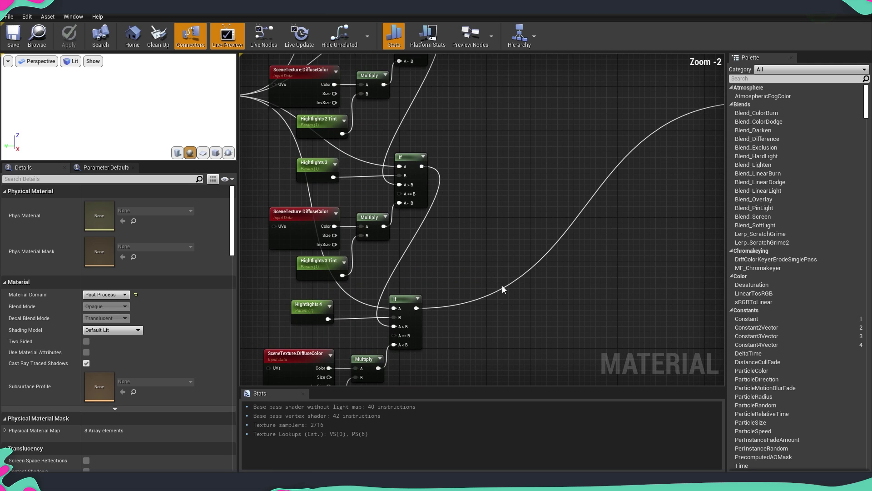
Duplicate the SceneTexture:PostProcessInput0 node into the empty graph area beyond the final If node.
{"action": "right_click_drag", "start_coordinate": [448, 361], "coordinate": [684, 410]}
{"action": "left_click", "coordinate": [309, 97]}
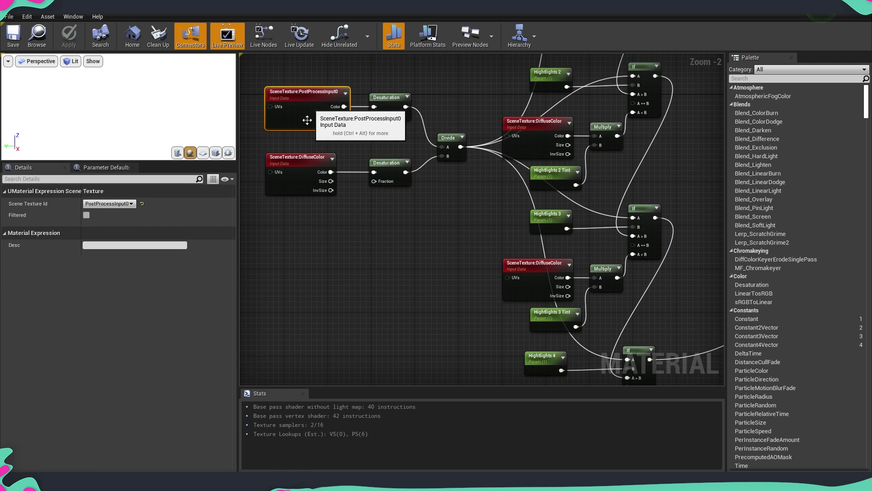
{"action": "right_click_drag", "start_coordinate": [662, 284], "coordinate": [394, 206]}
{"action": "key", "text": "ctrl+v"}
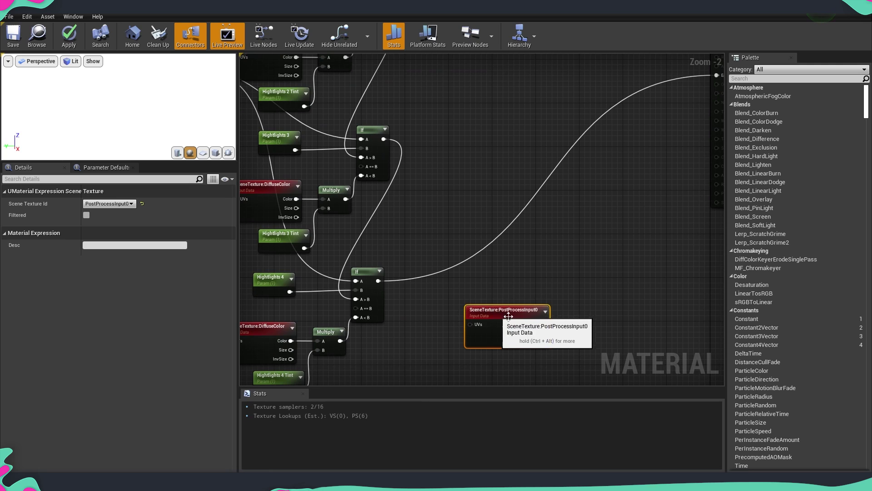
{"action": "left_click_drag", "start_coordinate": [505, 312], "coordinate": [475, 204]}
{"action": "scroll", "coordinate": [480, 202], "scroll_direction": "up", "scroll_amount": 1}
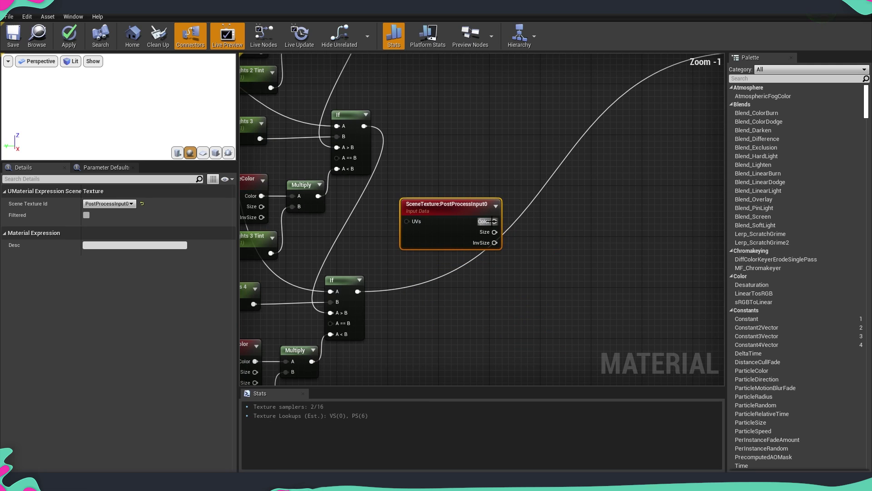
Add a Normalize node to the duplicated scene texture's Color output and feed its result into input A of a new Multiply node.
{"action": "left_click_drag", "start_coordinate": [549, 228], "coordinate": [575, 212]}
{"action": "type", "text": "no"}
{"action": "left_click", "coordinate": [569, 325]}
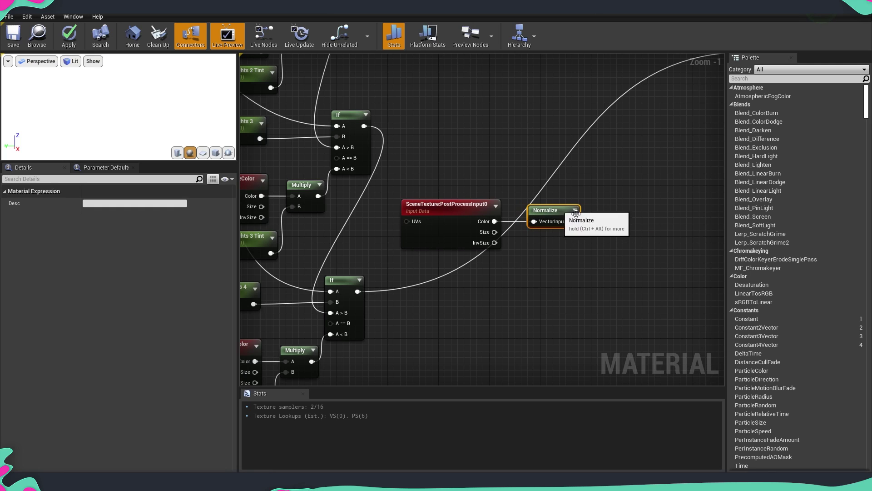
{"action": "right_click_drag", "start_coordinate": [575, 213], "coordinate": [526, 216]}
{"action": "left_click", "coordinate": [536, 222]}
{"action": "left_click_drag", "start_coordinate": [542, 234], "coordinate": [496, 221]}
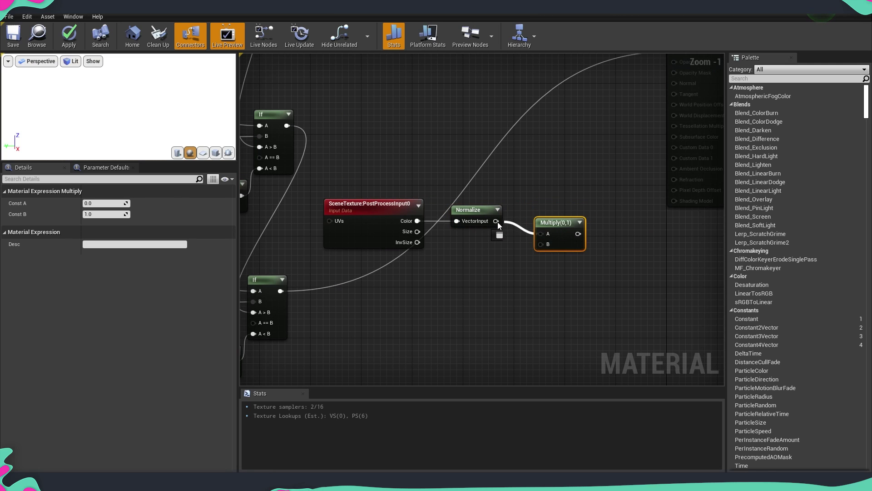
{"action": "left_click_drag", "start_coordinate": [559, 222], "coordinate": [543, 209]}
Duplicate the Hightlights 4 scalar parameter and place the copy below the new Normalize node.
{"action": "right_click_drag", "start_coordinate": [471, 273], "coordinate": [524, 245]}
{"action": "left_click", "coordinate": [369, 273]}
{"action": "key", "text": "ctrl+c"}
{"action": "key", "text": "ctrl+v"}
{"action": "left_click_drag", "start_coordinate": [587, 258], "coordinate": [543, 232]}
{"action": "scroll", "coordinate": [504, 257], "scroll_direction": "up", "scroll_amount": 1}
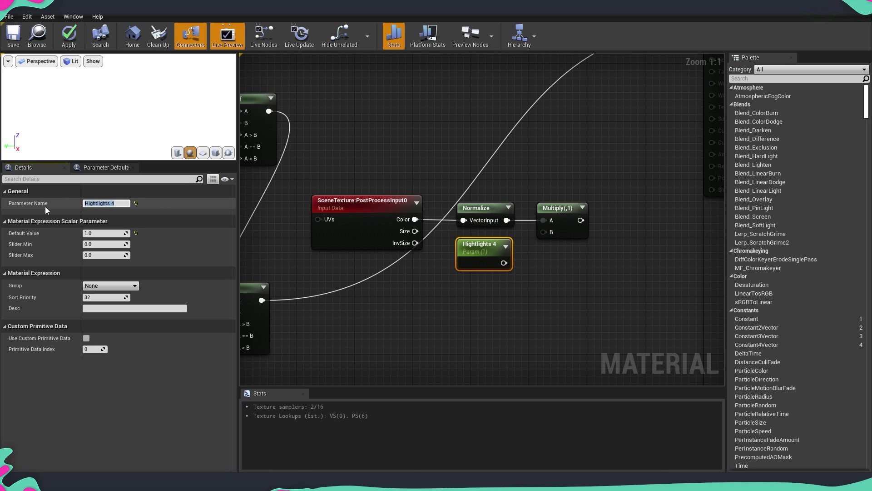
Rename the copied parameter LightsControl and enter 5 as its default value.
{"action": "type", "text": "LightsControl"}
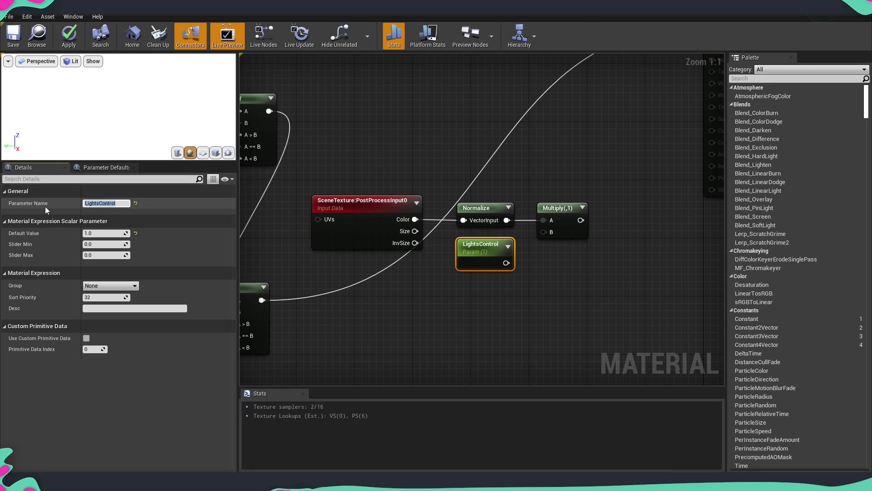
{"action": "key", "text": "Return"}
{"action": "left_click", "coordinate": [104, 233]}
{"action": "type", "text": "5"}
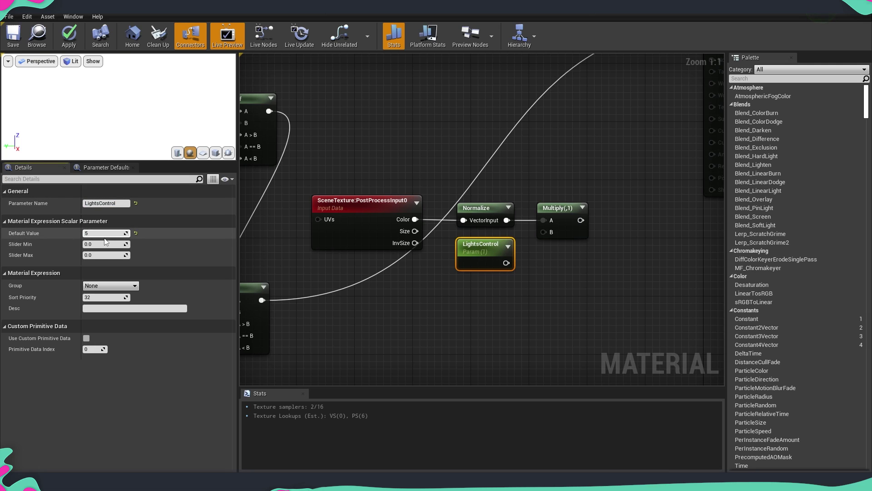
{"action": "left_click", "coordinate": [462, 273]}
Connect LightsControl to the new Multiply node's B input and move this node group below the highlight network.
{"action": "left_click_drag", "start_coordinate": [506, 263], "coordinate": [545, 233]}
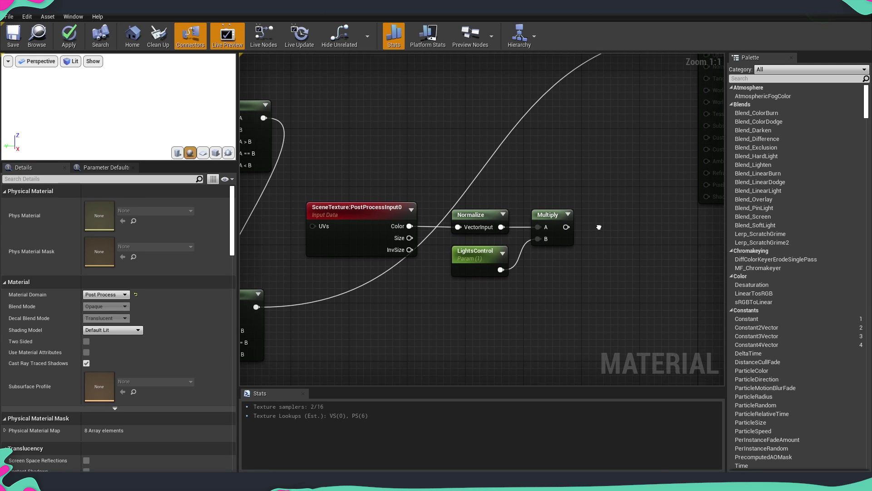
{"action": "right_click_drag", "start_coordinate": [598, 226], "coordinate": [592, 241]}
{"action": "right_click_drag", "start_coordinate": [550, 185], "coordinate": [607, 184]}
{"action": "scroll", "coordinate": [493, 216], "scroll_direction": "down", "scroll_amount": 1}
{"action": "left_click_drag", "start_coordinate": [466, 212], "coordinate": [572, 304]}
{"action": "right_click_drag", "start_coordinate": [553, 304], "coordinate": [562, 226]}
{"action": "left_click_drag", "start_coordinate": [453, 153], "coordinate": [408, 332]}
{"action": "right_click_drag", "start_coordinate": [444, 303], "coordinate": [460, 264]}
{"action": "left_click_drag", "start_coordinate": [415, 290], "coordinate": [395, 316]}
{"action": "left_click", "coordinate": [547, 287]}
Add a Desaturation node fed by the output of the final If node beside Hightlights 4.
{"action": "scroll", "coordinate": [548, 286], "scroll_direction": "down", "scroll_amount": 5}
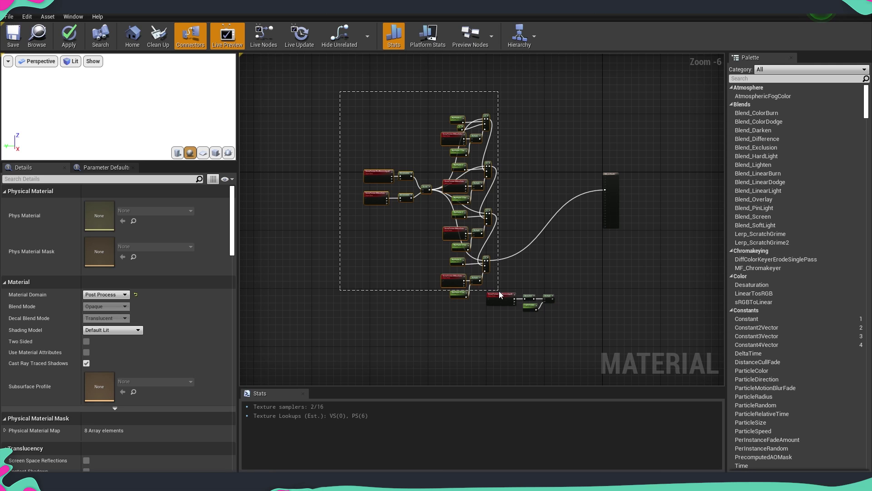
{"action": "left_click_drag", "start_coordinate": [499, 291], "coordinate": [500, 293]}
{"action": "left_click_drag", "start_coordinate": [568, 324], "coordinate": [506, 294]}
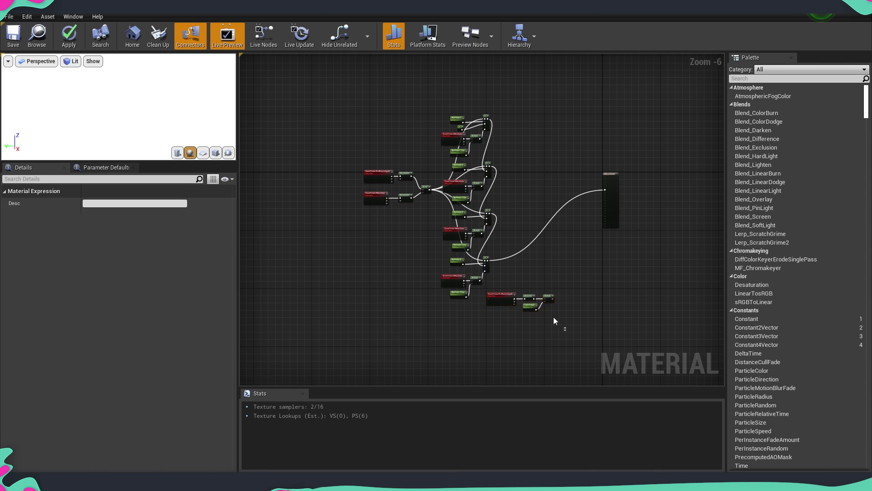
{"action": "scroll", "coordinate": [516, 297], "scroll_direction": "up", "scroll_amount": 6}
{"action": "right_click_drag", "start_coordinate": [476, 192], "coordinate": [462, 257]}
{"action": "left_click", "coordinate": [461, 257]}
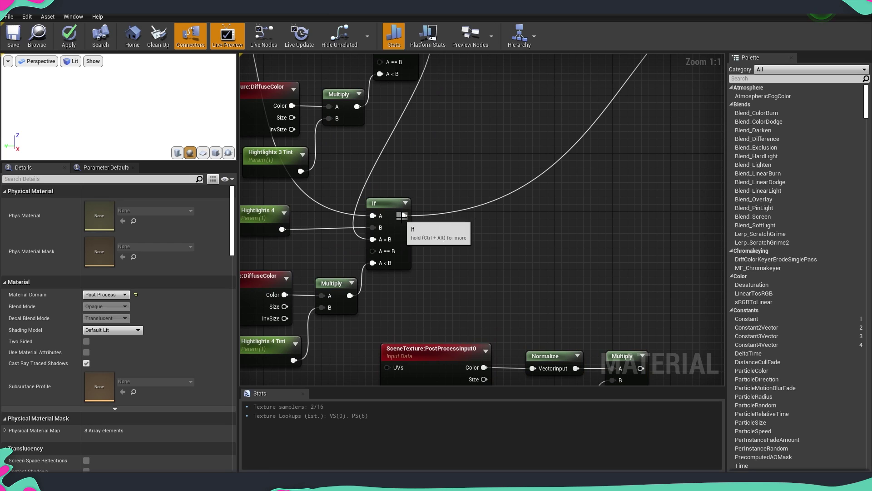
{"action": "left_click_drag", "start_coordinate": [403, 216], "coordinate": [627, 214]}
{"action": "type", "text": "desa"}
{"action": "left_click", "coordinate": [522, 253]}
Add a Multiply node combining the Desaturation output with the LightsControl Multiply result, aligned with the Desaturation node.
{"action": "type", "text": "m"}
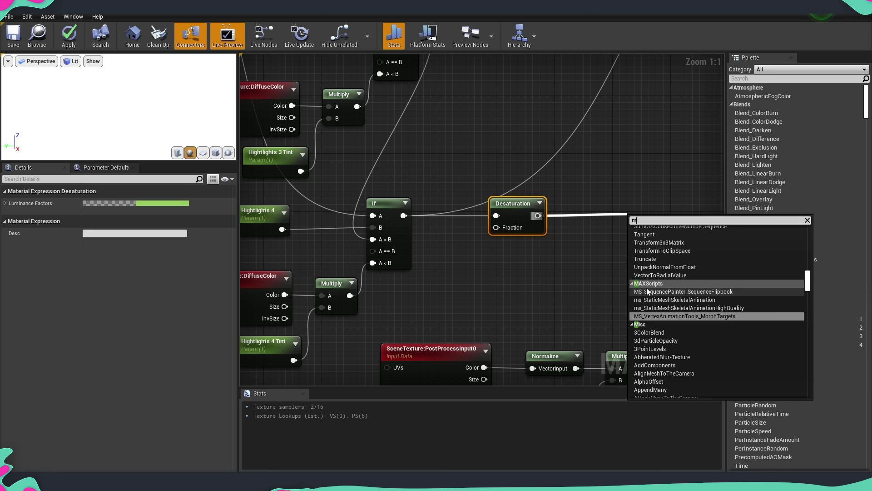
{"action": "type", "text": "ul"}
{"action": "left_click", "coordinate": [648, 287]}
{"action": "left_click", "coordinate": [649, 290]}
{"action": "right_click_drag", "start_coordinate": [641, 268], "coordinate": [582, 253]}
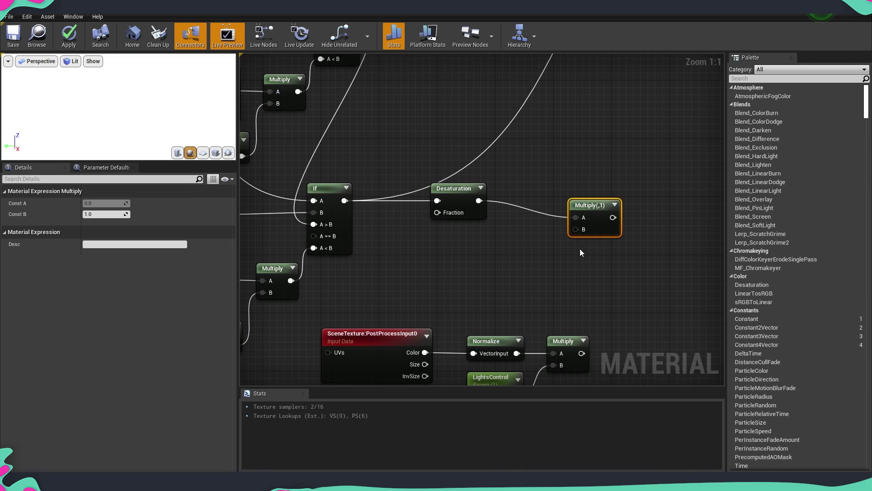
{"action": "left_click_drag", "start_coordinate": [580, 354], "coordinate": [584, 193]}
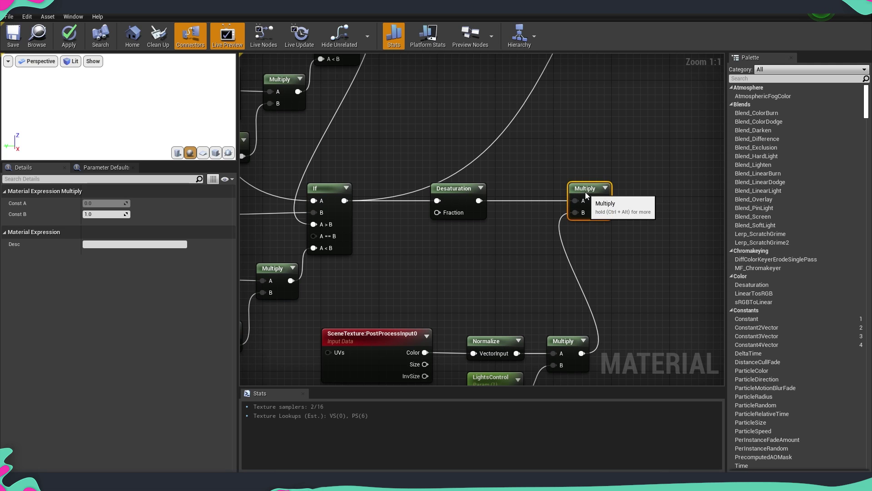
Connect the final Multiply output to the material's Emissive Color and apply the material changes.
{"action": "right_click_drag", "start_coordinate": [618, 196], "coordinate": [614, 206]}
{"action": "scroll", "coordinate": [613, 205], "scroll_direction": "down", "scroll_amount": 2}
{"action": "left_click_drag", "start_coordinate": [517, 318], "coordinate": [659, 112]}
{"action": "scroll", "coordinate": [555, 244], "scroll_direction": "down", "scroll_amount": 1}
{"action": "left_click", "coordinate": [69, 36]}
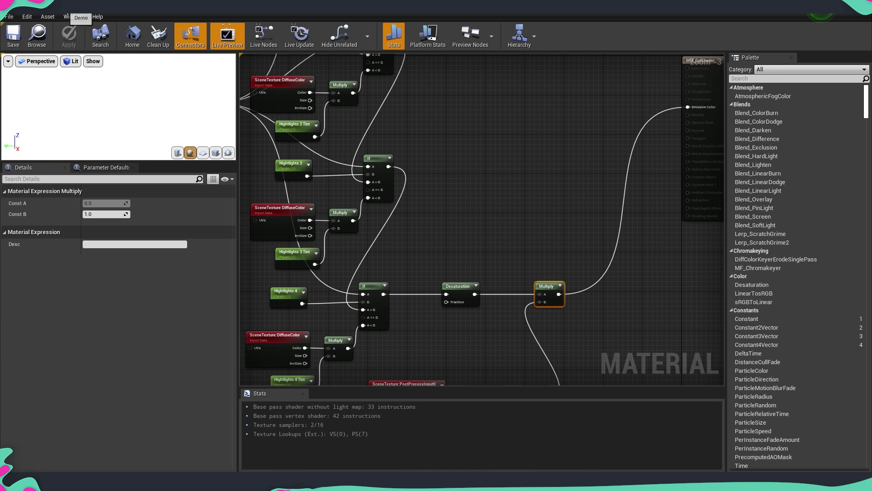
Switch to the Demo level and examine the point light's color on the floor and model from several angles.
{"action": "left_click", "coordinate": [64, 7]}
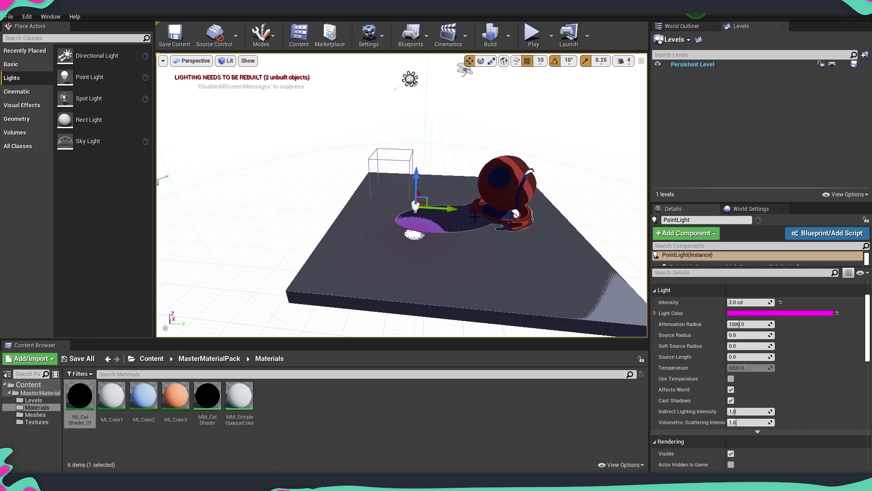
{"action": "key", "text": "w"}
{"action": "right_click_drag", "start_coordinate": [475, 217], "coordinate": [513, 223]}
{"action": "mouse_move", "coordinate": [354, 203]}
{"action": "left_mouse_down"}
{"action": "mouse_move", "coordinate": [425, 213]}
{"action": "mouse_move", "coordinate": [362, 207]}
{"action": "left_mouse_up"}
{"action": "key", "text": "s"}
{"action": "right_click_drag", "start_coordinate": [362, 207], "coordinate": [395, 256]}
{"action": "key", "text": "d"}
{"action": "key", "text": "d"}
{"action": "key", "text": "a"}
{"action": "key", "text": "s"}
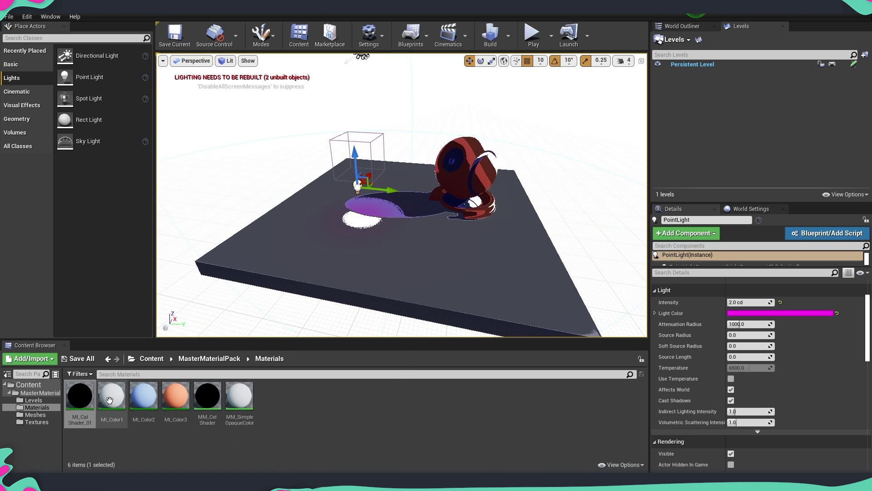
In the MI_CalShader_01 instance, set Hightlights 1 to 1.066199 and enable the LightsControl override.
{"action": "double_click", "coordinate": [79, 395]}
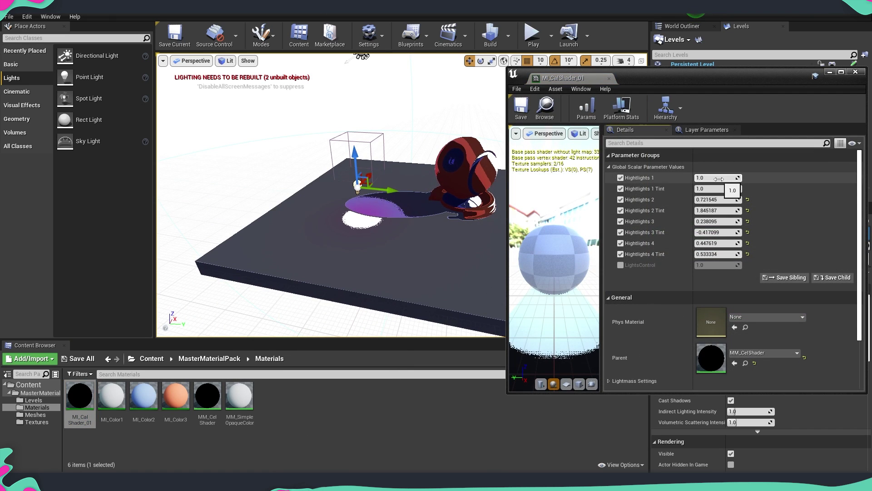
{"action": "left_click_drag", "start_coordinate": [719, 179], "coordinate": [722, 178]}
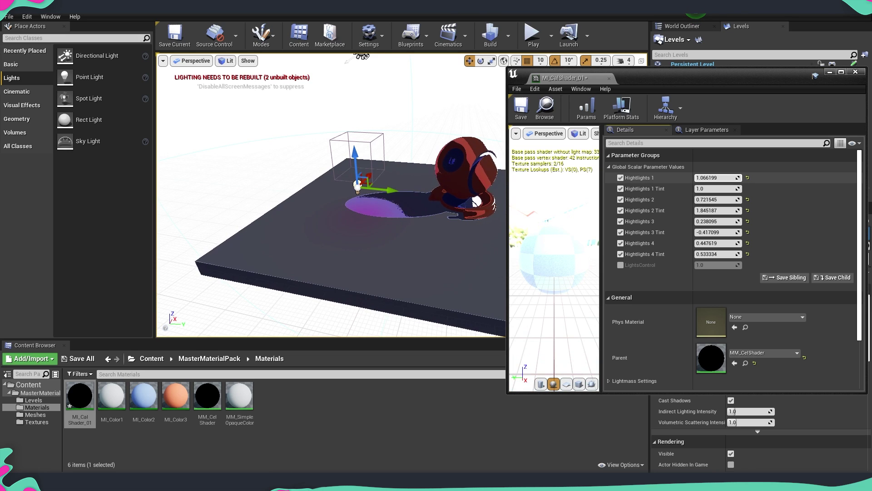
{"action": "left_click", "coordinate": [621, 264]}
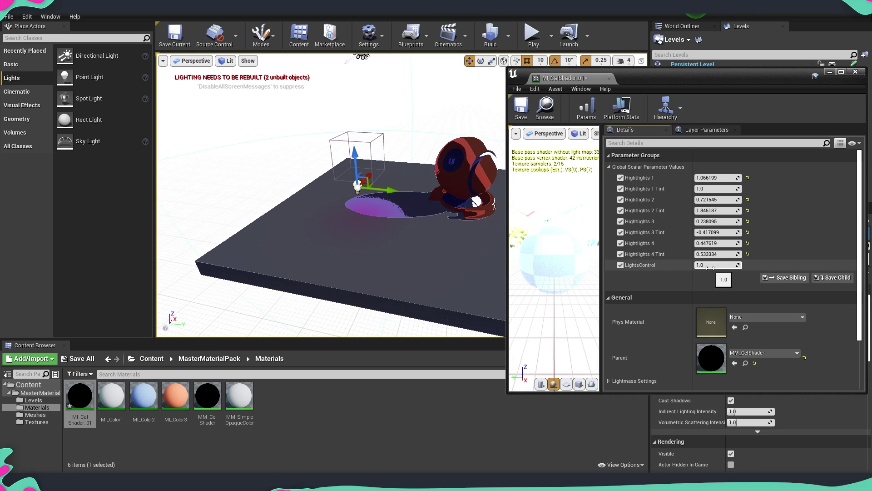
Try LightsControl at 0.966813, inspect the scene from another angle, and reset the parameter to its default.
{"action": "left_click_drag", "start_coordinate": [710, 268], "coordinate": [717, 267]}
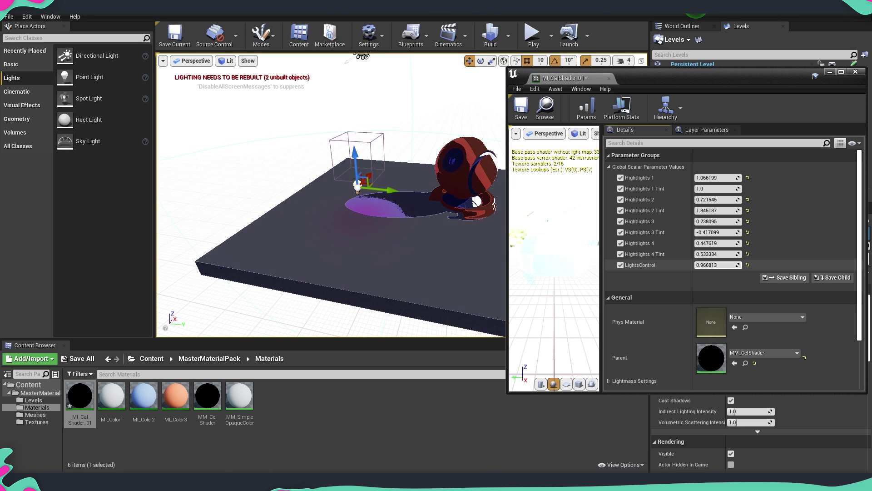
{"action": "right_click_drag", "start_coordinate": [379, 222], "coordinate": [436, 222]}
{"action": "left_click", "coordinate": [748, 265]}
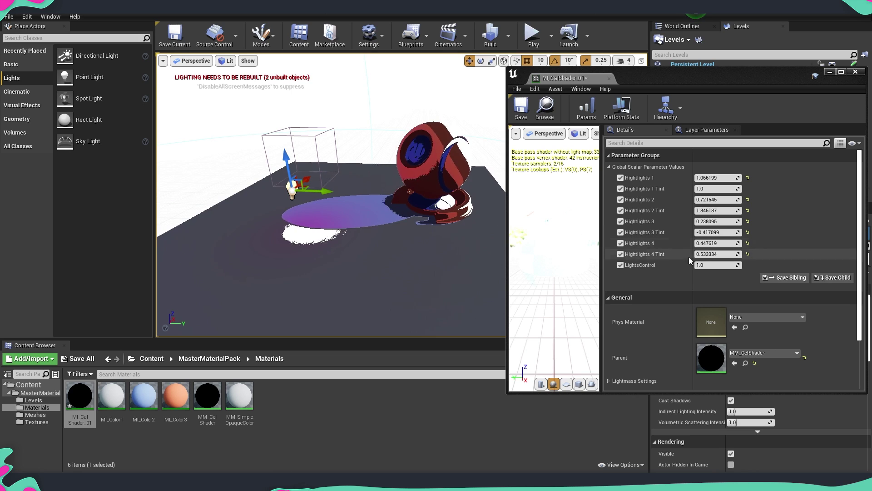
Try LightsControl at about 2.966, and settle it at 2.
{"action": "mouse_move", "coordinate": [713, 265]}
{"action": "left_mouse_down"}
{"action": "mouse_move", "coordinate": [807, 264]}
{"action": "mouse_move", "coordinate": [728, 265]}
{"action": "left_mouse_up"}
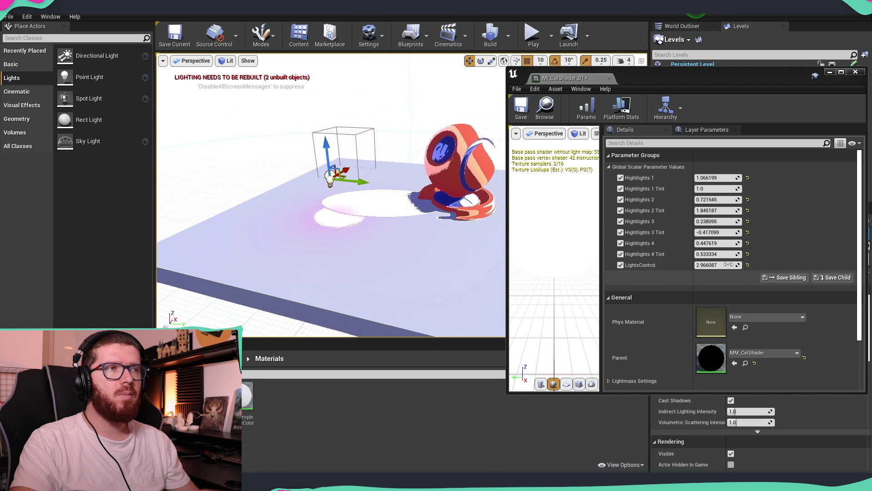
{"action": "left_click", "coordinate": [729, 265]}
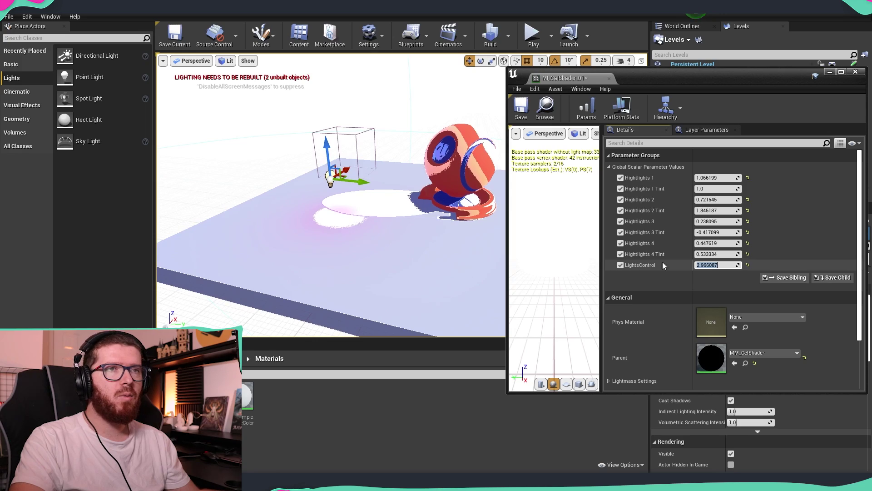
{"action": "type", "text": "2"}
{"action": "key", "text": "Return"}
Tune Hightlights 1 to 1.827147 with Tint 0.914286, and Hightlights 2 to 0.664402 with Tint 2.008413, and inspect the scene.
{"action": "right_click_drag", "start_coordinate": [332, 195], "coordinate": [364, 187]}
{"action": "mouse_move", "coordinate": [727, 177]}
{"action": "left_mouse_down"}
{"action": "mouse_move", "coordinate": [741, 177]}
{"action": "mouse_move", "coordinate": [707, 189]}
{"action": "mouse_move", "coordinate": [725, 210]}
{"action": "left_mouse_up"}
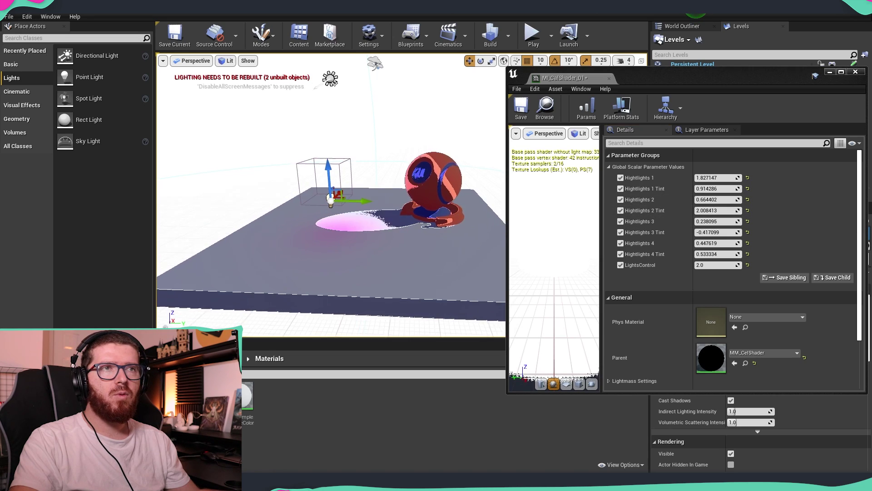
{"action": "right_click_drag", "start_coordinate": [404, 205], "coordinate": [399, 206]}
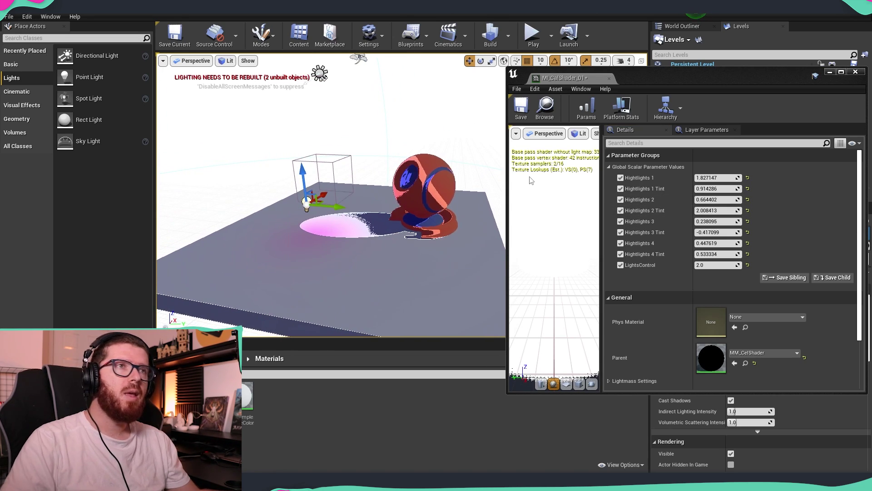